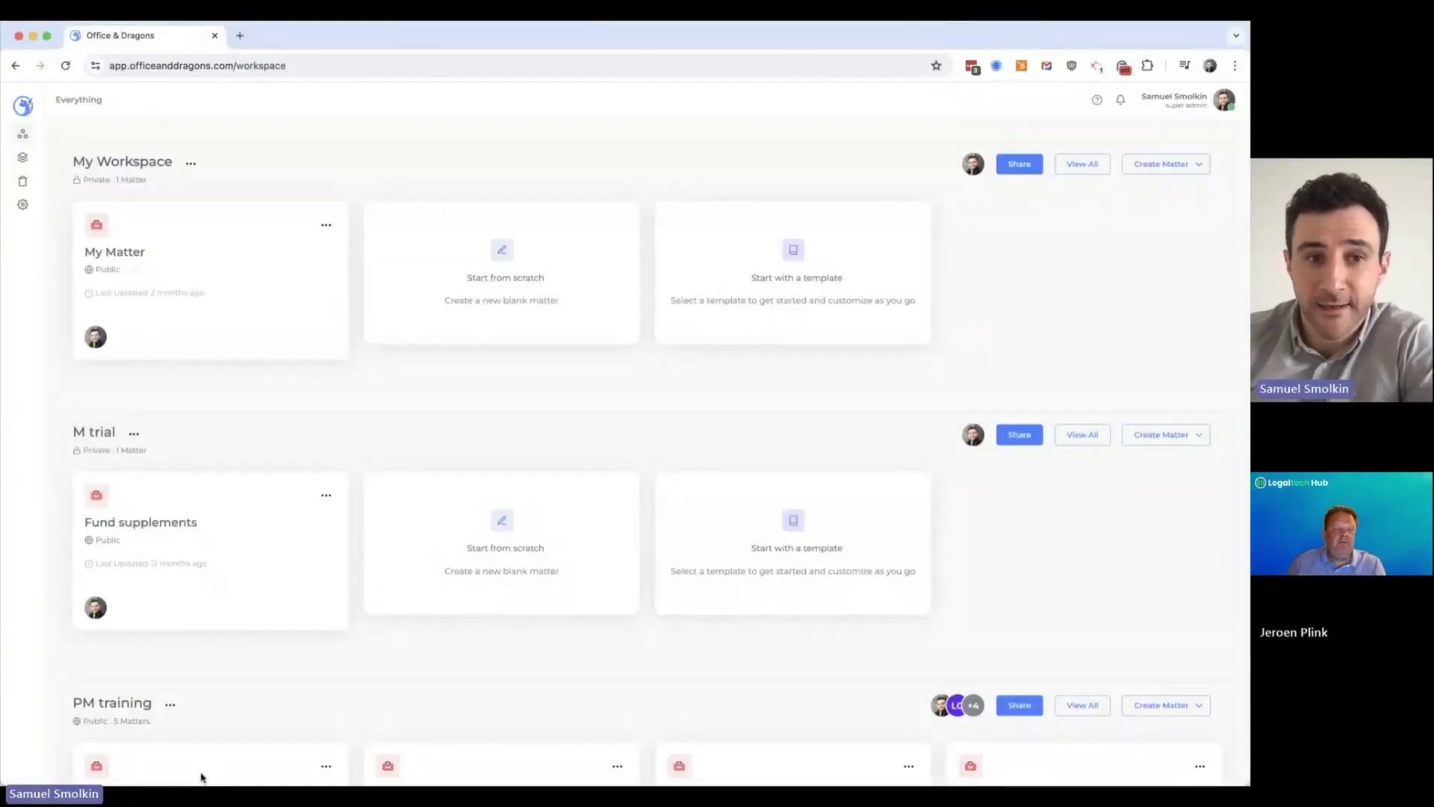
Start a blank matter from scratch in the Sauron Limited workspace
scroll(550, 427, "down", 6)
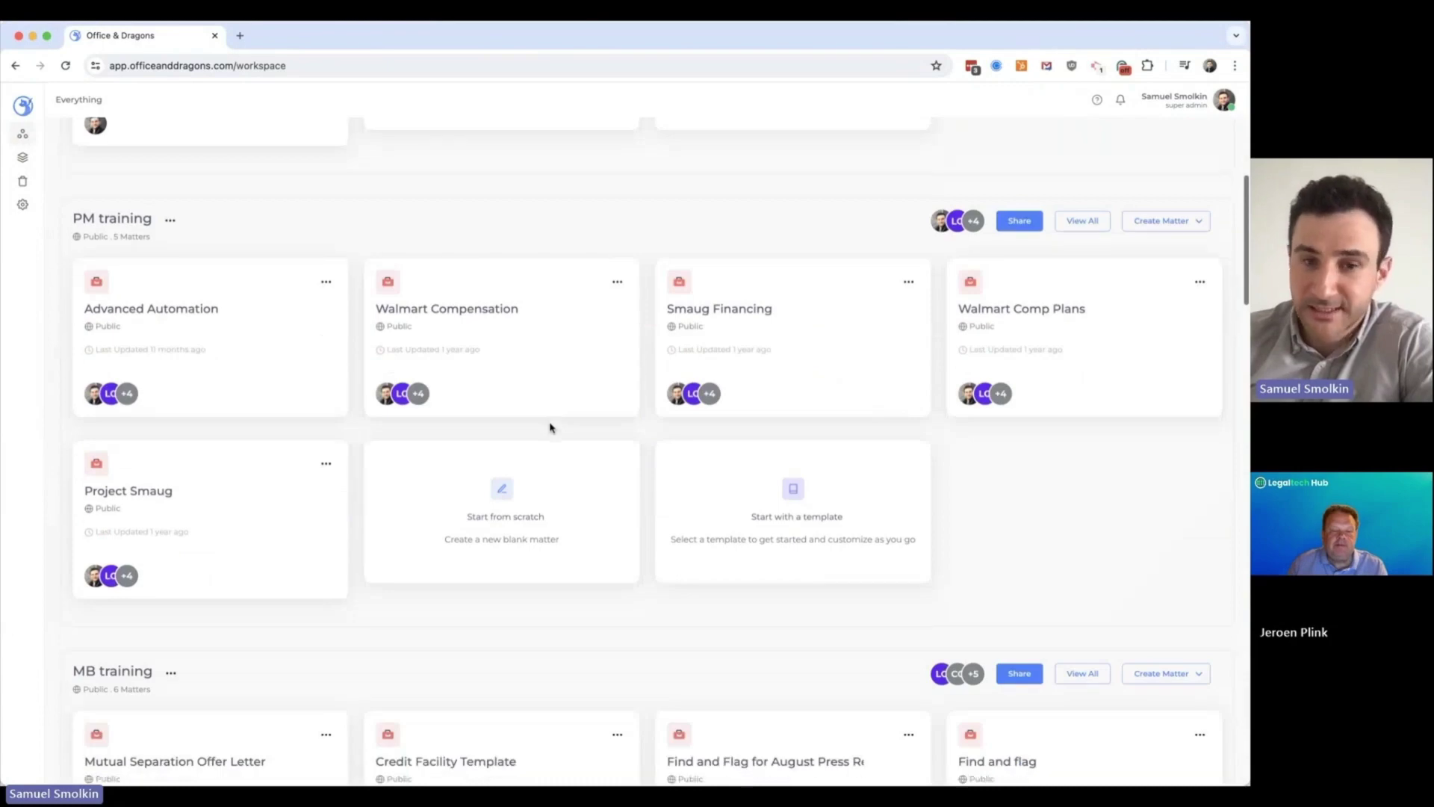
scroll(549, 427, "down", 20)
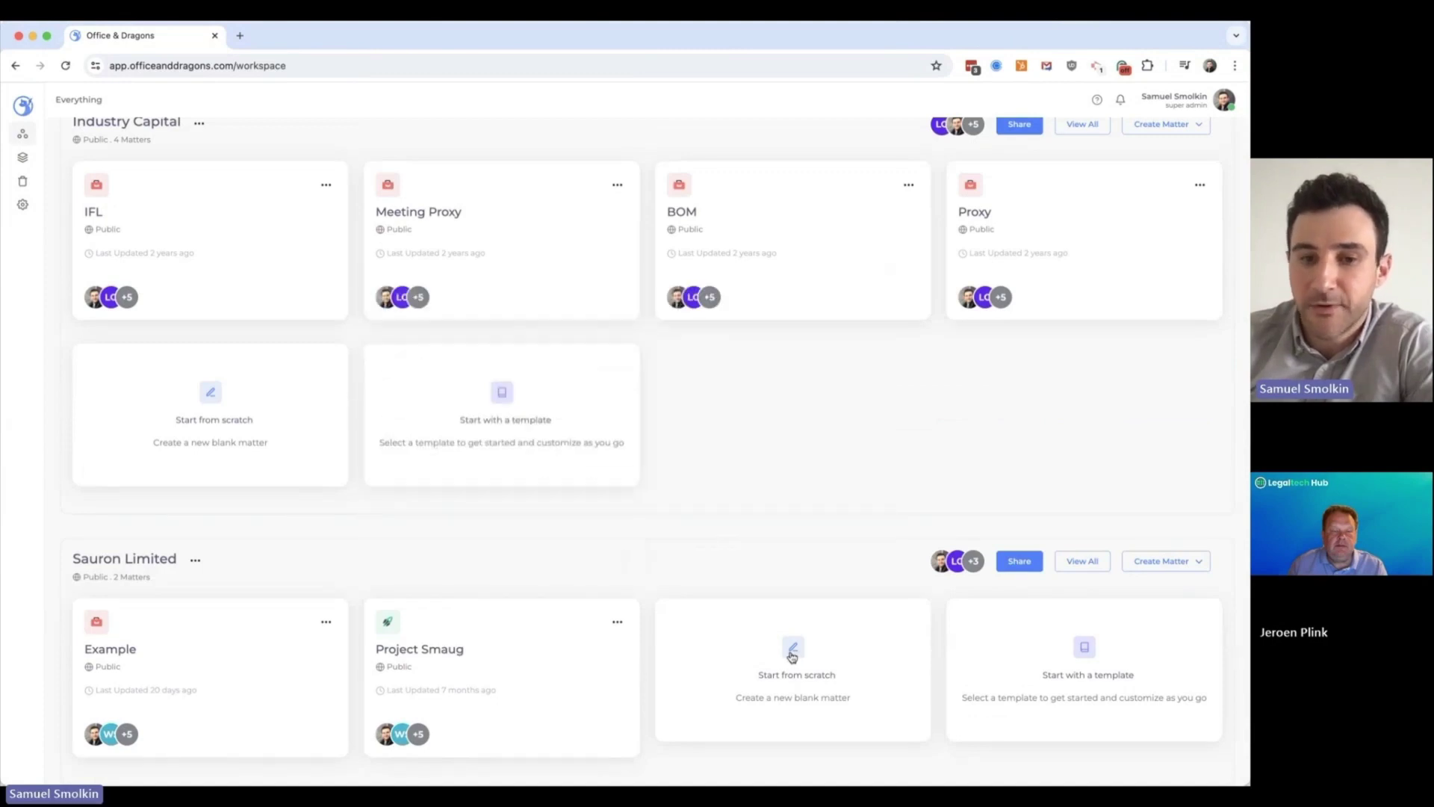
left_click(792, 658)
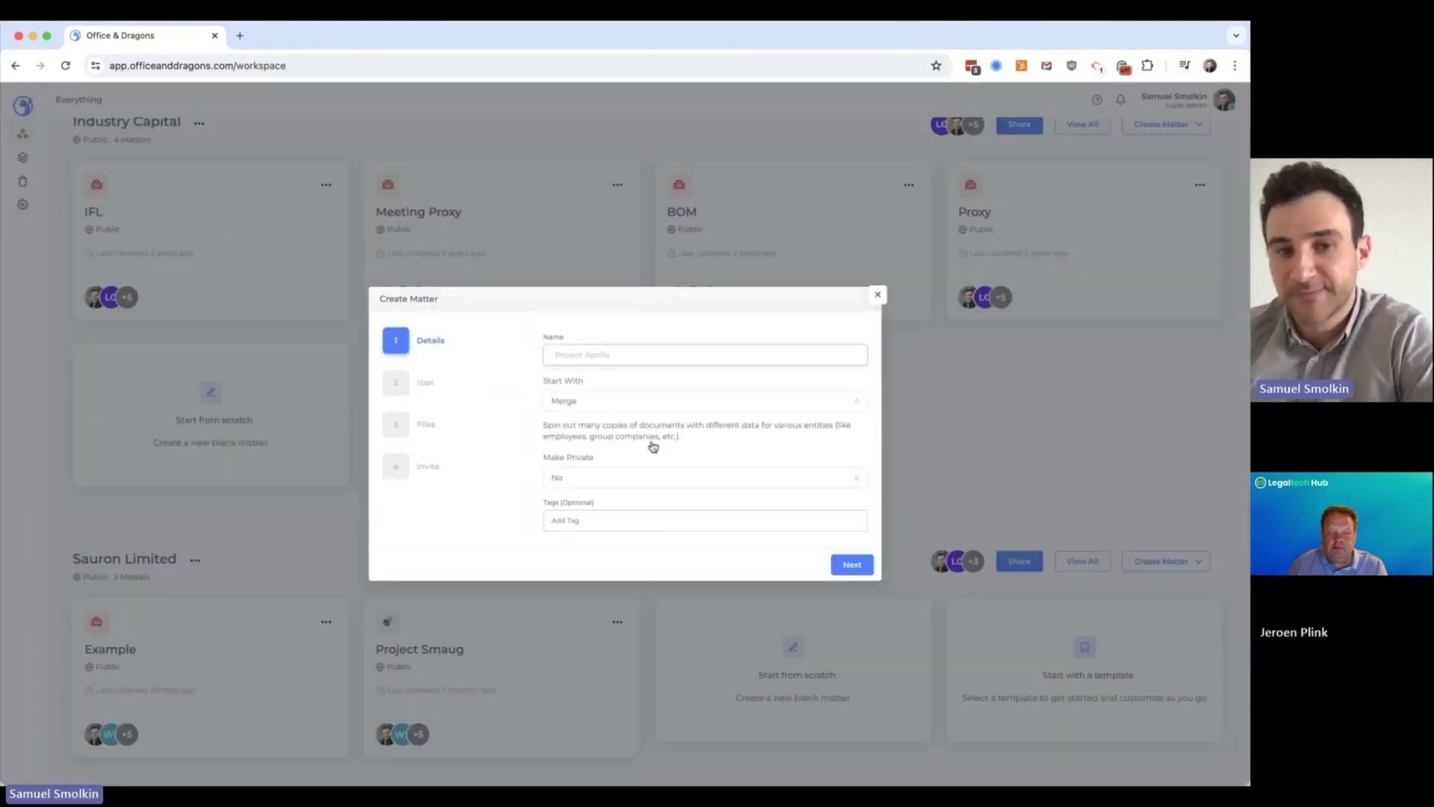
Name the new matter 'Project Smaug' and set Start With to Find & Replace
type("Project Smaug")
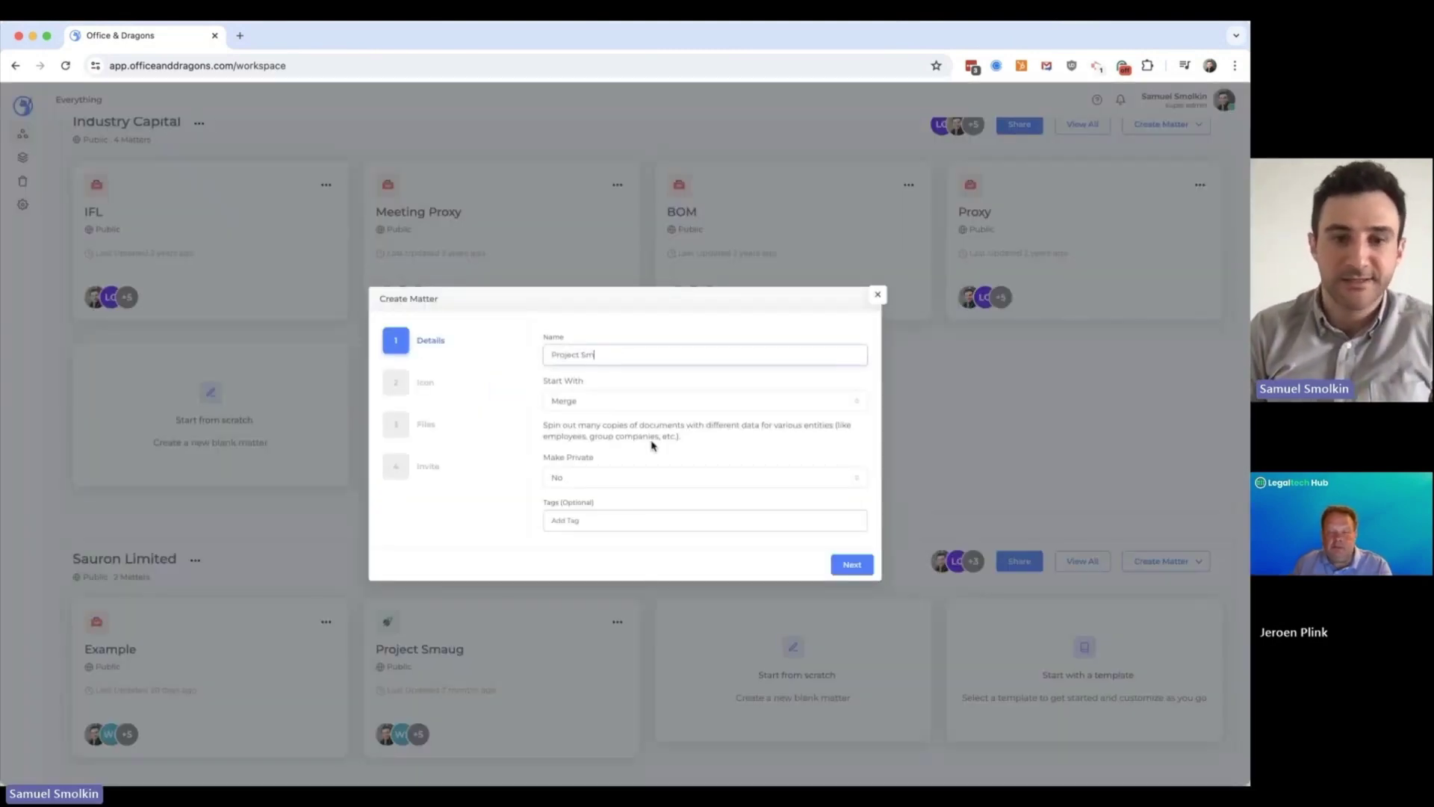
left_click(587, 405)
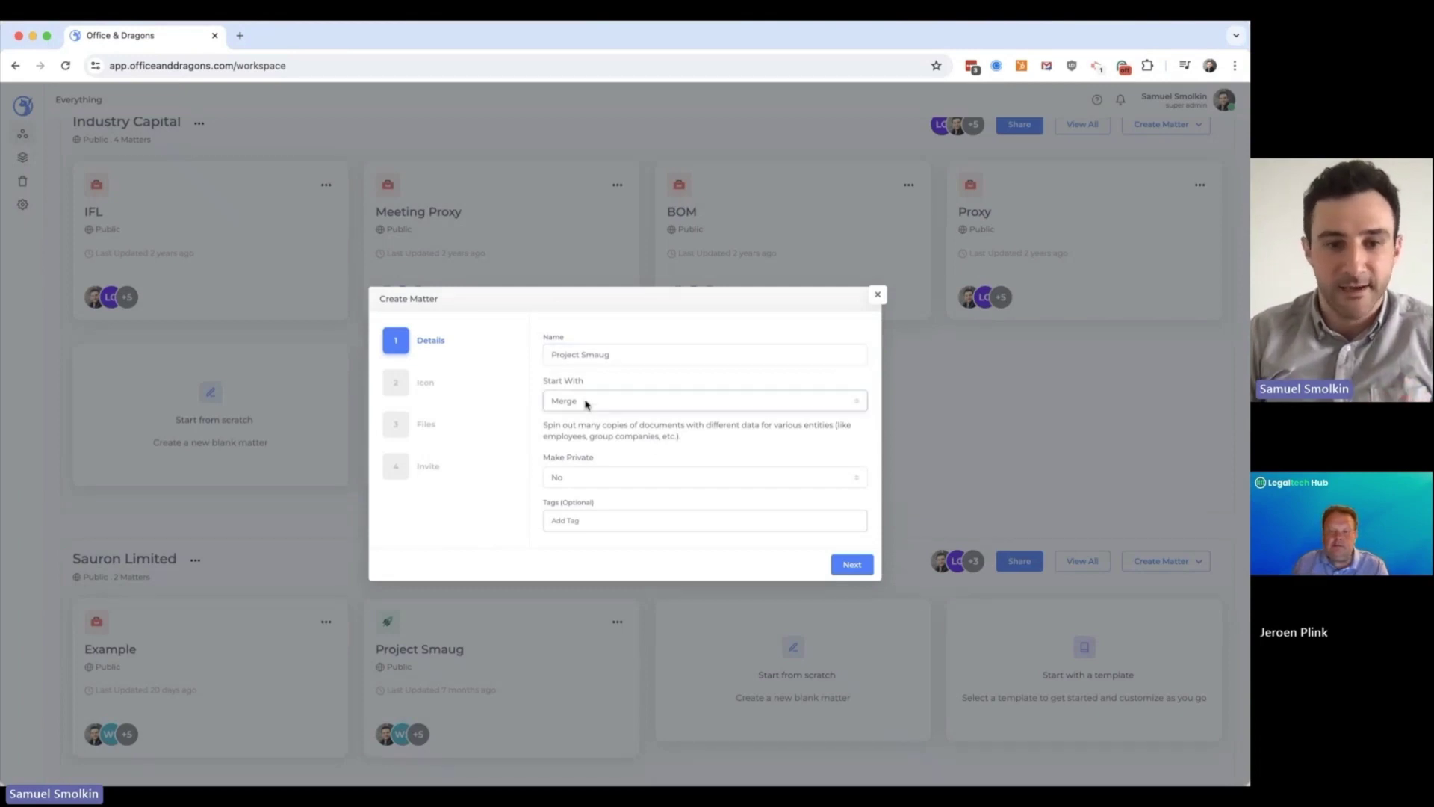
left_click(593, 418)
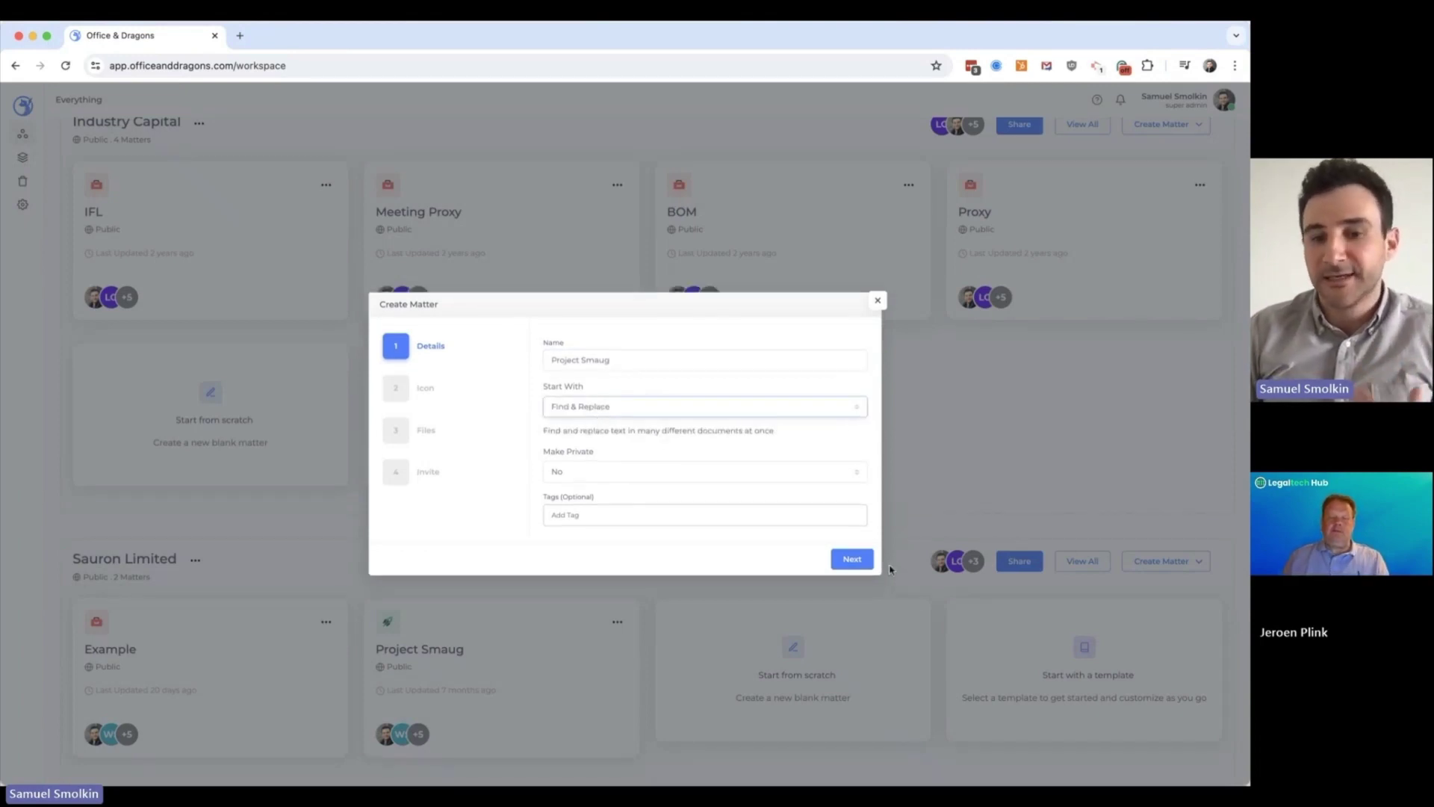
left_click(867, 569)
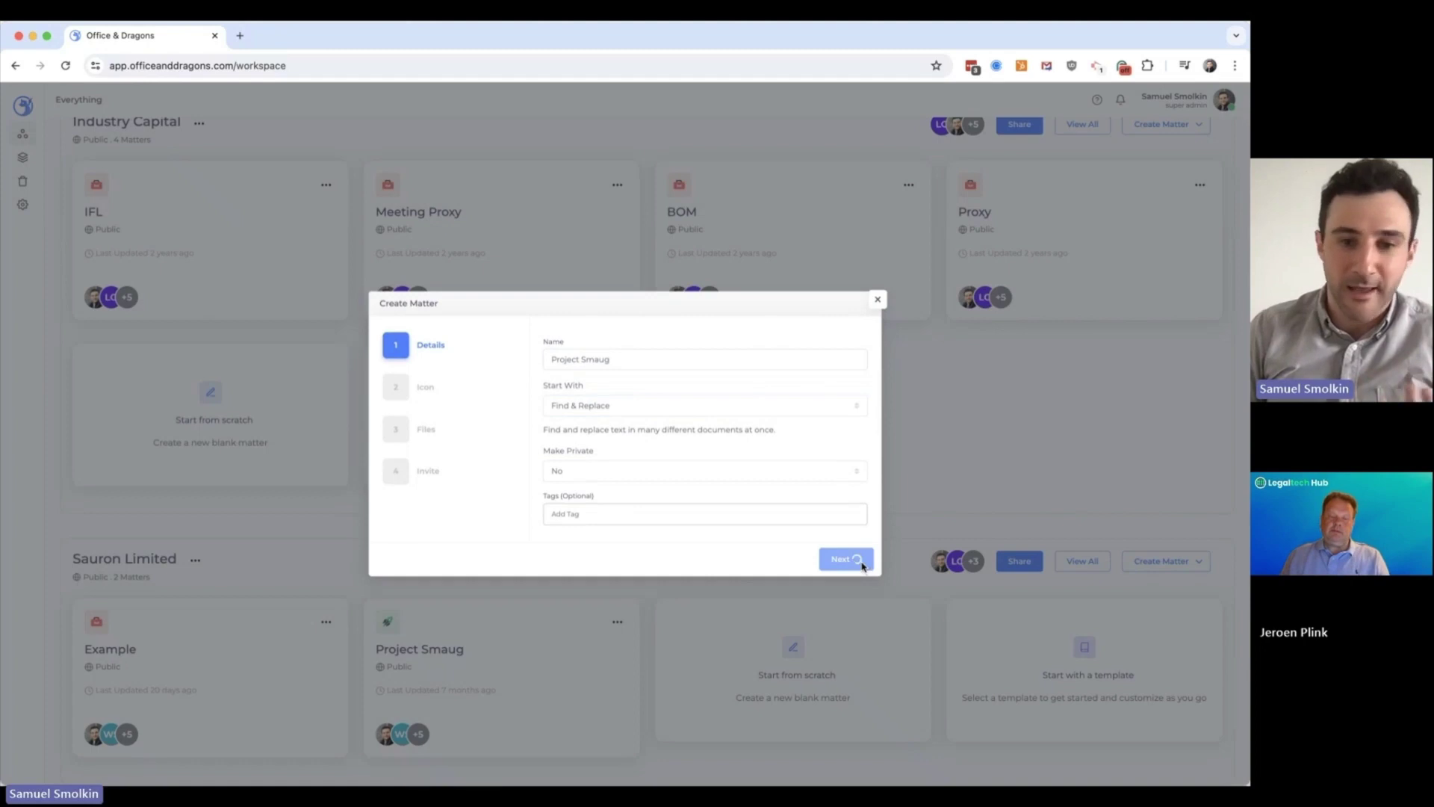
Upload the three Project Smaug .docx files and create the matter
left_click(848, 536)
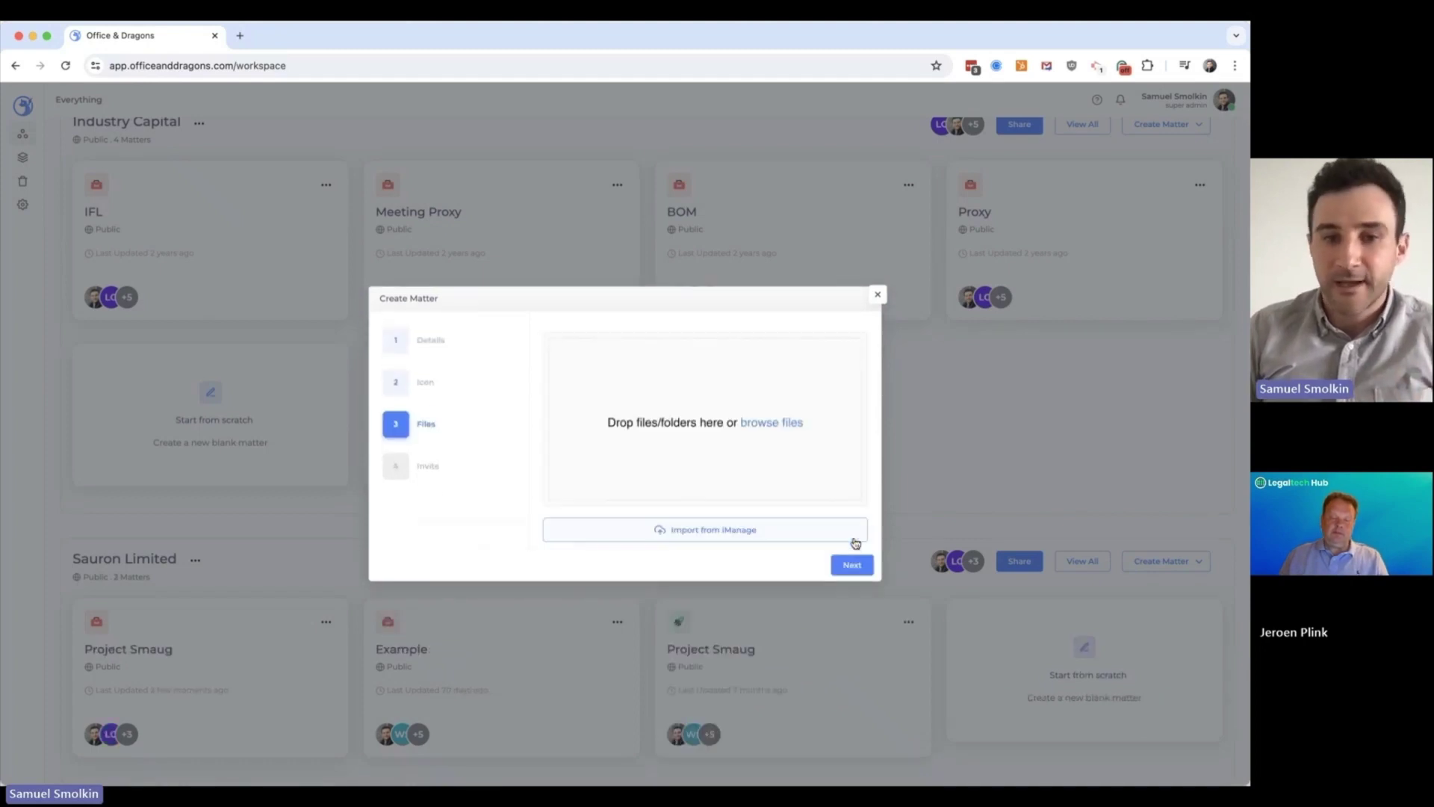
left_click(780, 431)
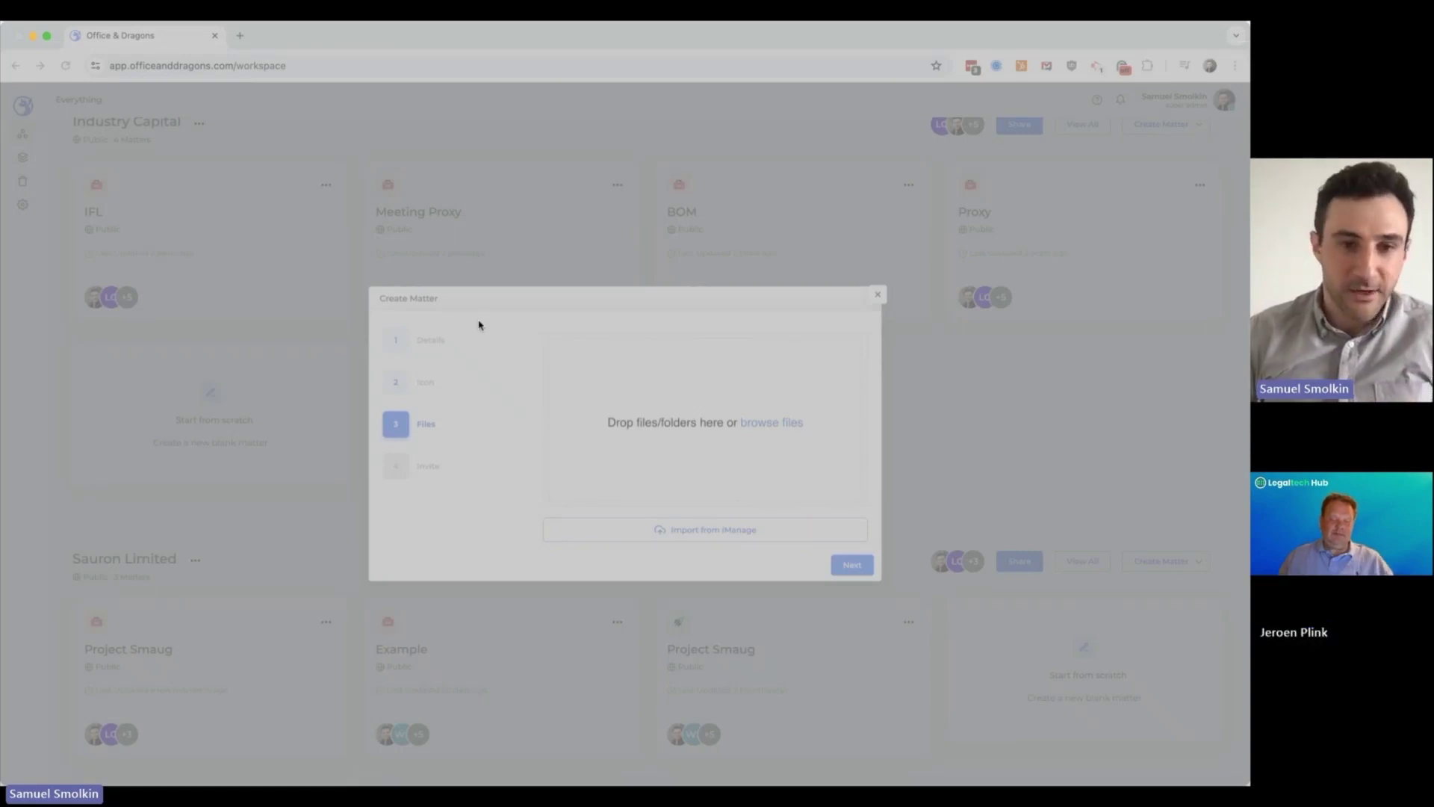
key("Return")
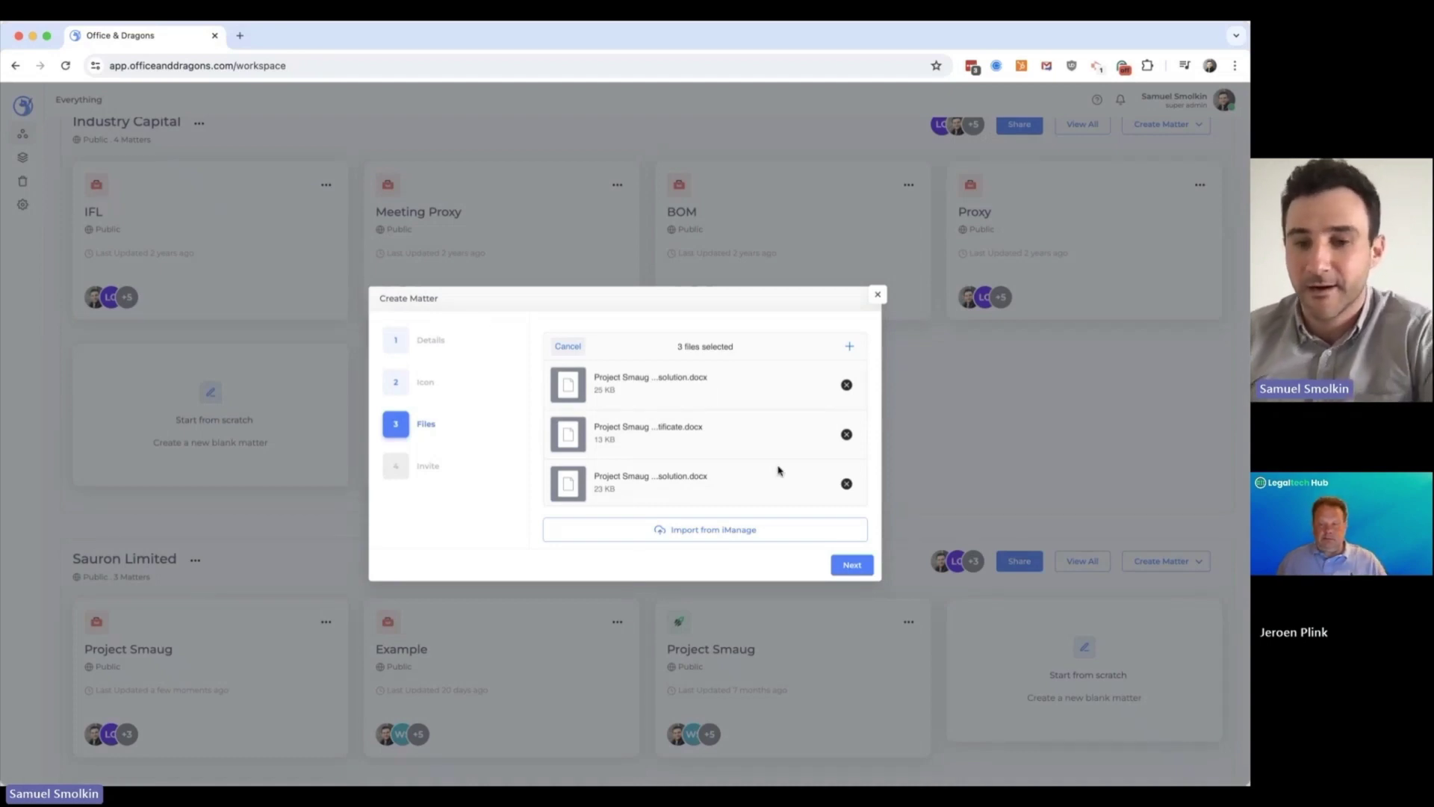
left_click(854, 568)
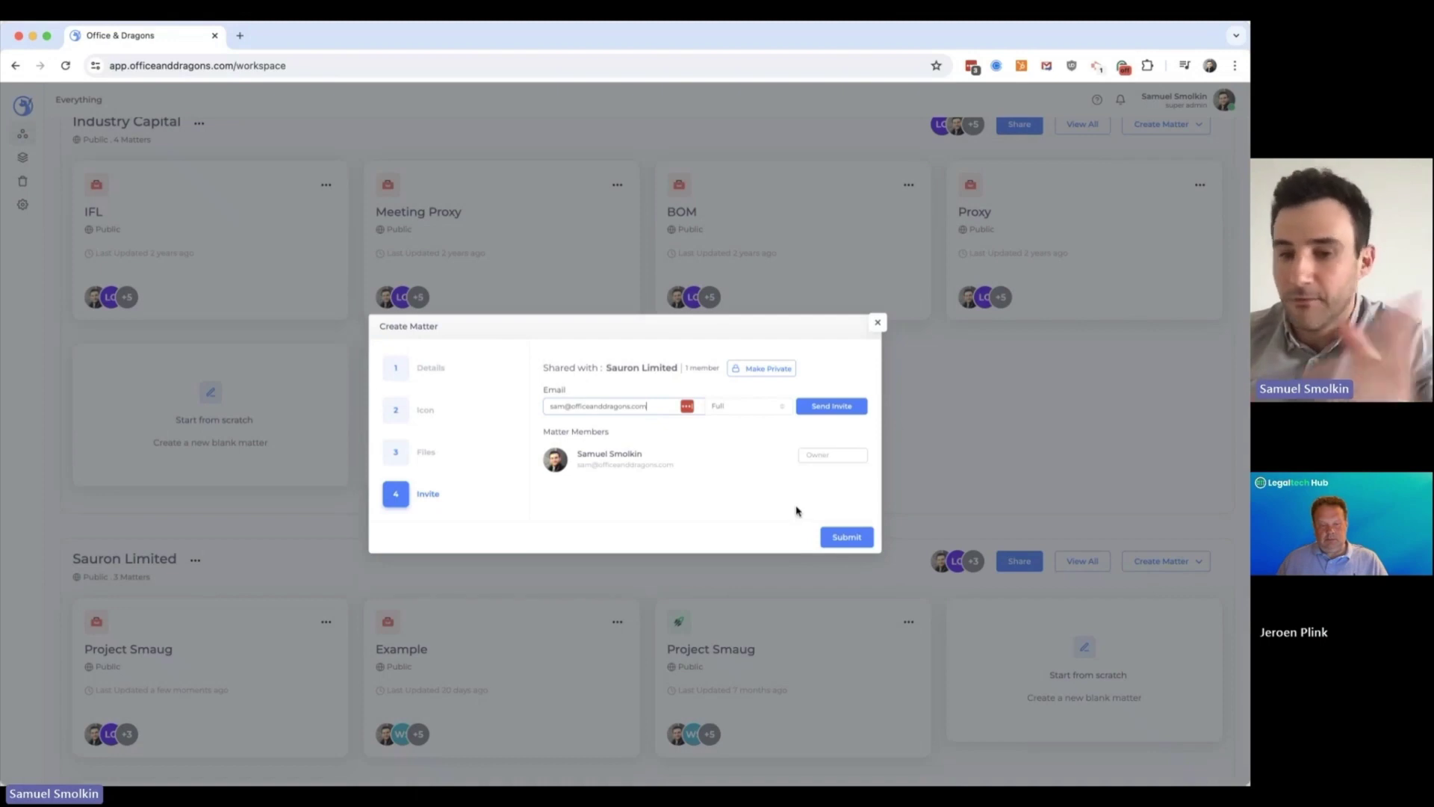
left_click(860, 539)
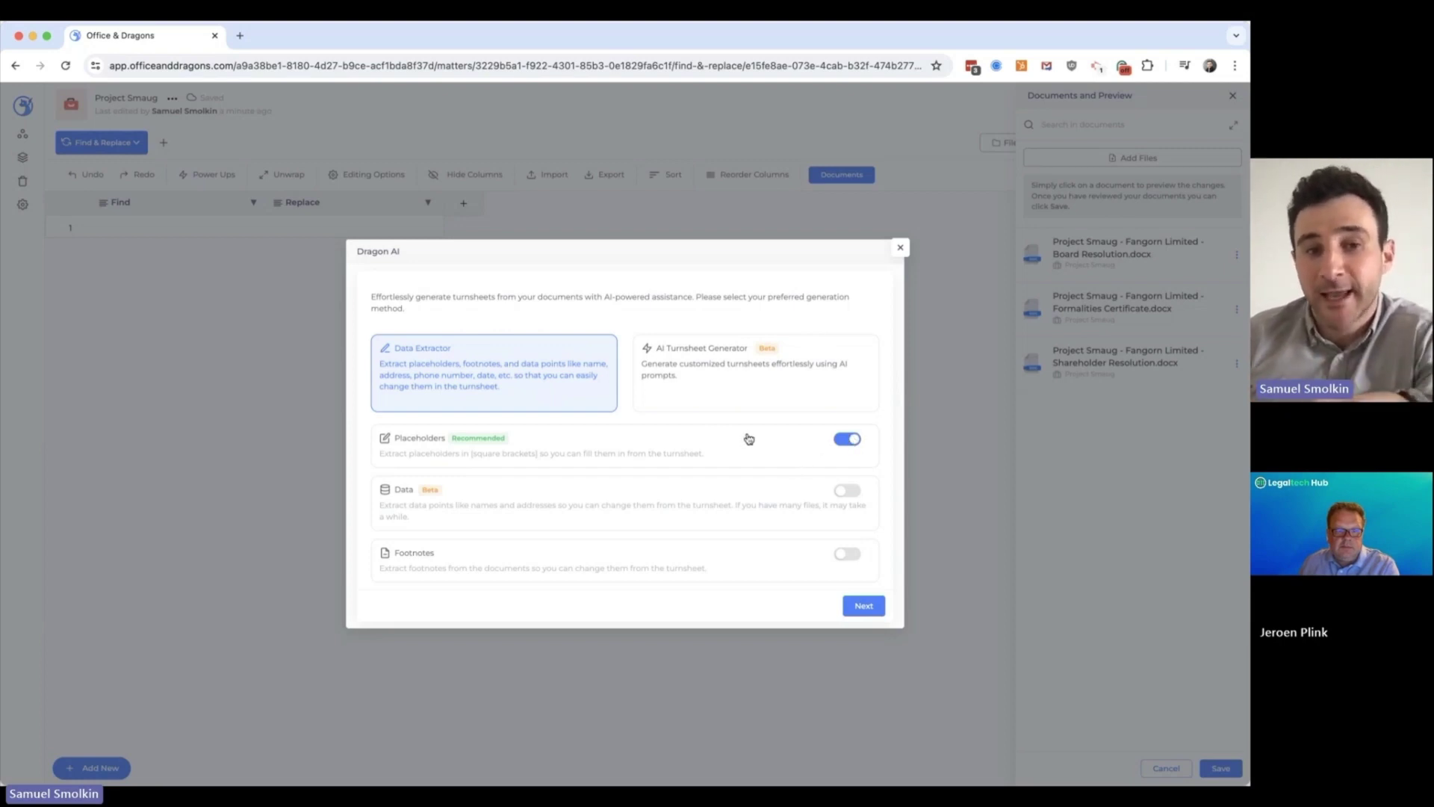
Have Dragon AI extract placeholders plus 'financing amount' data into the turnsheet
left_click(847, 493)
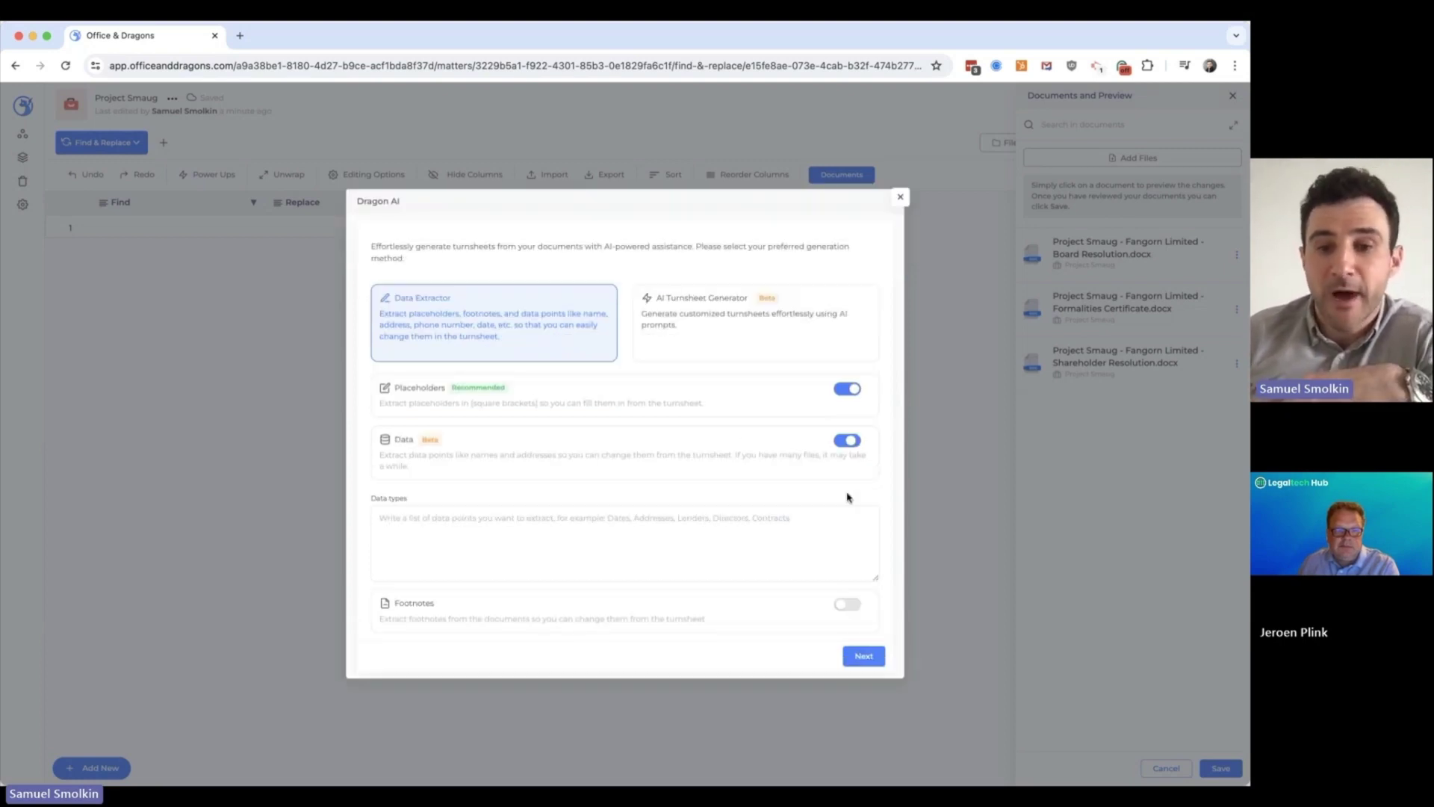
left_click(744, 522)
type("financing amount")
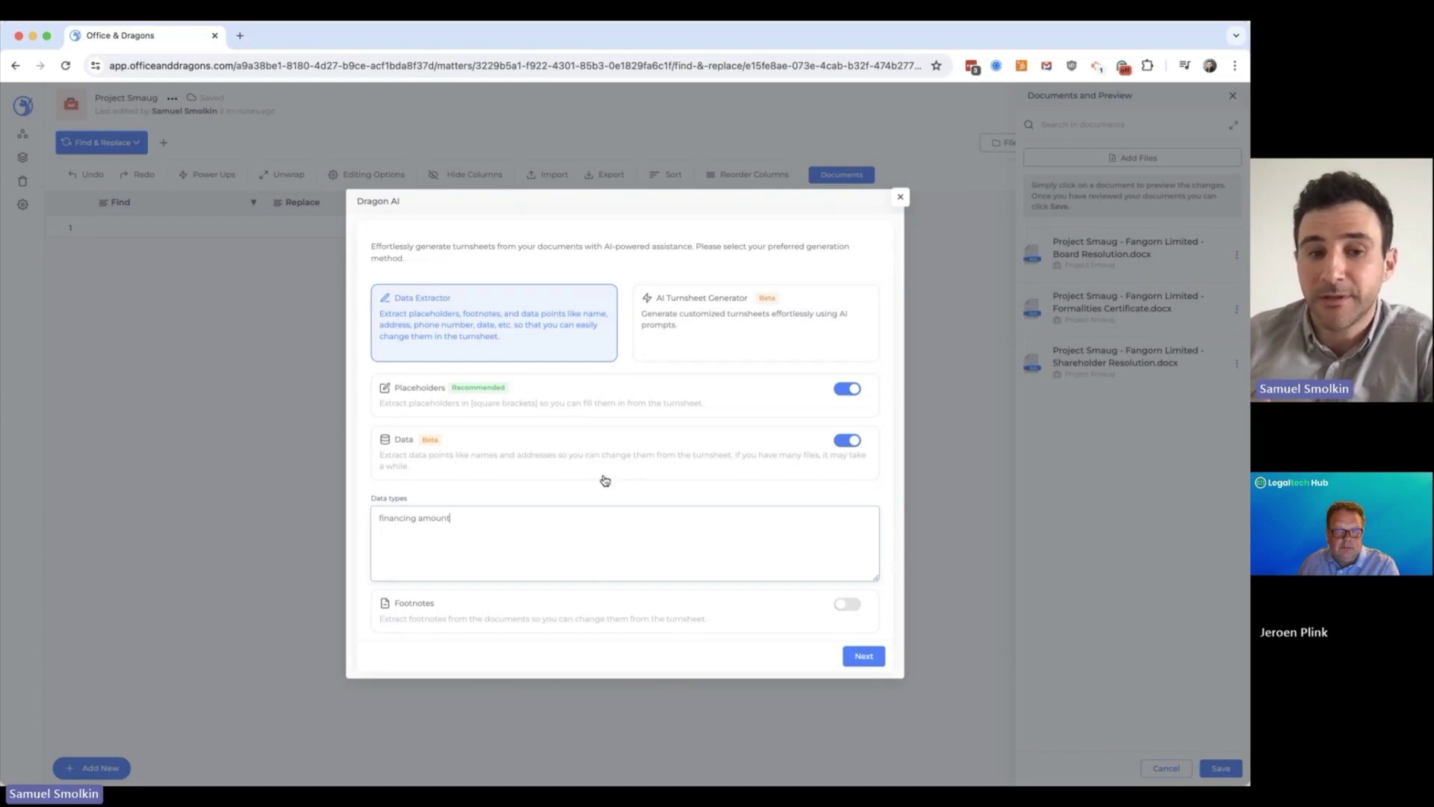
left_click(853, 659)
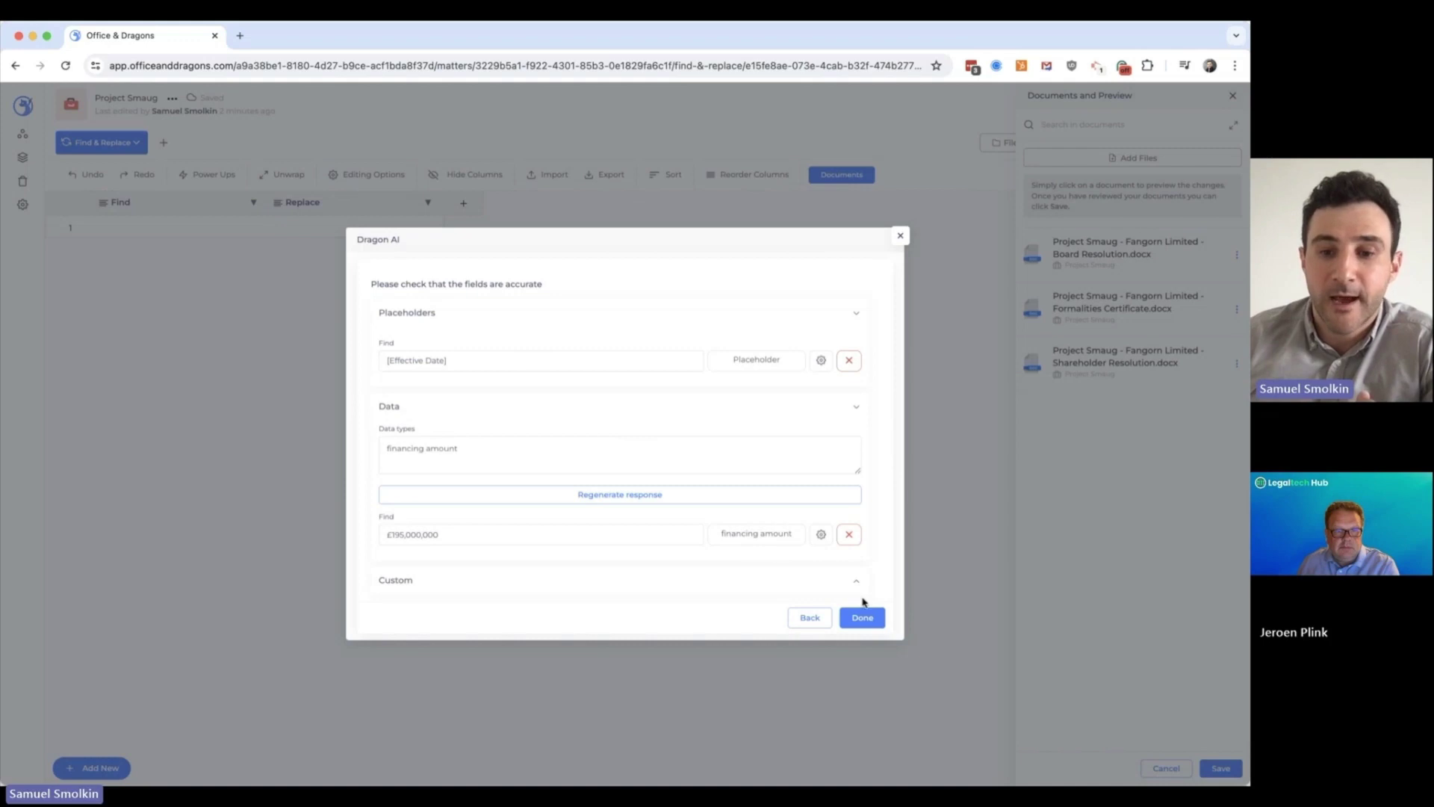
left_click(862, 619)
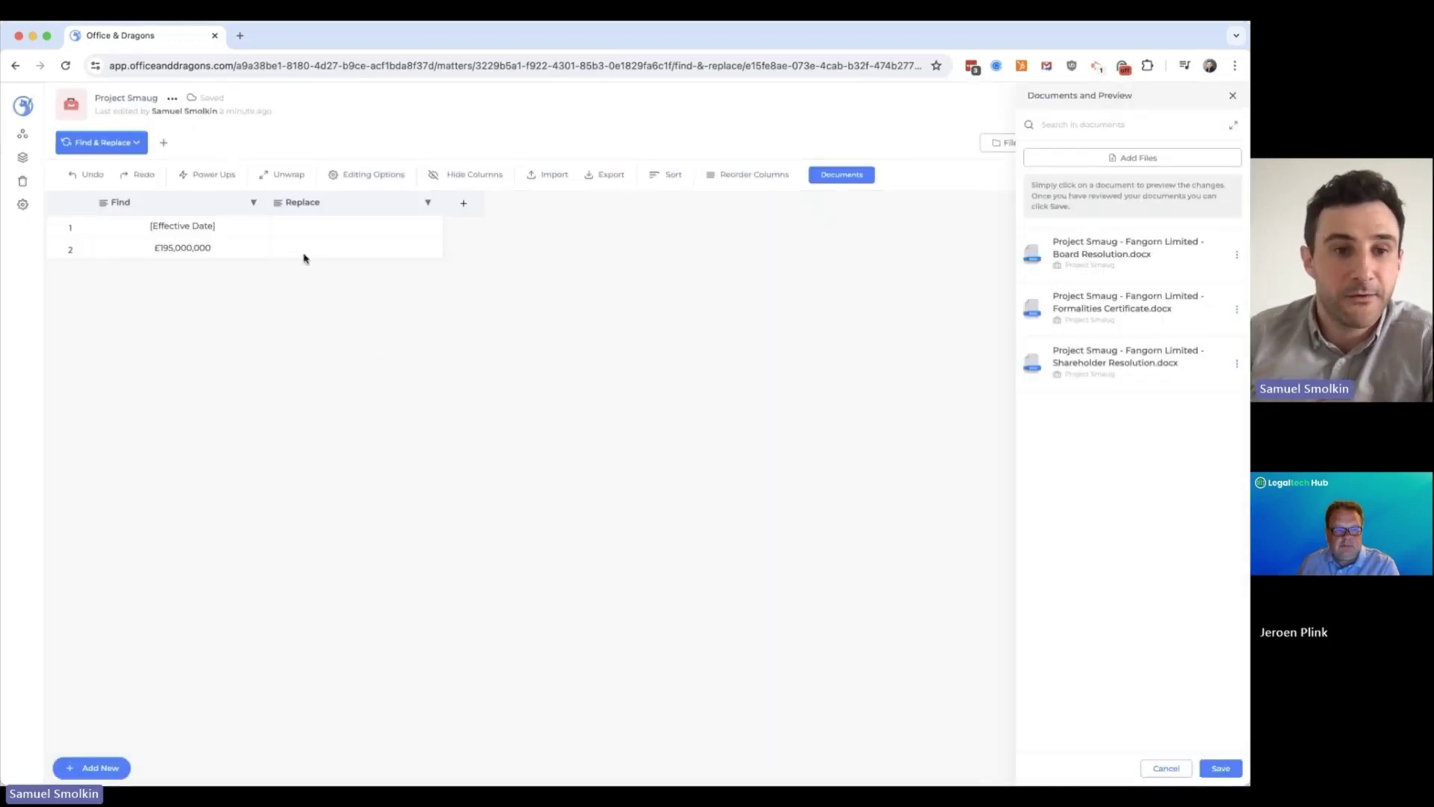
Replace [Effective Date] with April 11, 2024 and £195,000,000 with $250,000,000
left_click(327, 230)
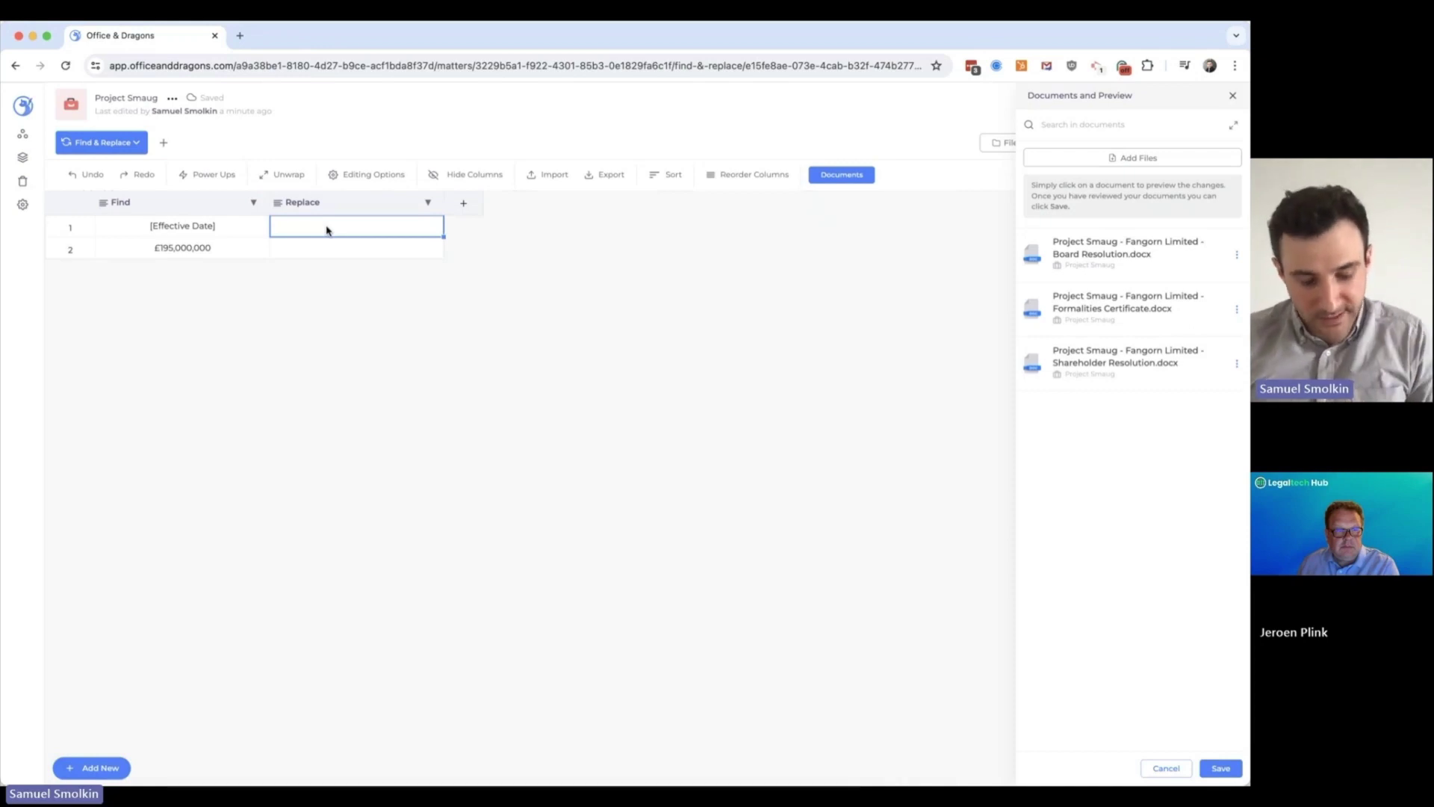
type("P")
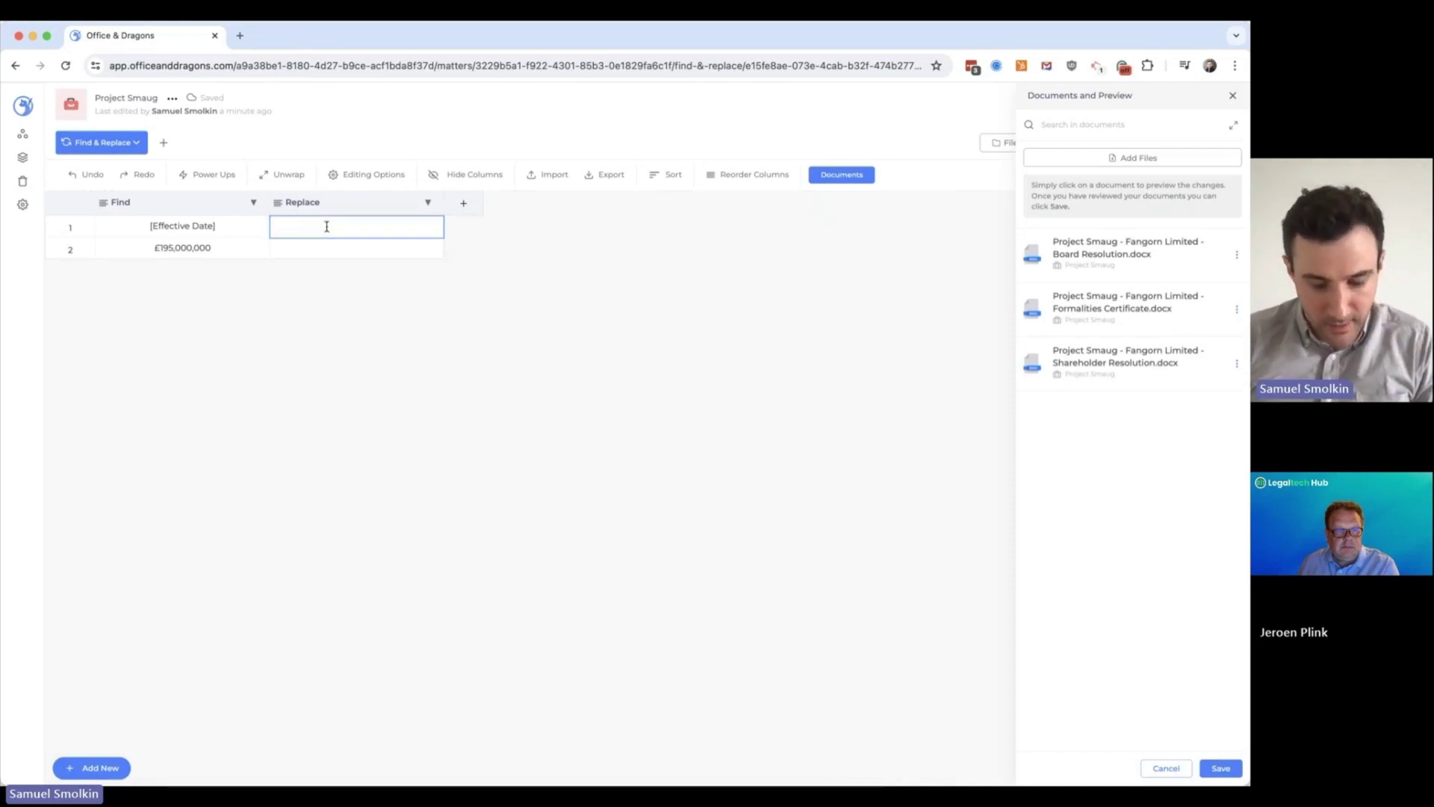
type("April 11, 2024")
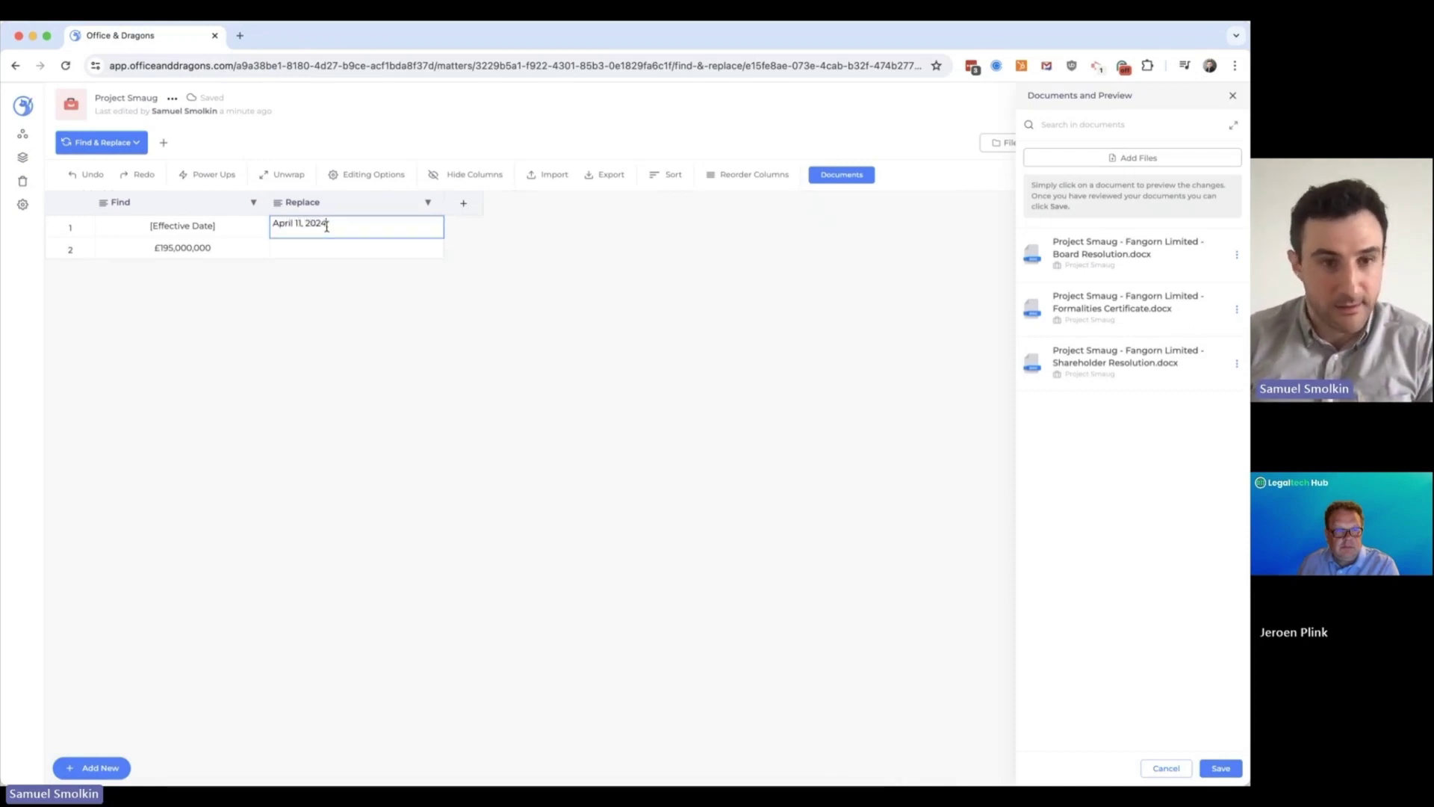
key("Return")
type("$250,000,000")
key("Return")
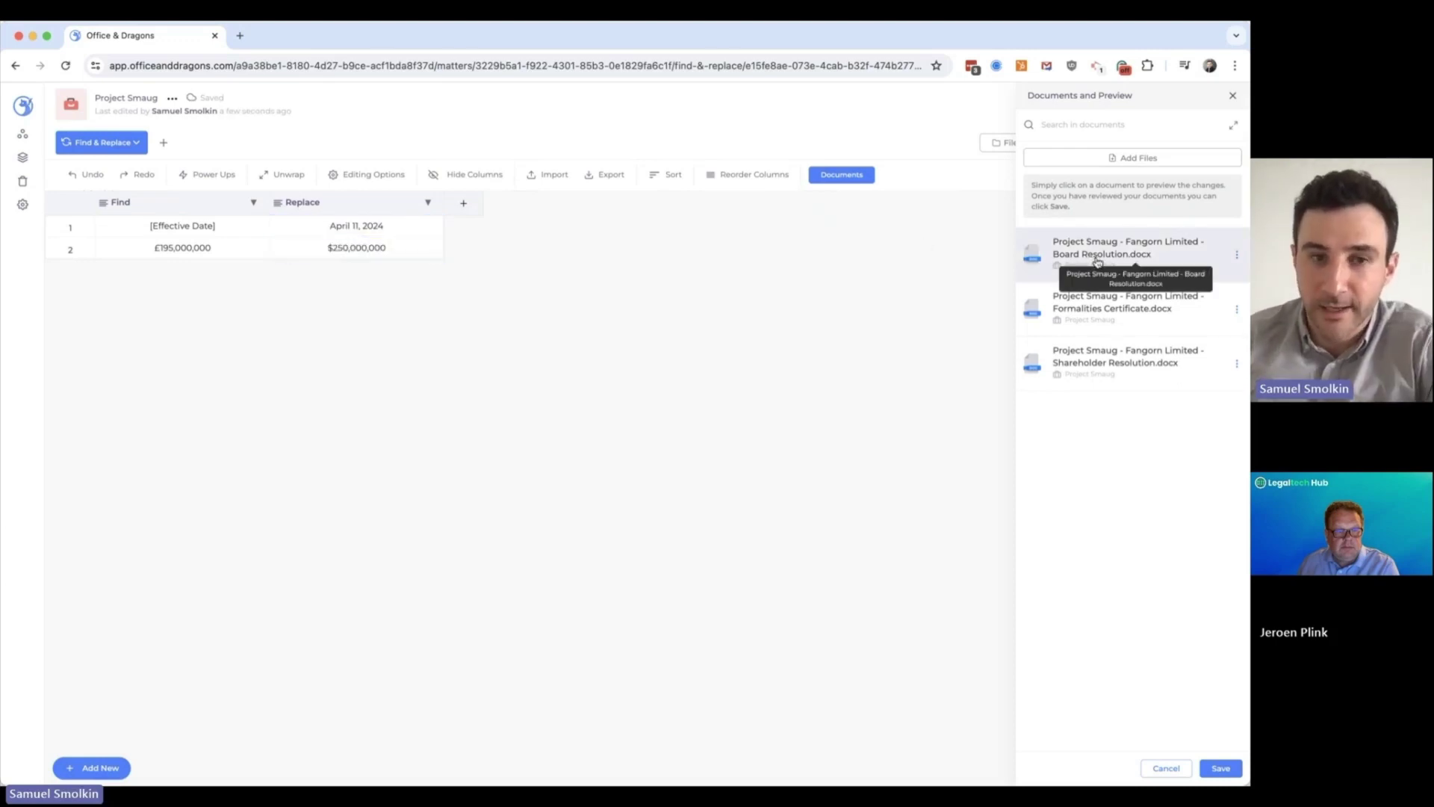
Preview the redlines in all three documents and copy paragraph (b) of the Shareholder Resolution
left_click(1097, 253)
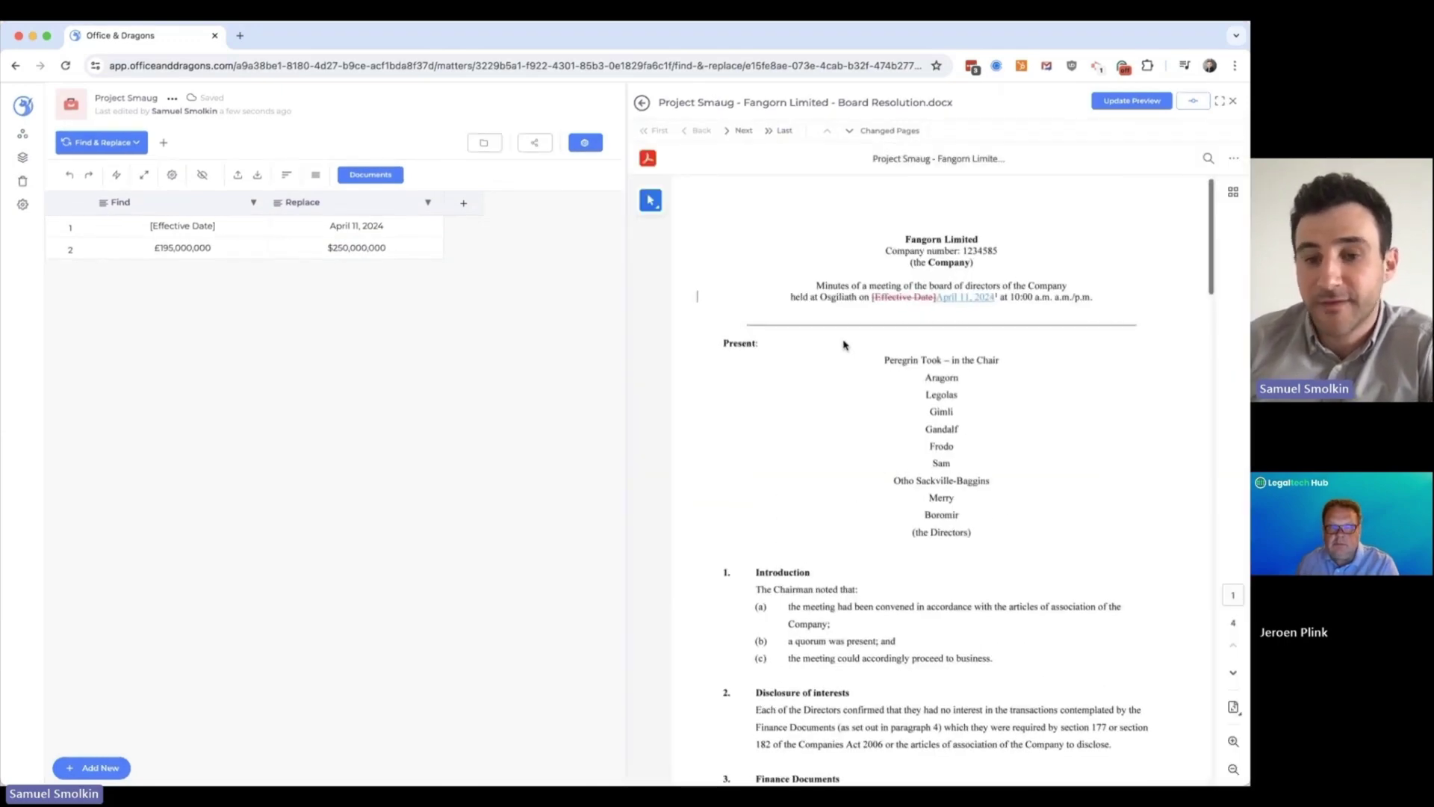
scroll(844, 344, "down", 15)
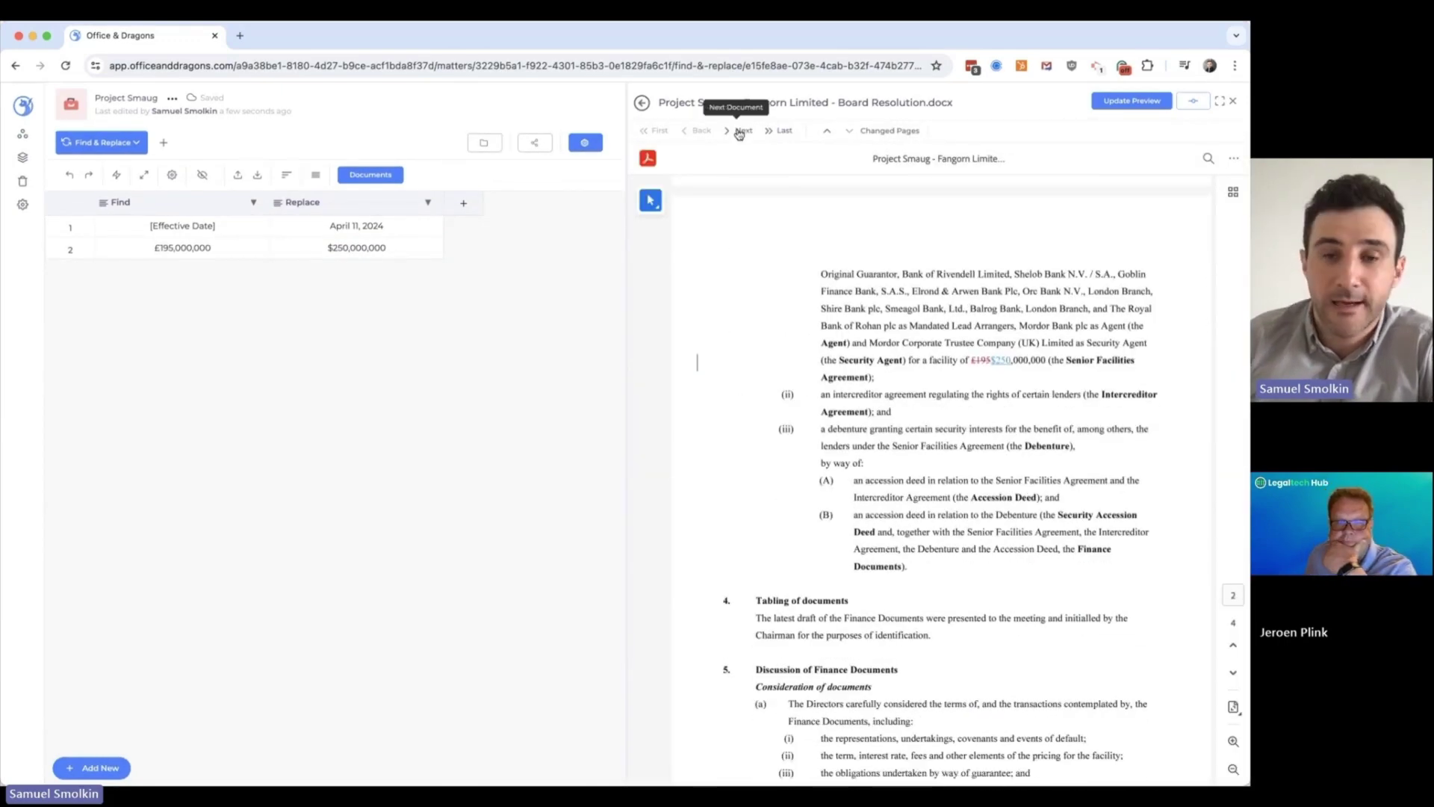
left_click(739, 132)
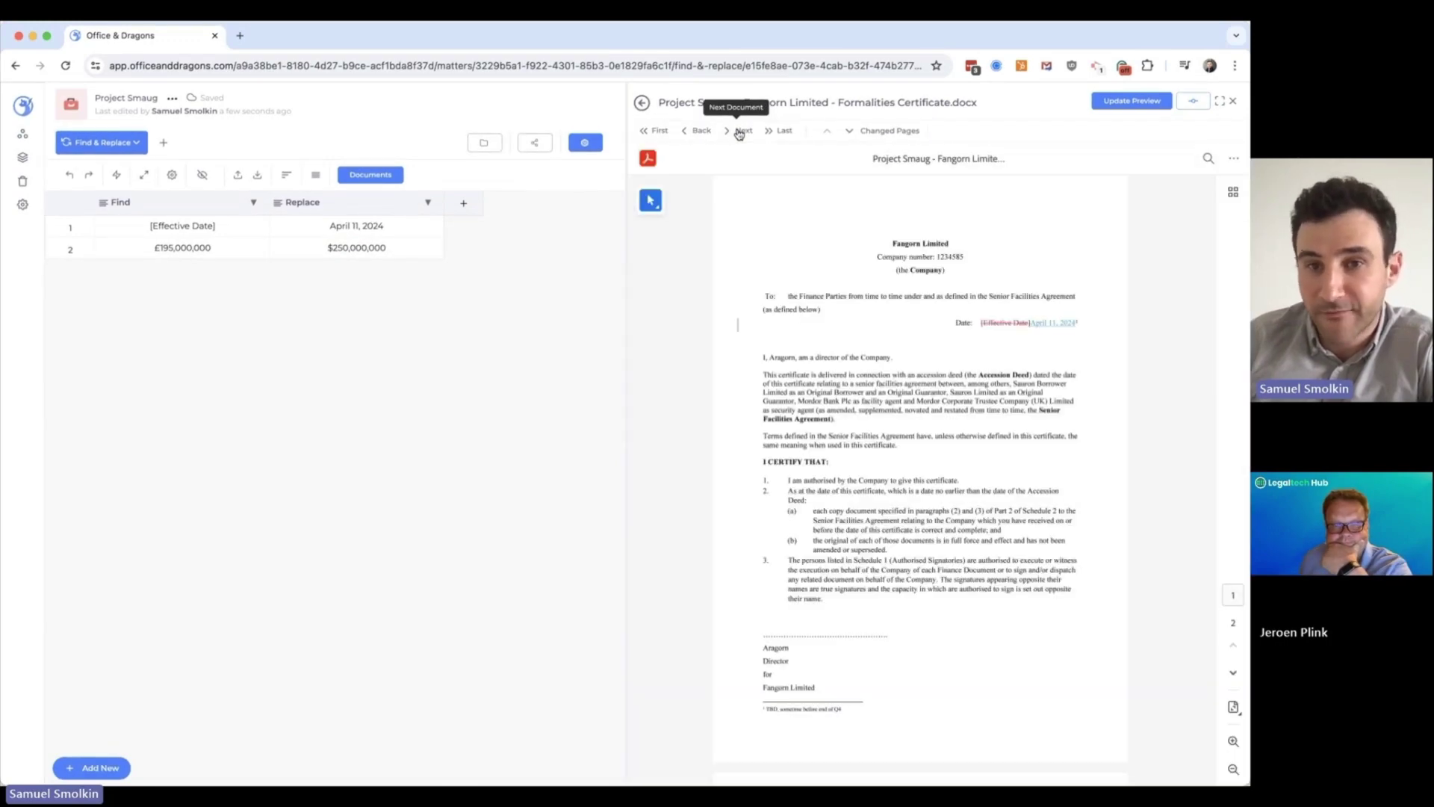
left_click(740, 132)
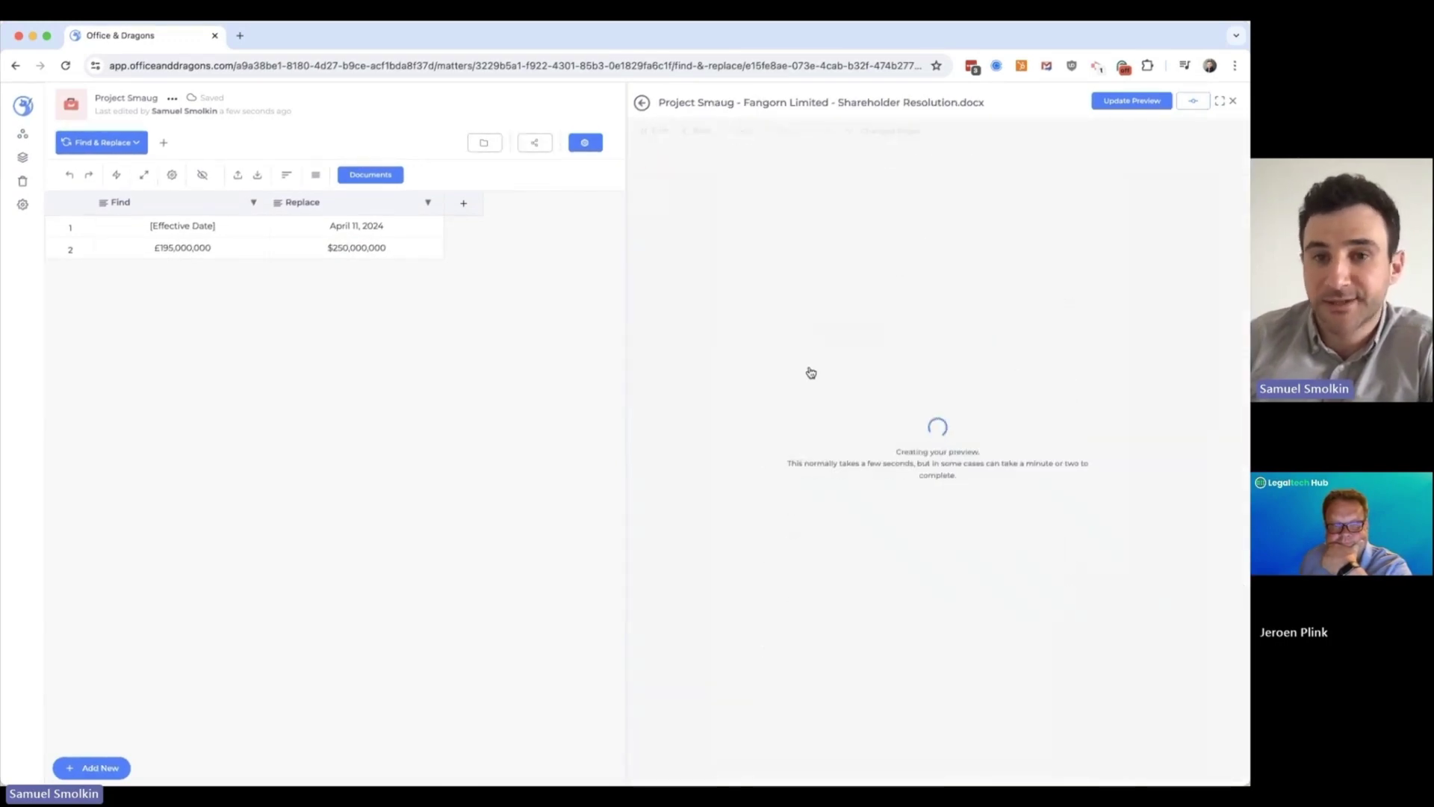
scroll(807, 403, "down", 3)
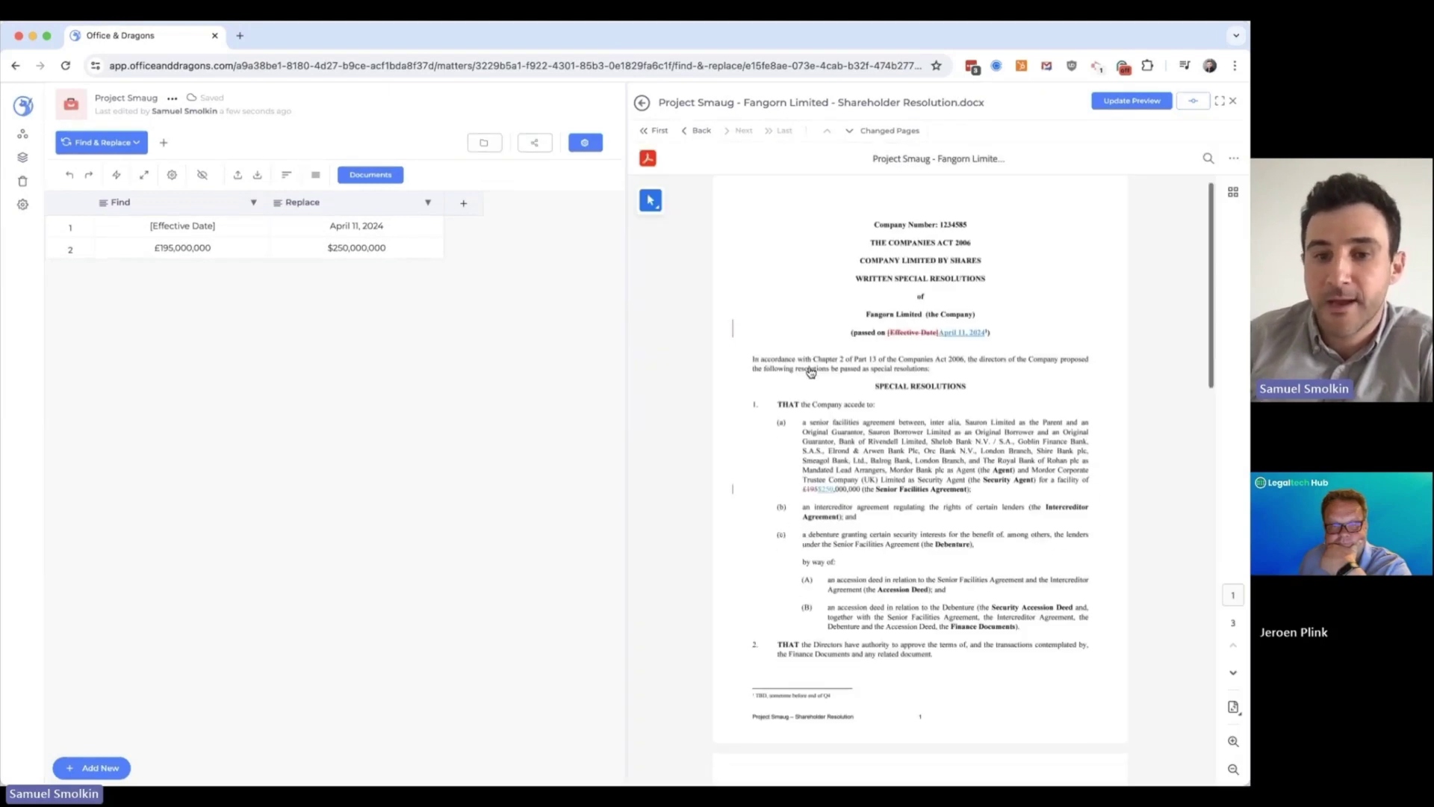
left_click_drag(805, 427, 857, 434)
key("super+c")
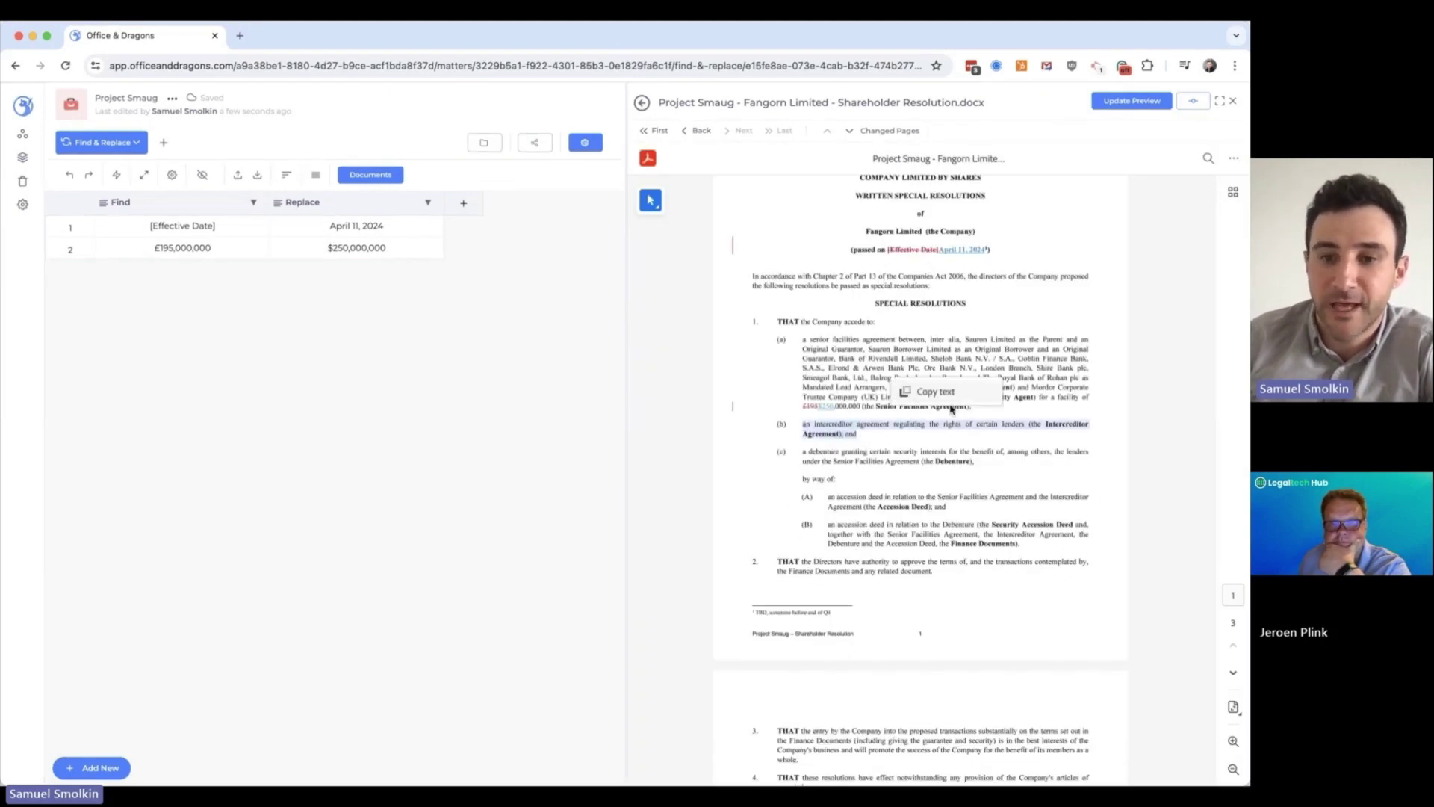
left_click(937, 392)
Add a third row replacing the pasted paragraph (b) with lines 'one;', 'two;', 'three;'
left_click(93, 768)
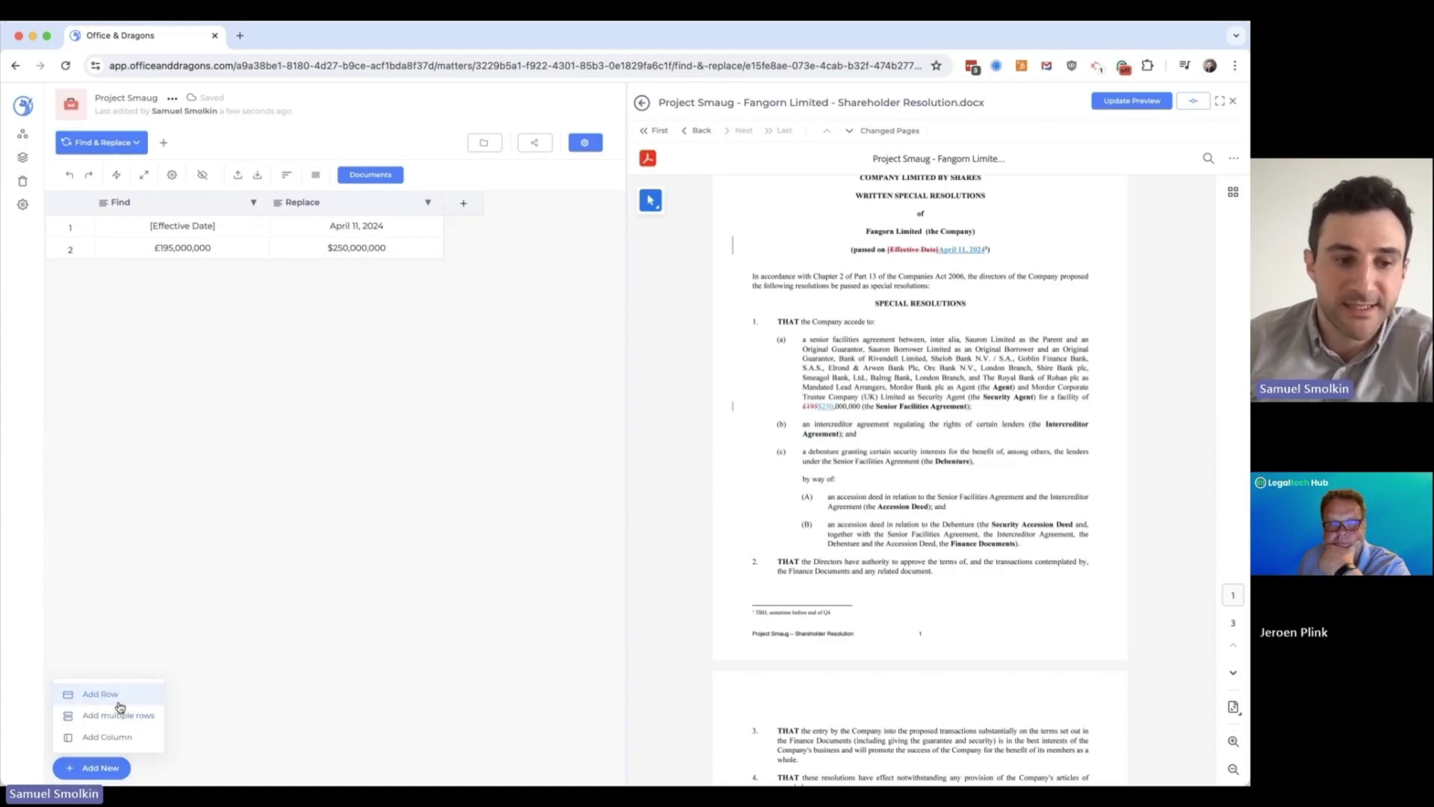
left_click(122, 707)
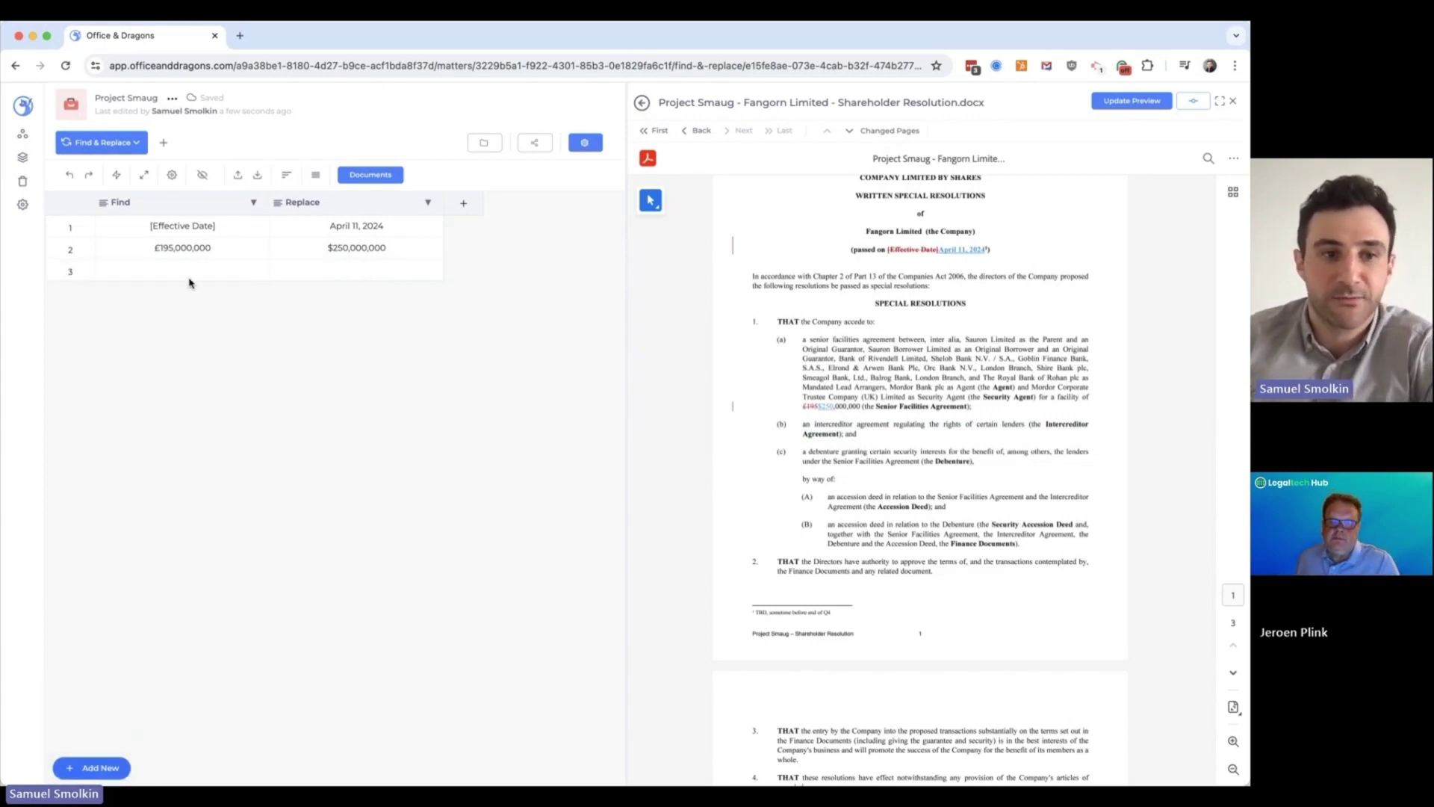
left_click(189, 281)
key("super+v")
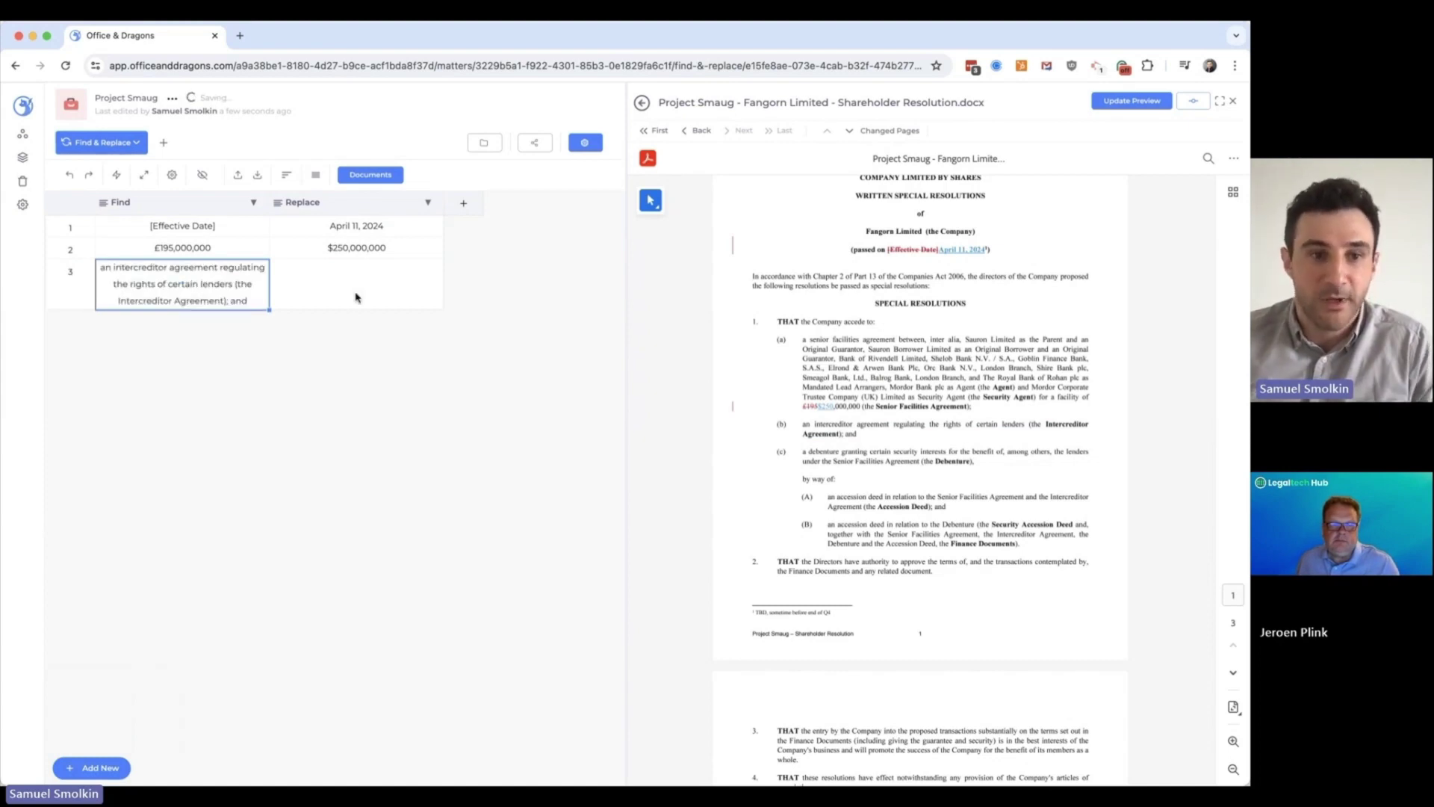
left_click(355, 293)
type("one;")
key("shift+Return")
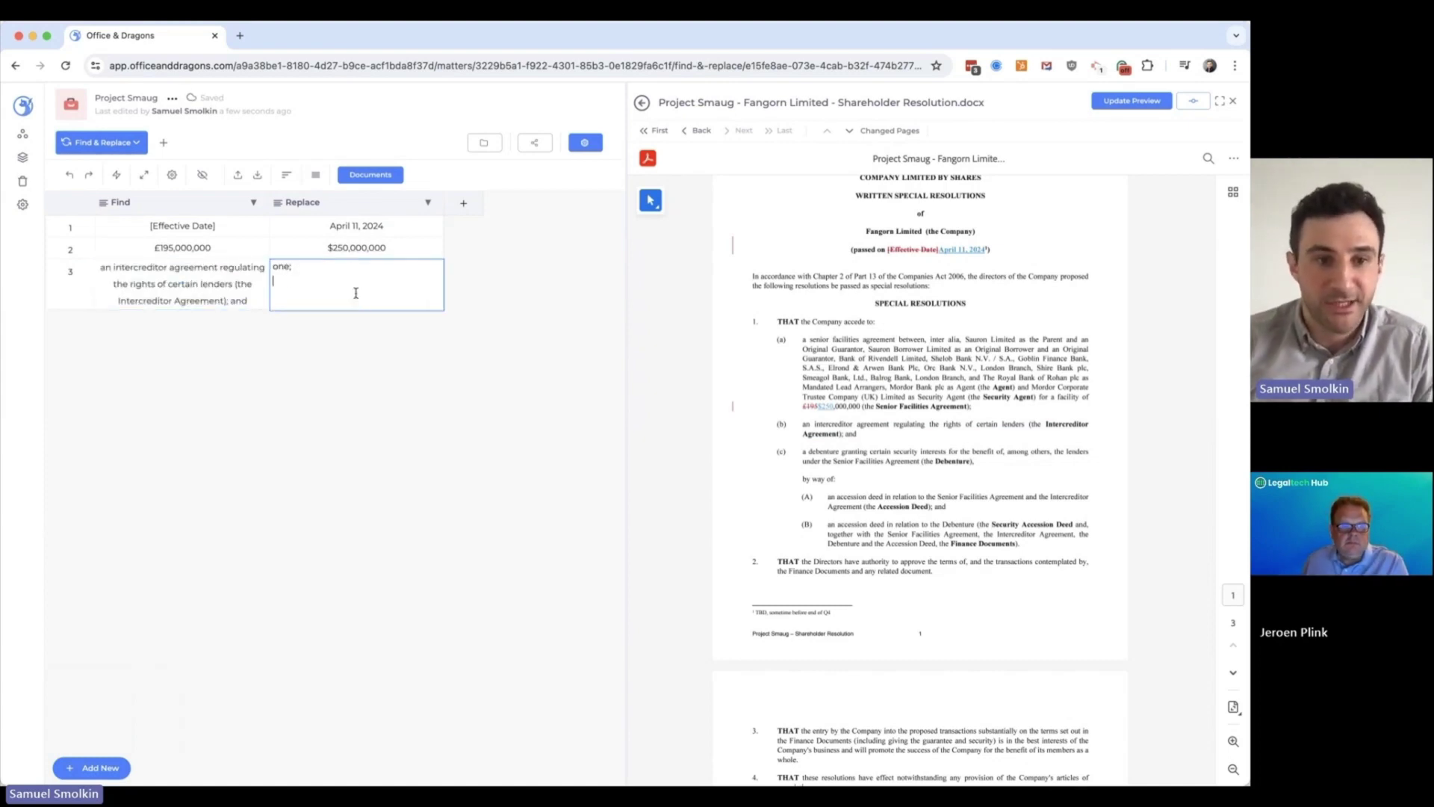
type("two;")
key("shift+Return")
type("three;")
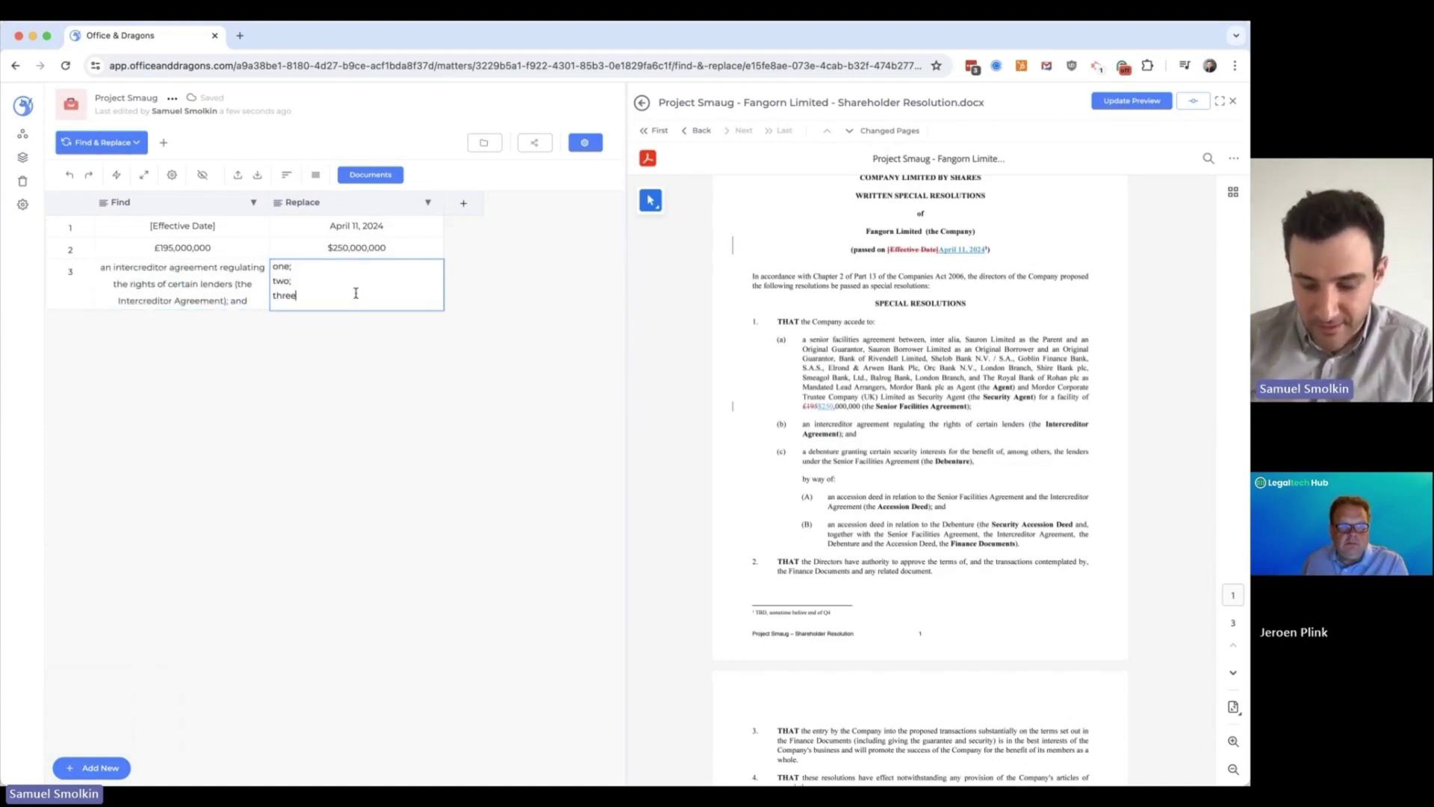
key("Return")
Refresh the preview, return to the document list, and open the save options
left_click(1109, 106)
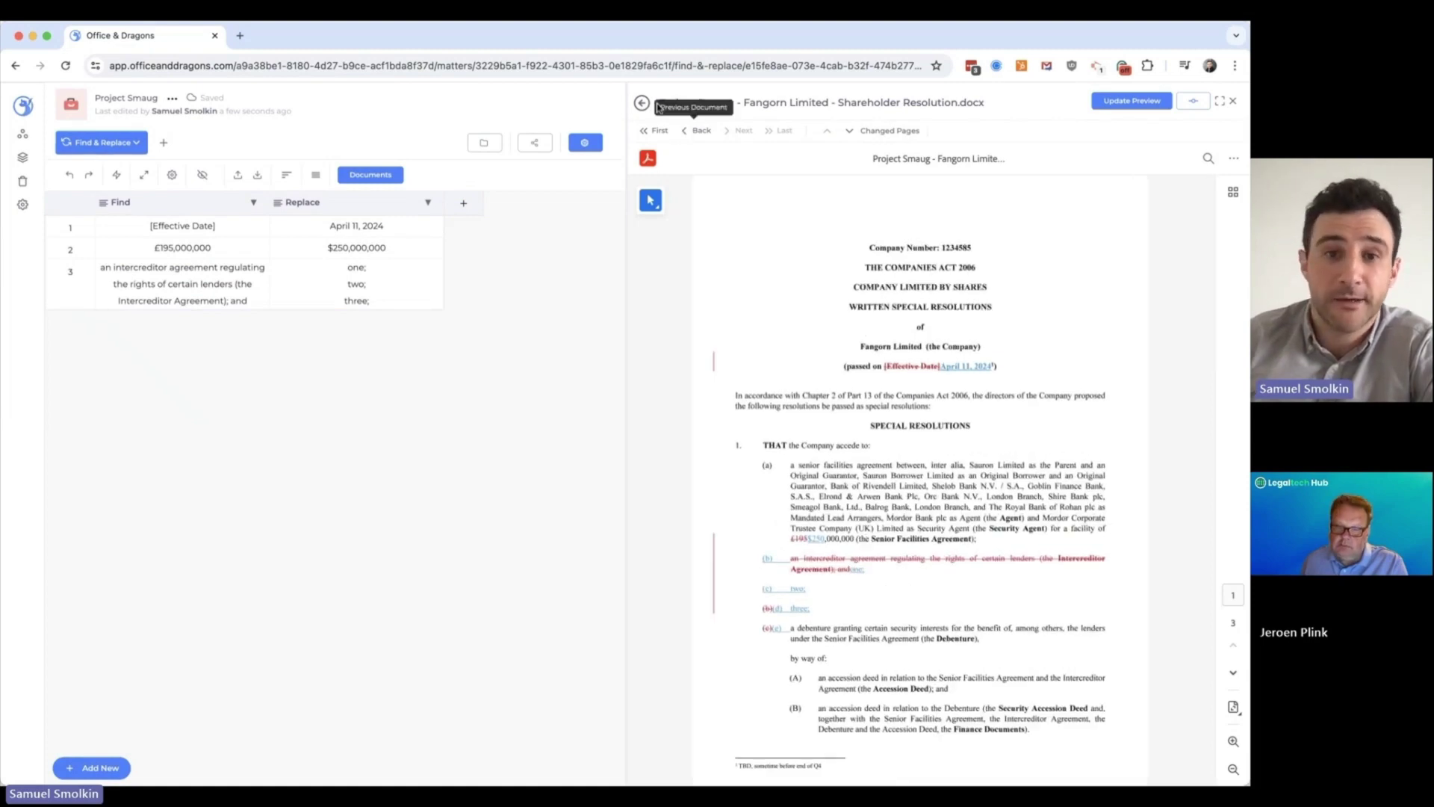
left_click(654, 105)
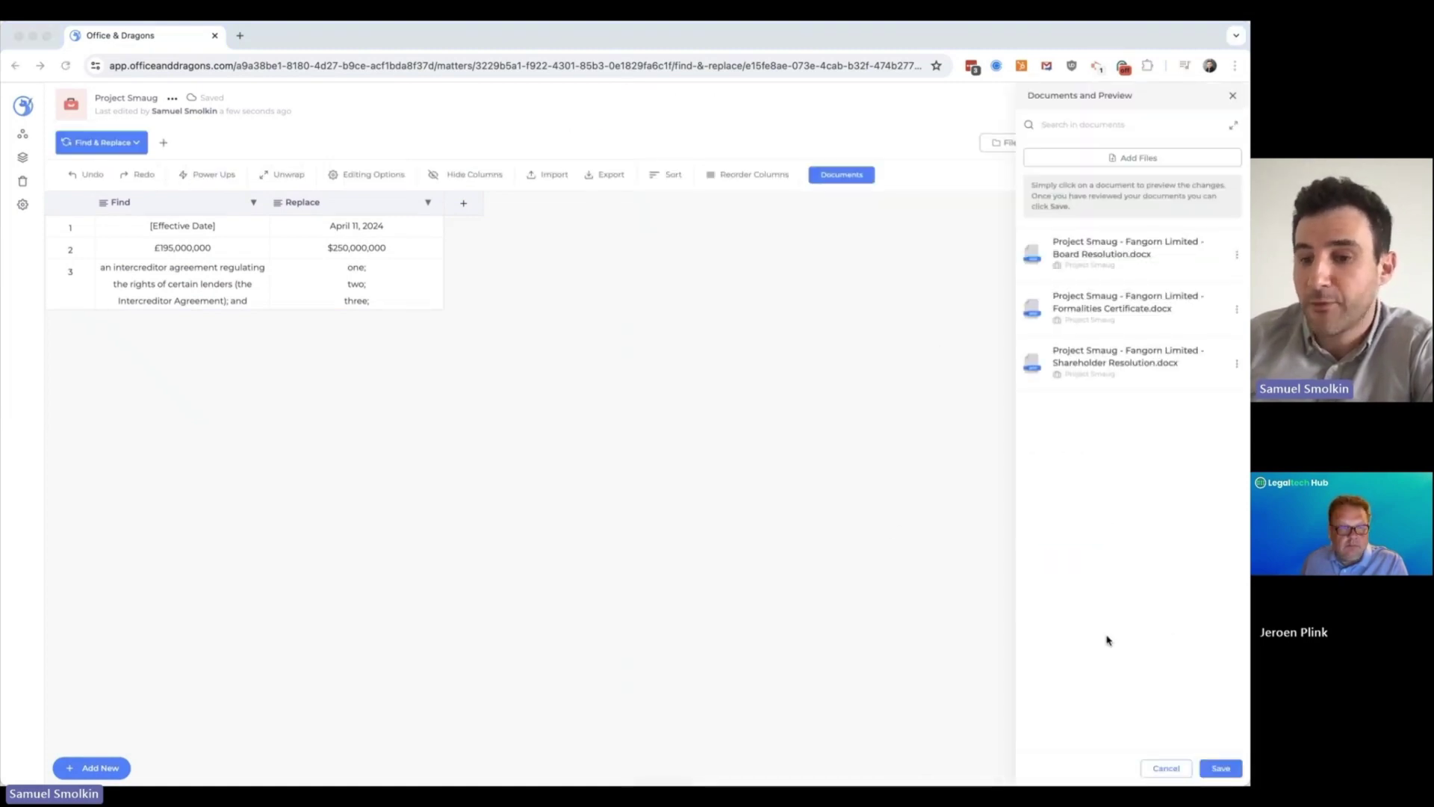
left_click(1223, 771)
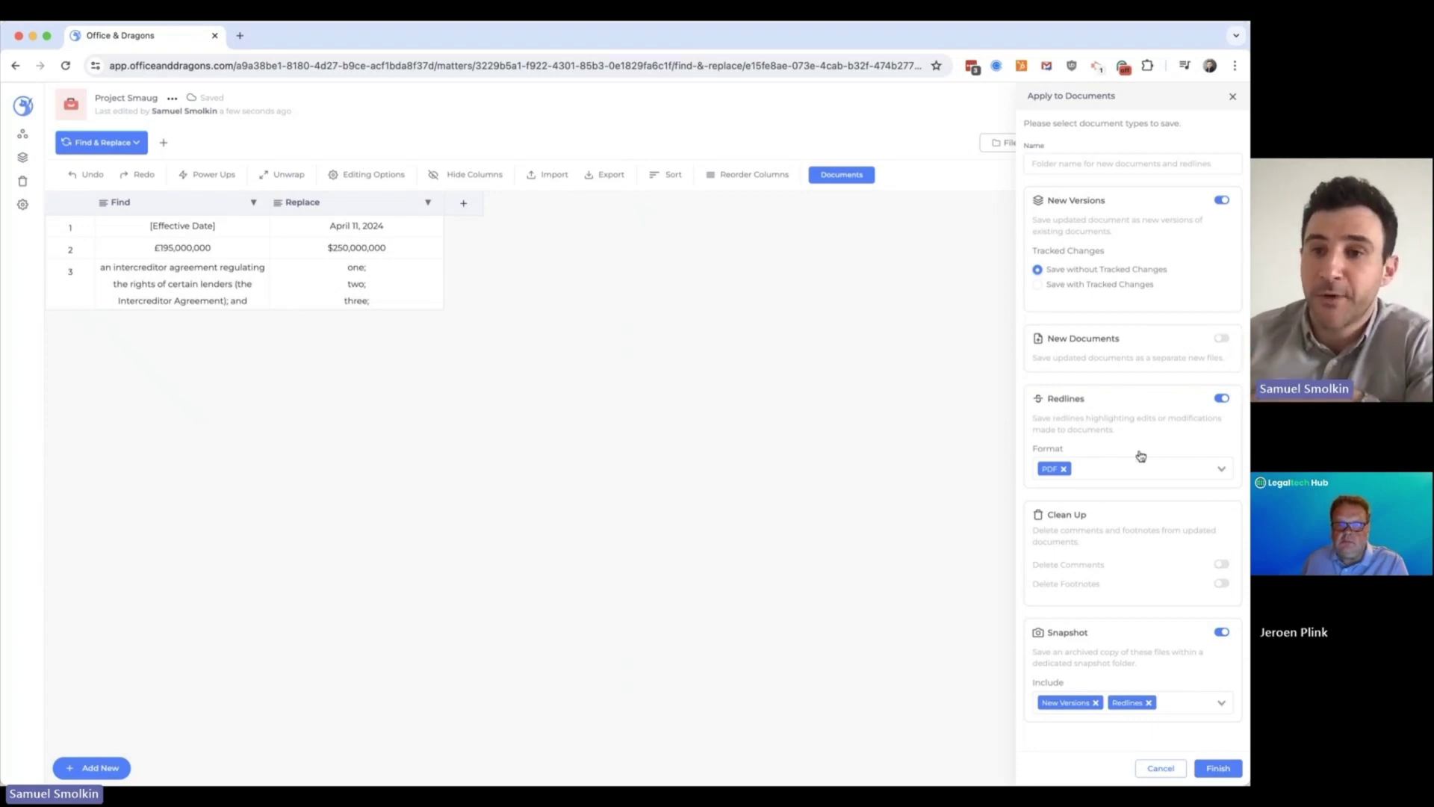
Dismiss the Apply to Documents options without saving
key("Escape")
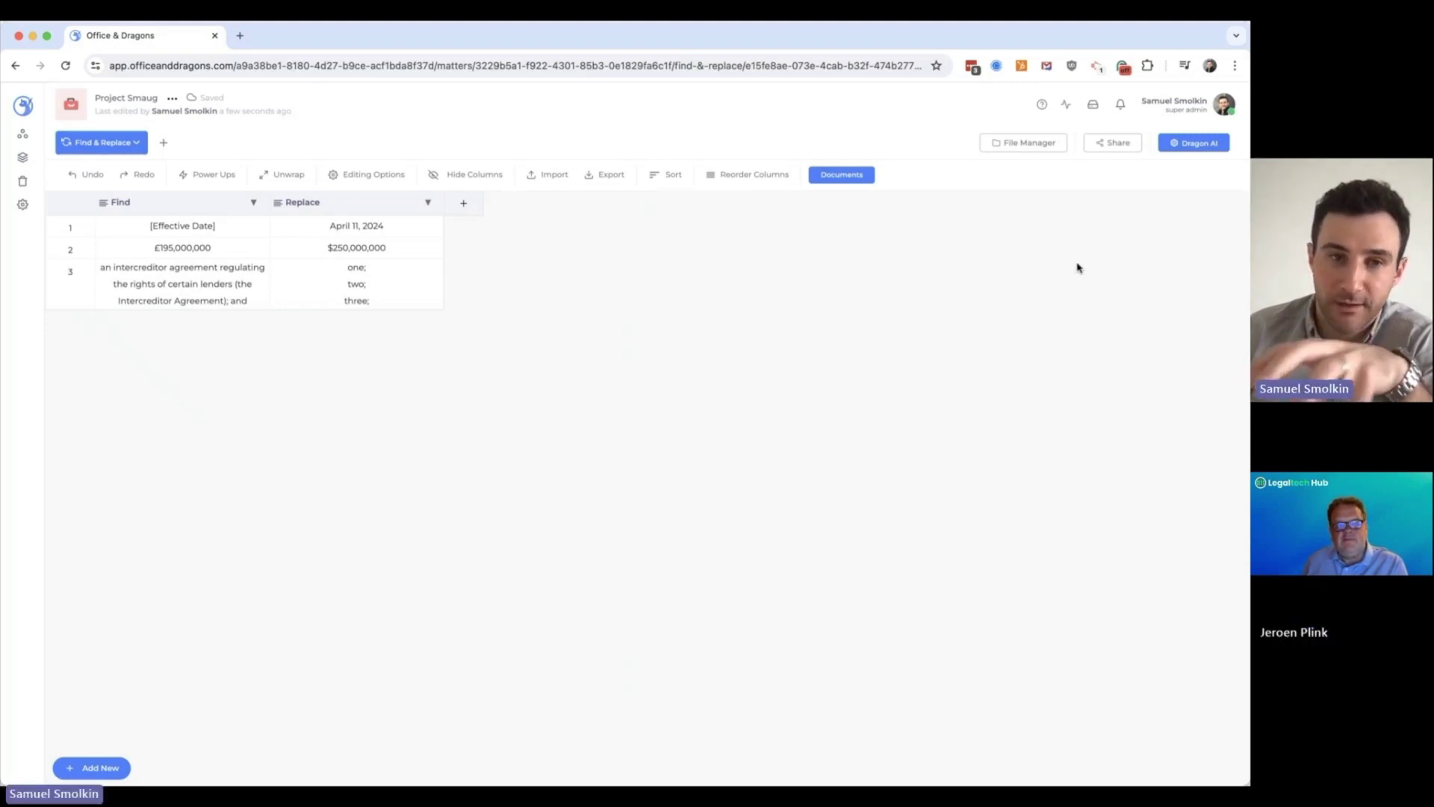
Generate a turnsheet from the pasted Isengard Ltd prompt, overwriting the current turnsheet
left_click(1172, 150)
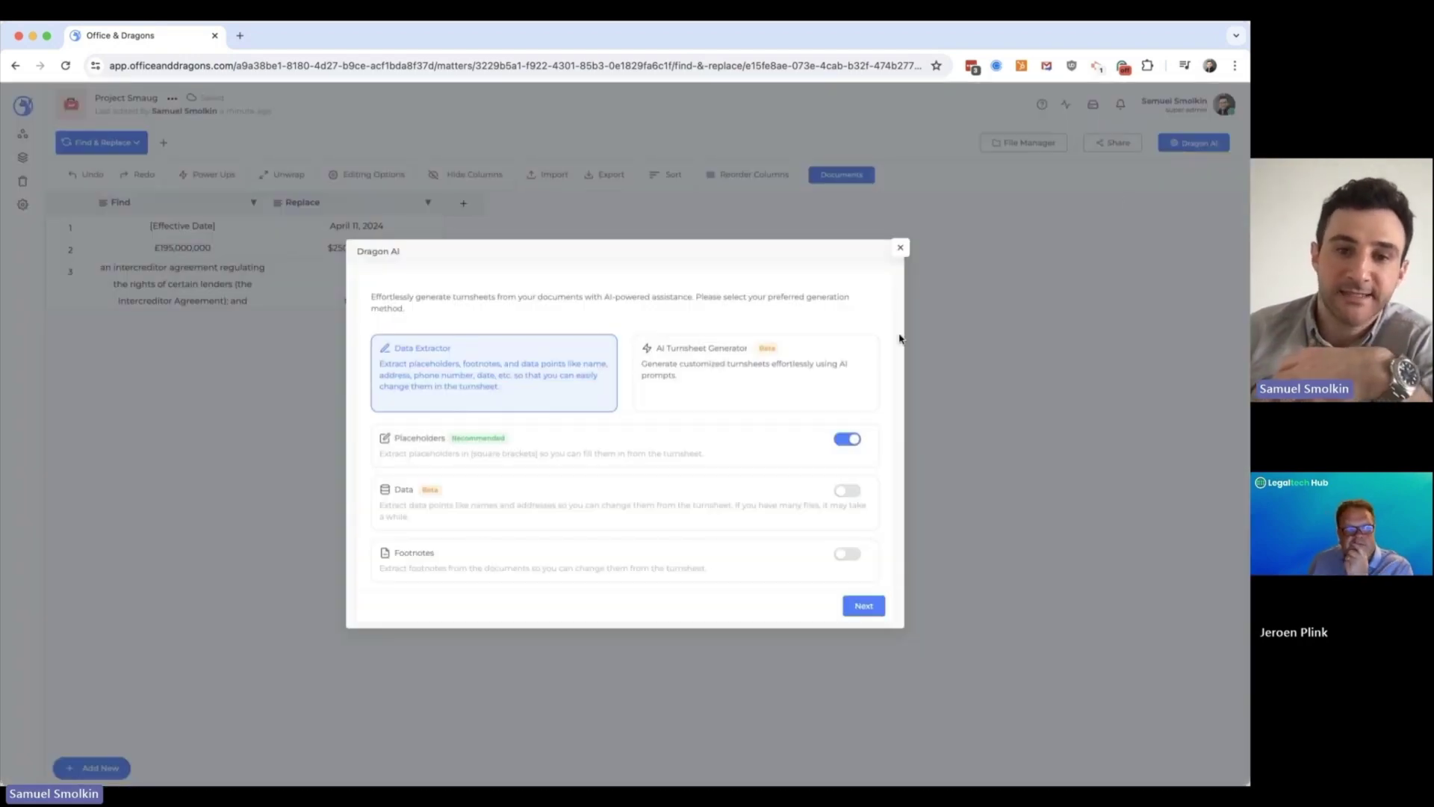
left_click(802, 367)
left_click(594, 494)
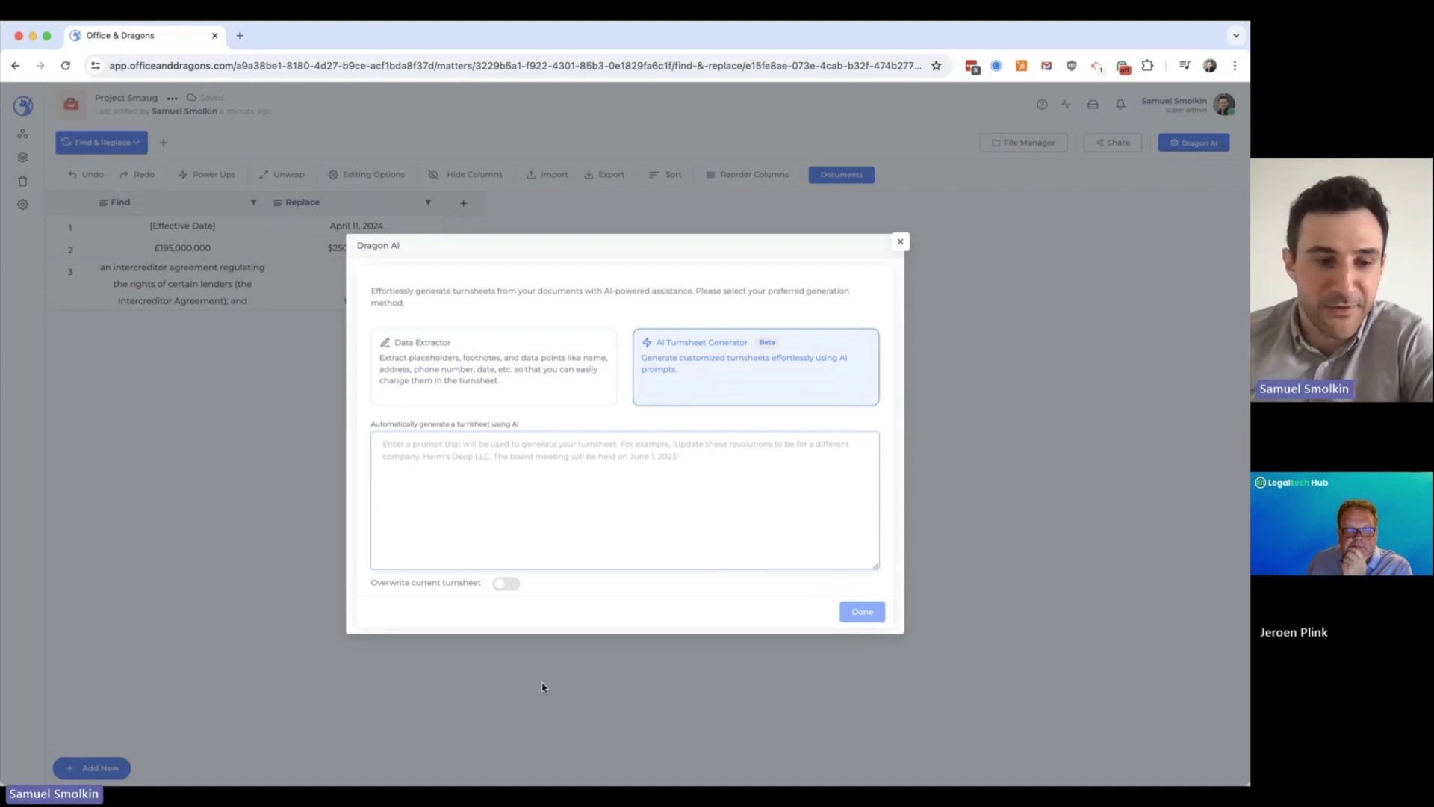
type("Please adapt these documents for Isengard Ltd (no. 12758), which is entering into the same transaction. The directors are: Saruman (chair), Grima, and Radagast. Grima will sign the formalities certificate.  The closing is on 14 October 2023.  Please also check and fix any typos.  Thanks!")
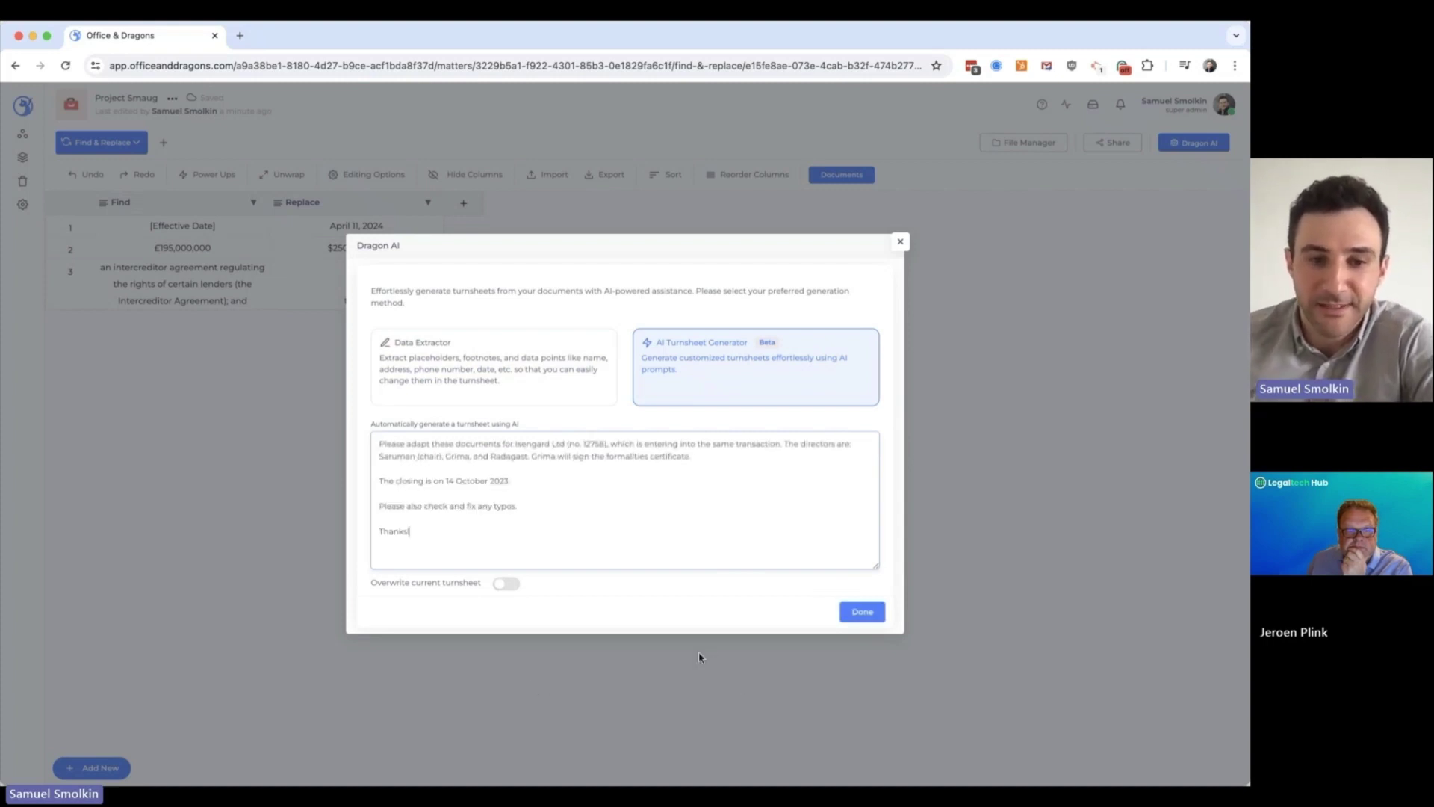
left_click(506, 584)
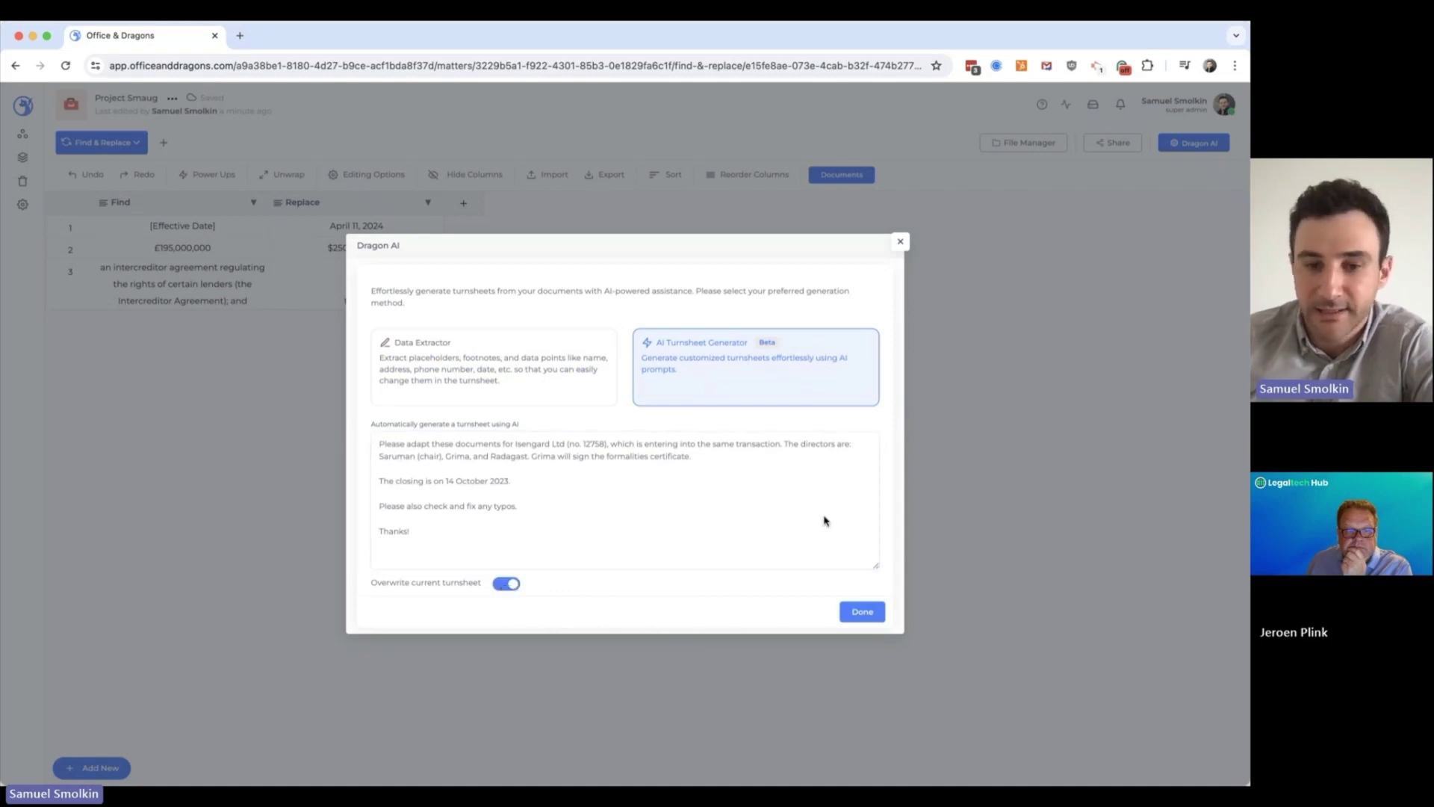
left_click(858, 612)
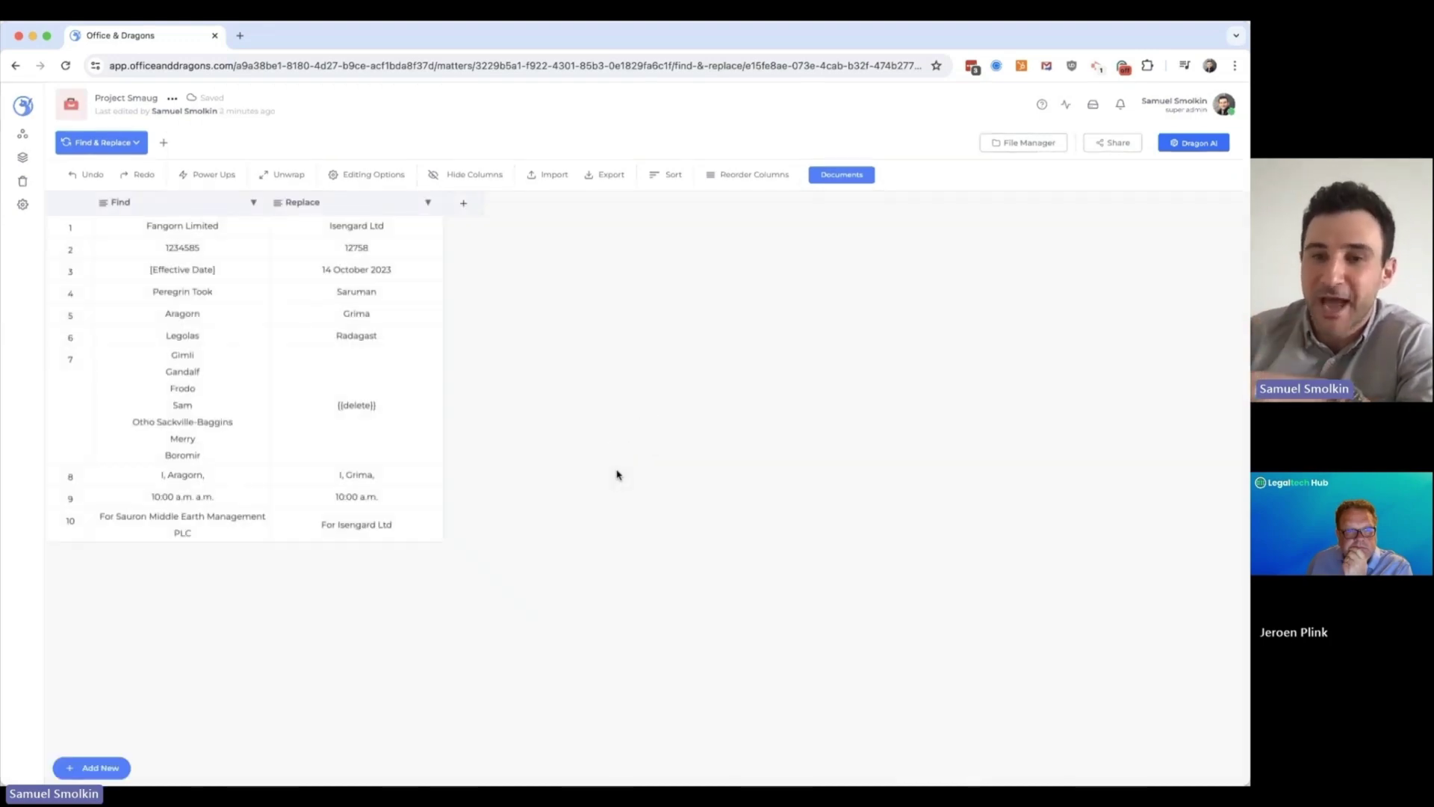
Open the matter's document list beside the ten-row AI turnsheet
left_click(830, 179)
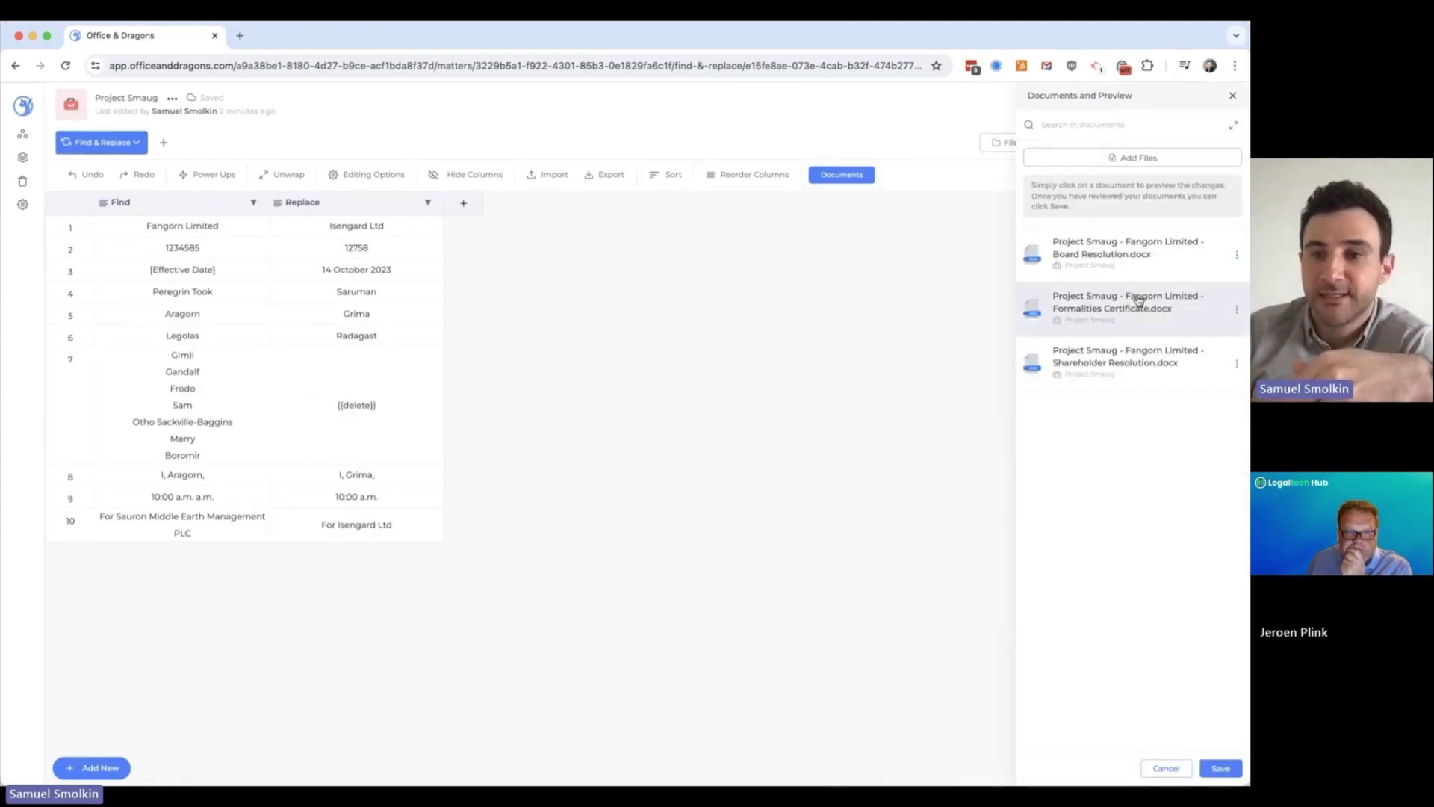
Review the Board Resolution redlines, then move on to the Formalities Certificate preview
left_click(1104, 256)
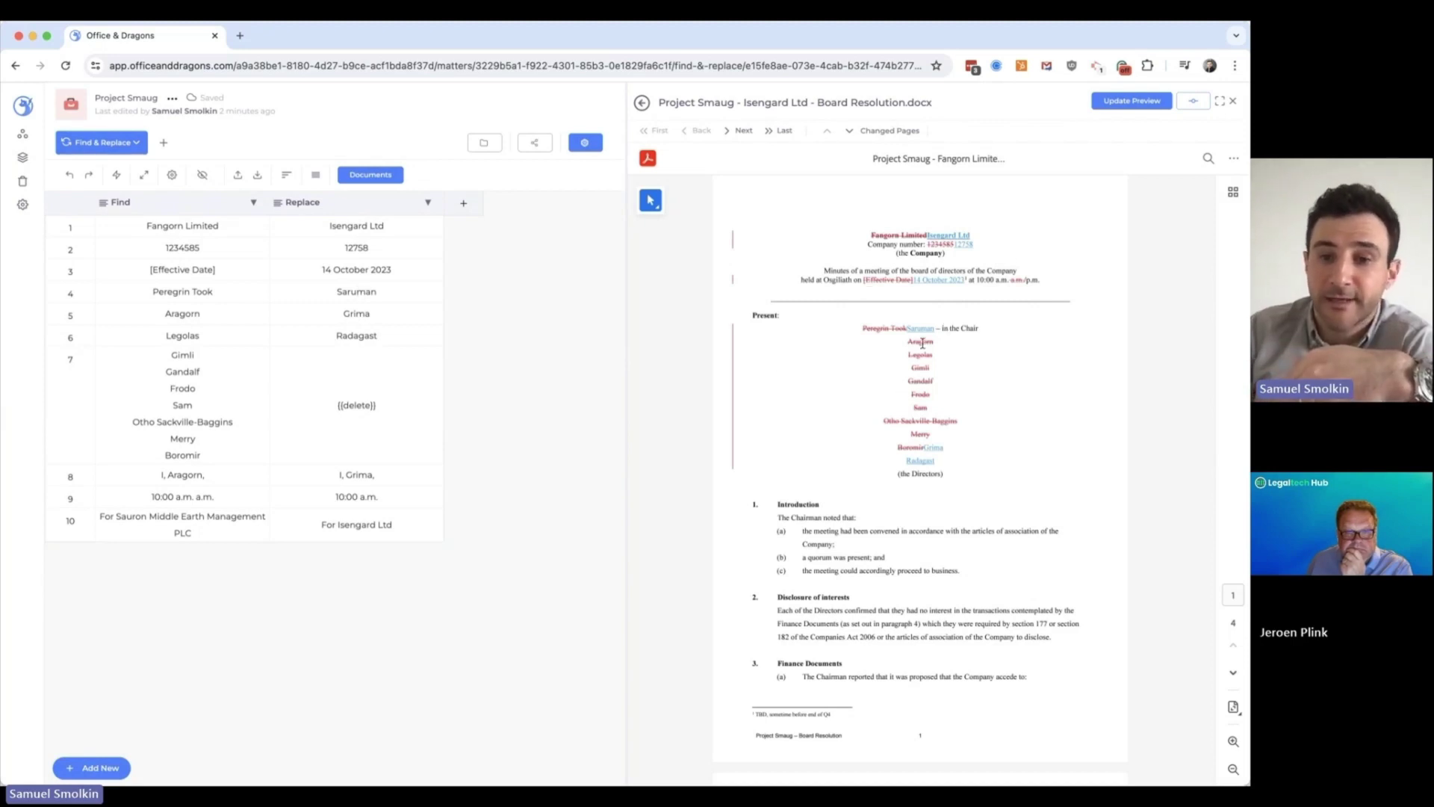
scroll(867, 398, "down", 5)
scroll(866, 398, "down", 3)
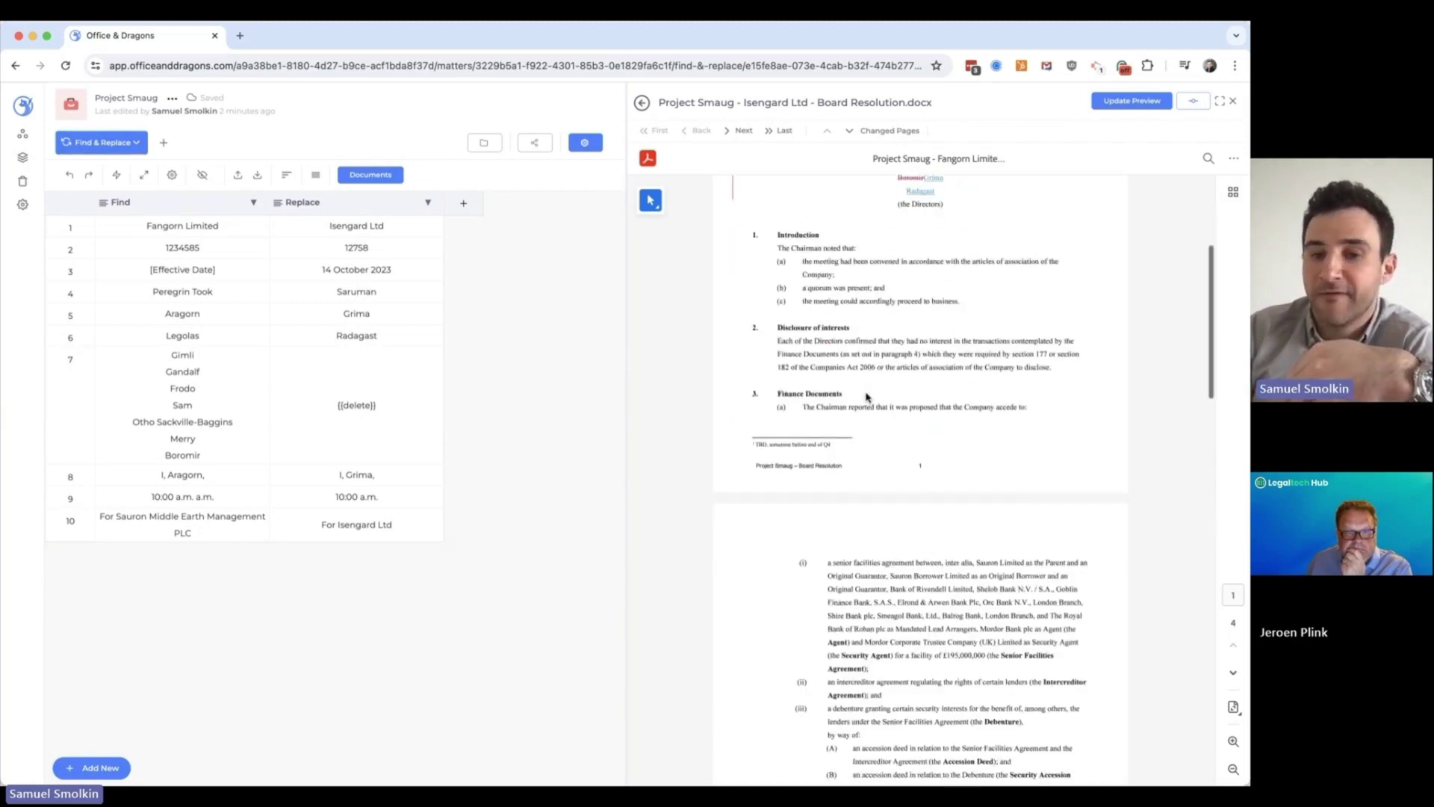
scroll(881, 398, "up", 5)
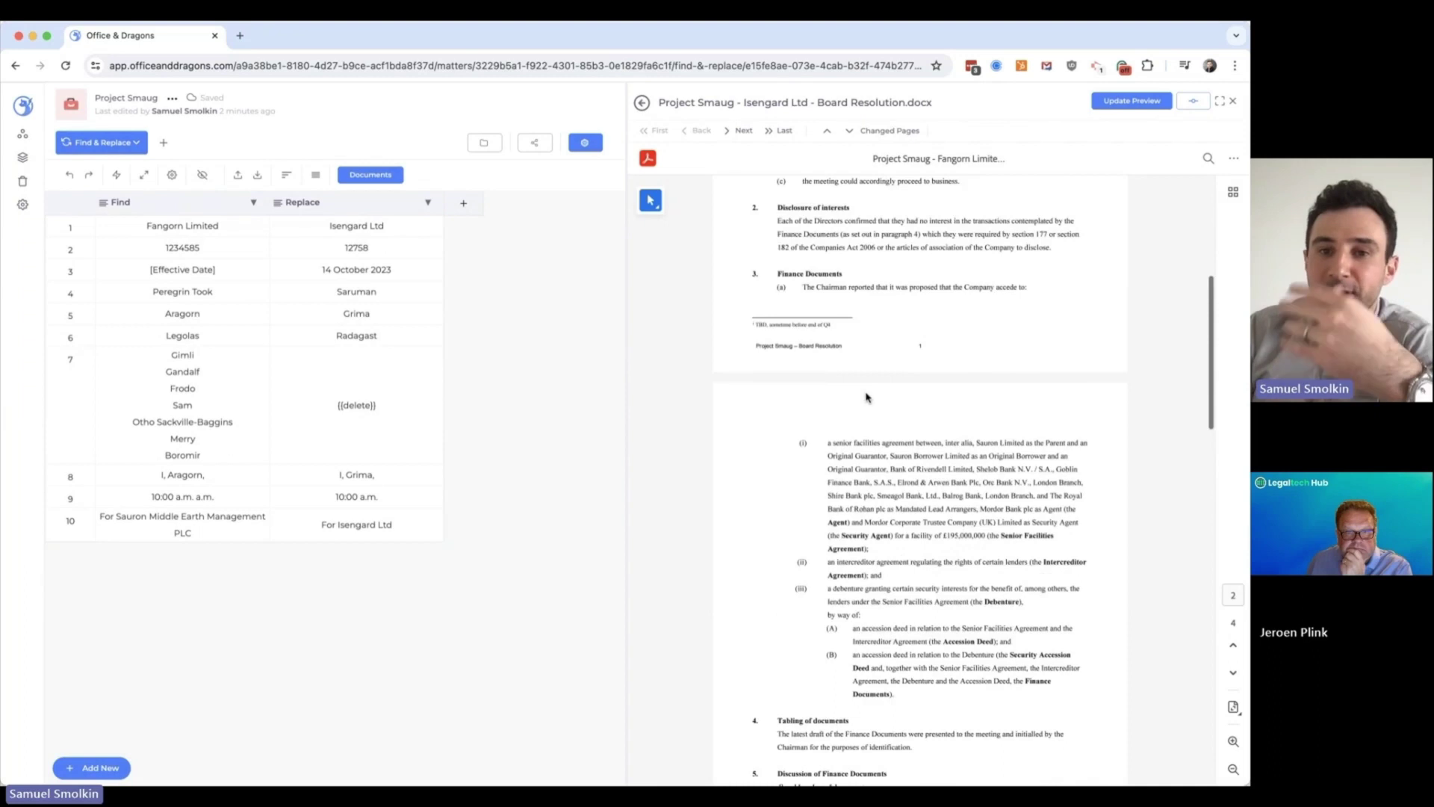
left_click(732, 132)
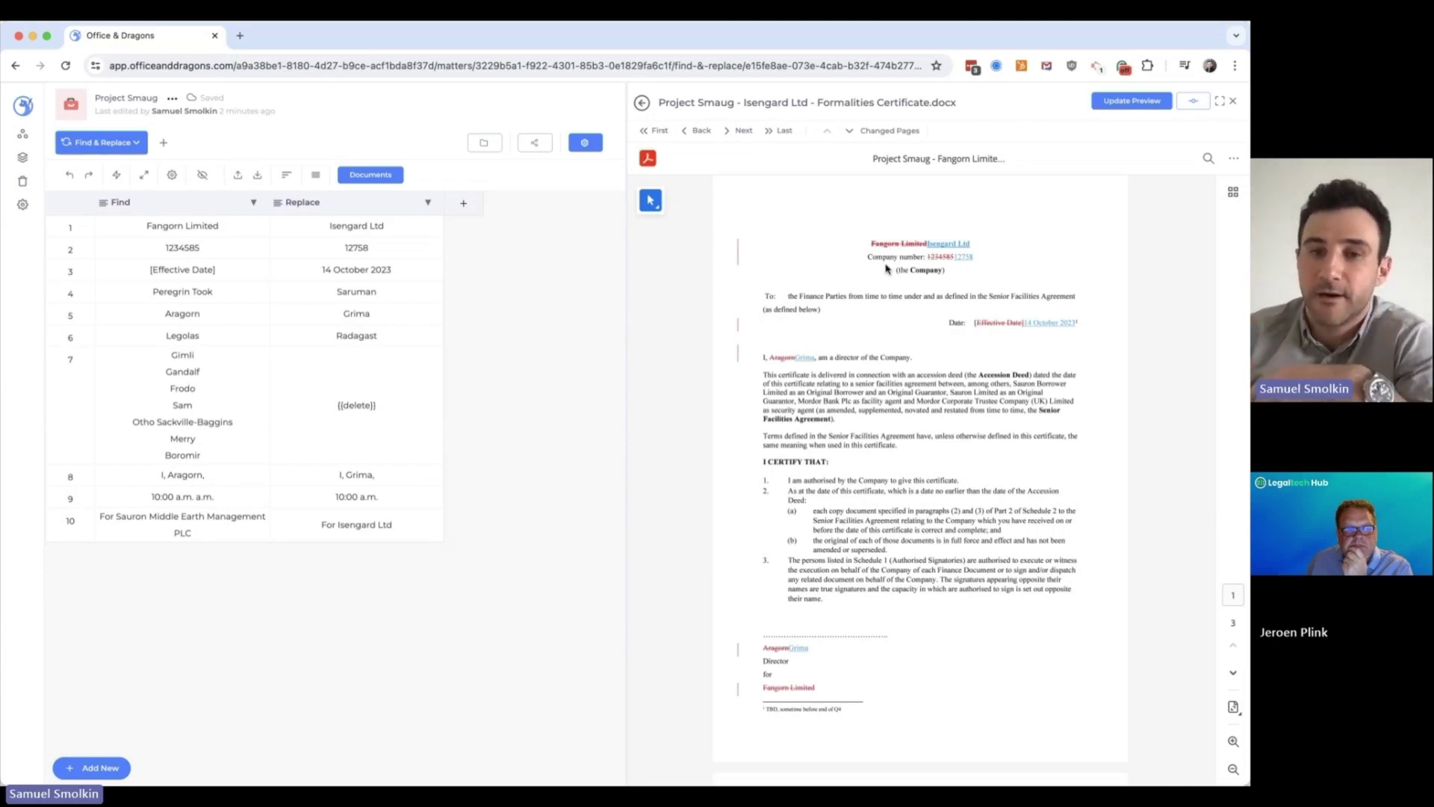
Close the Documents and Preview panel to leave the ten-row Isengard Ltd turnsheet
left_click(644, 105)
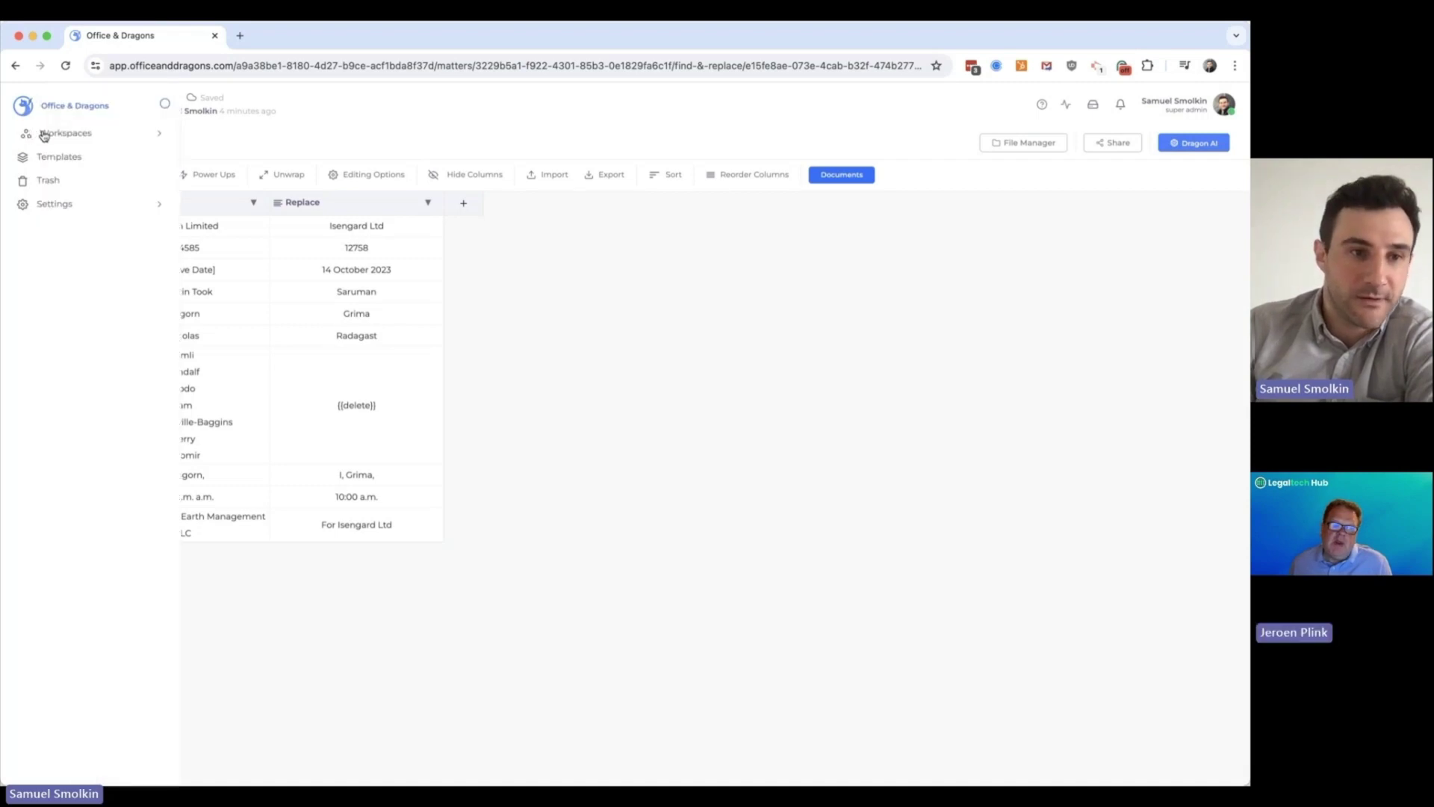
In the Sauron Limited workspace, start a new matter named 'Project Smaug Authorizations'
left_click(60, 133)
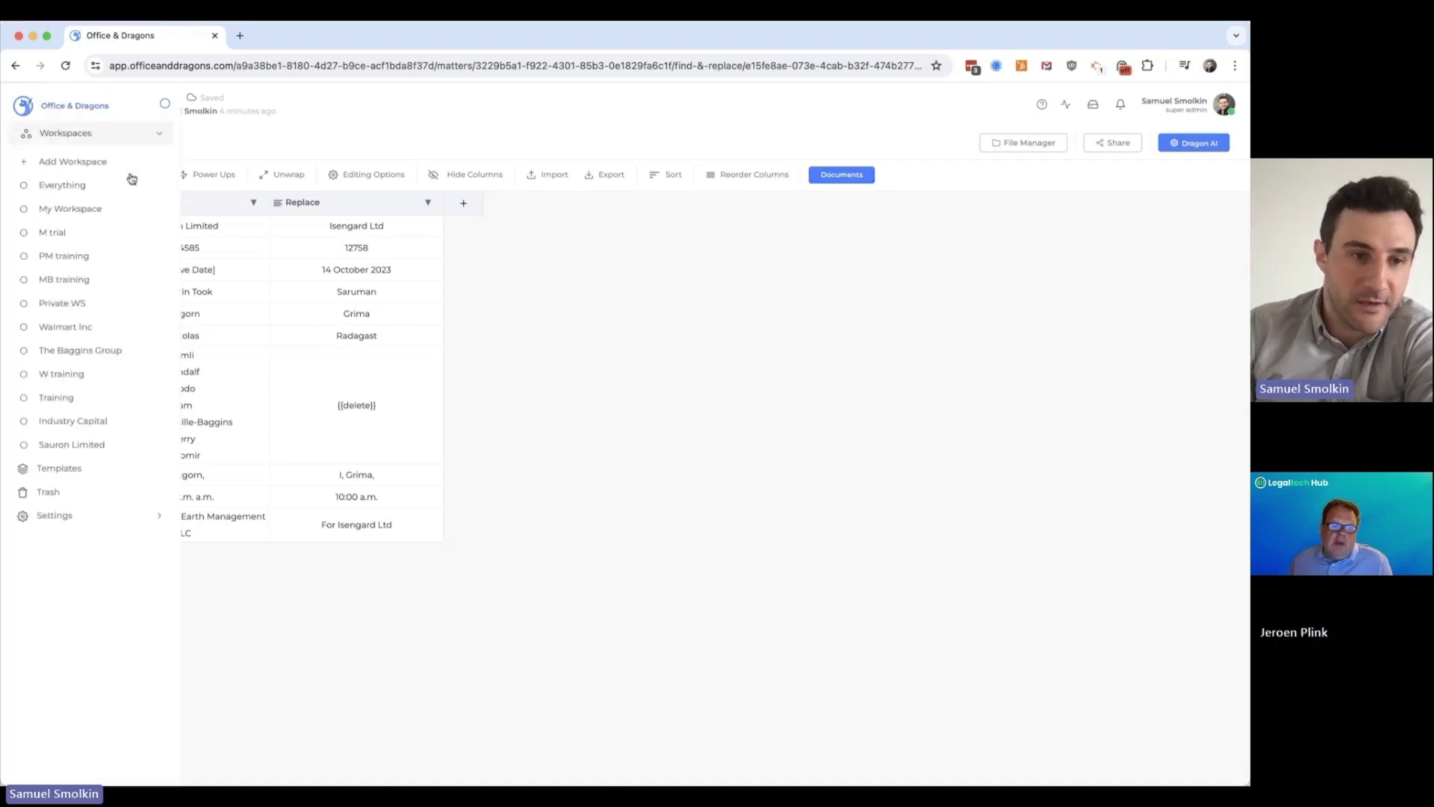
left_click(84, 444)
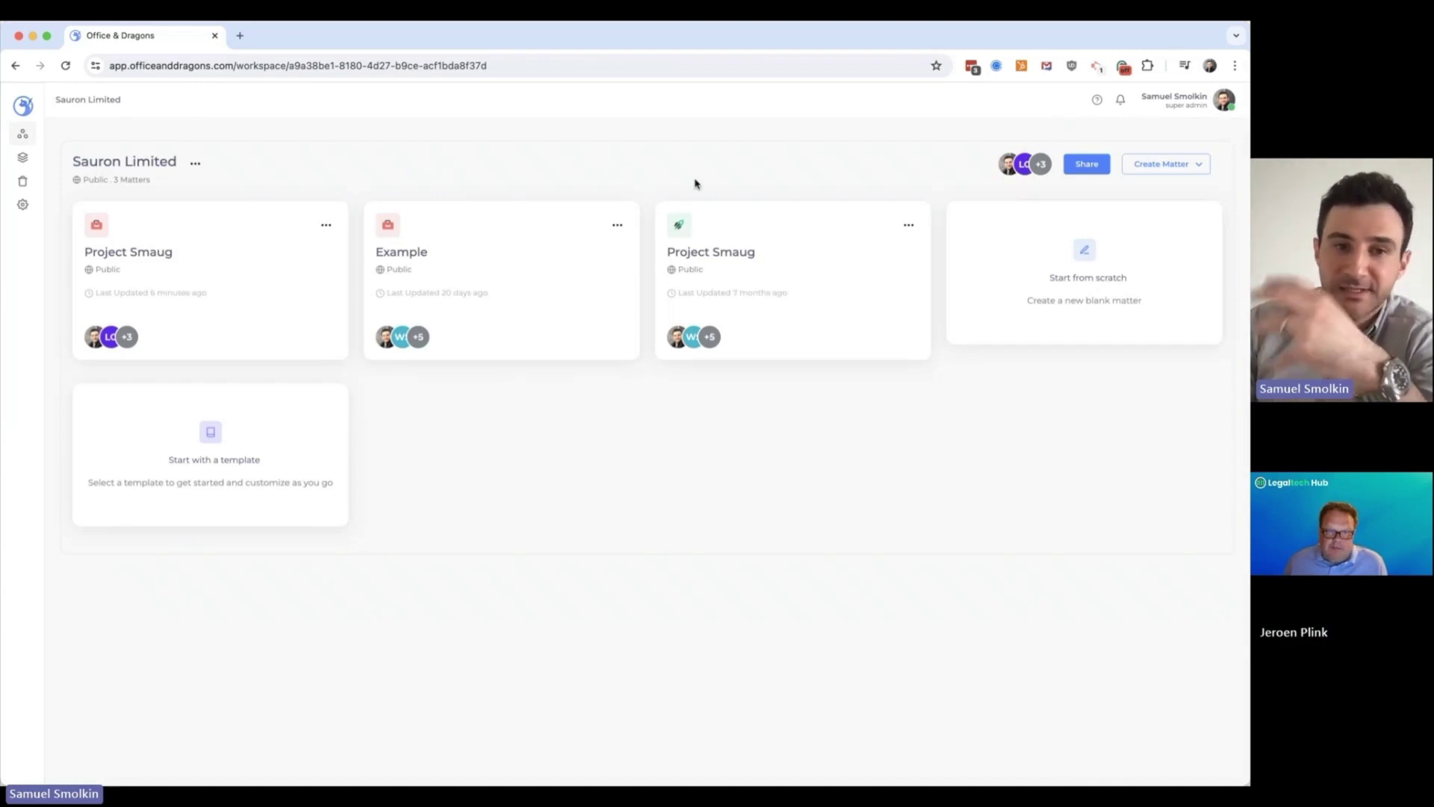
left_click(1025, 294)
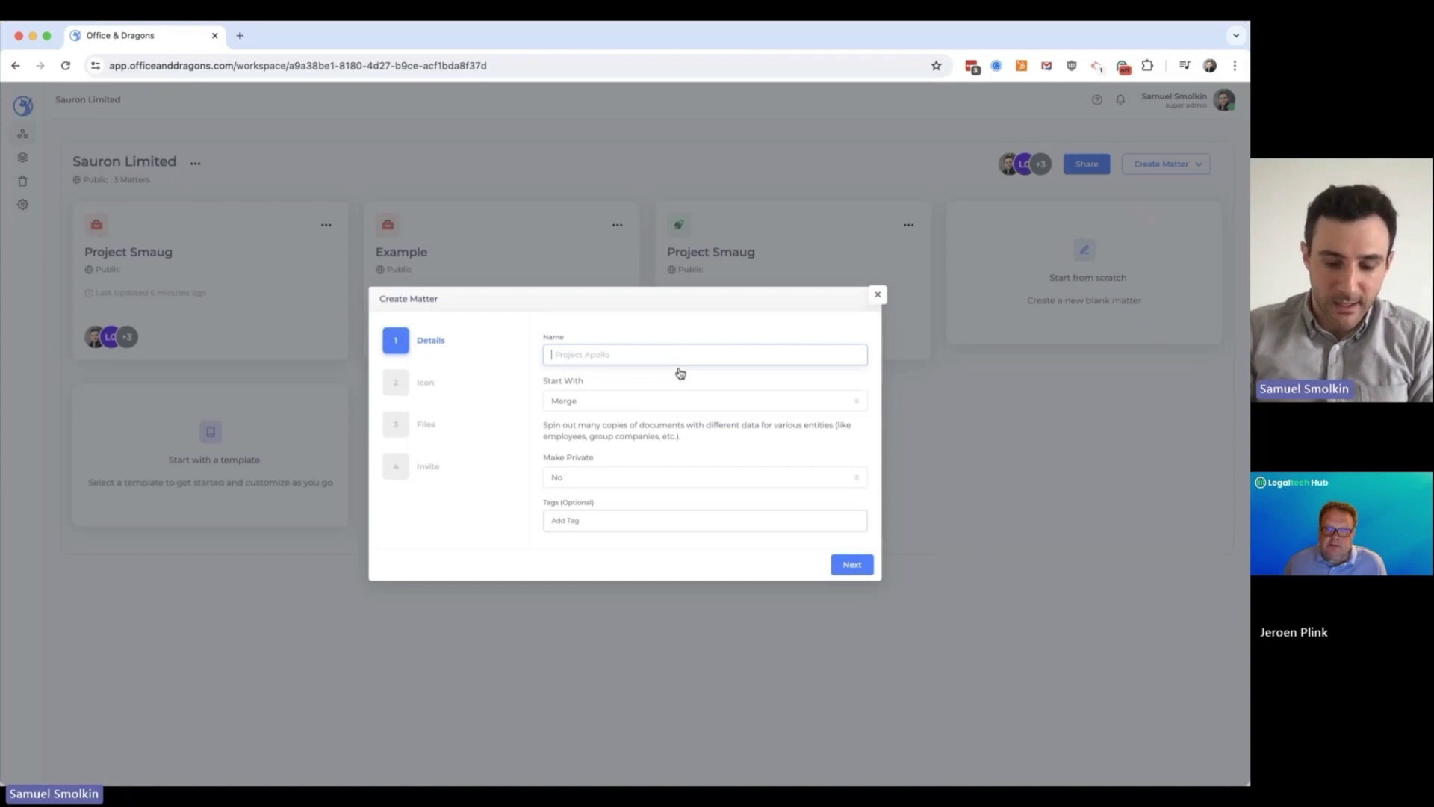
type("Pr")
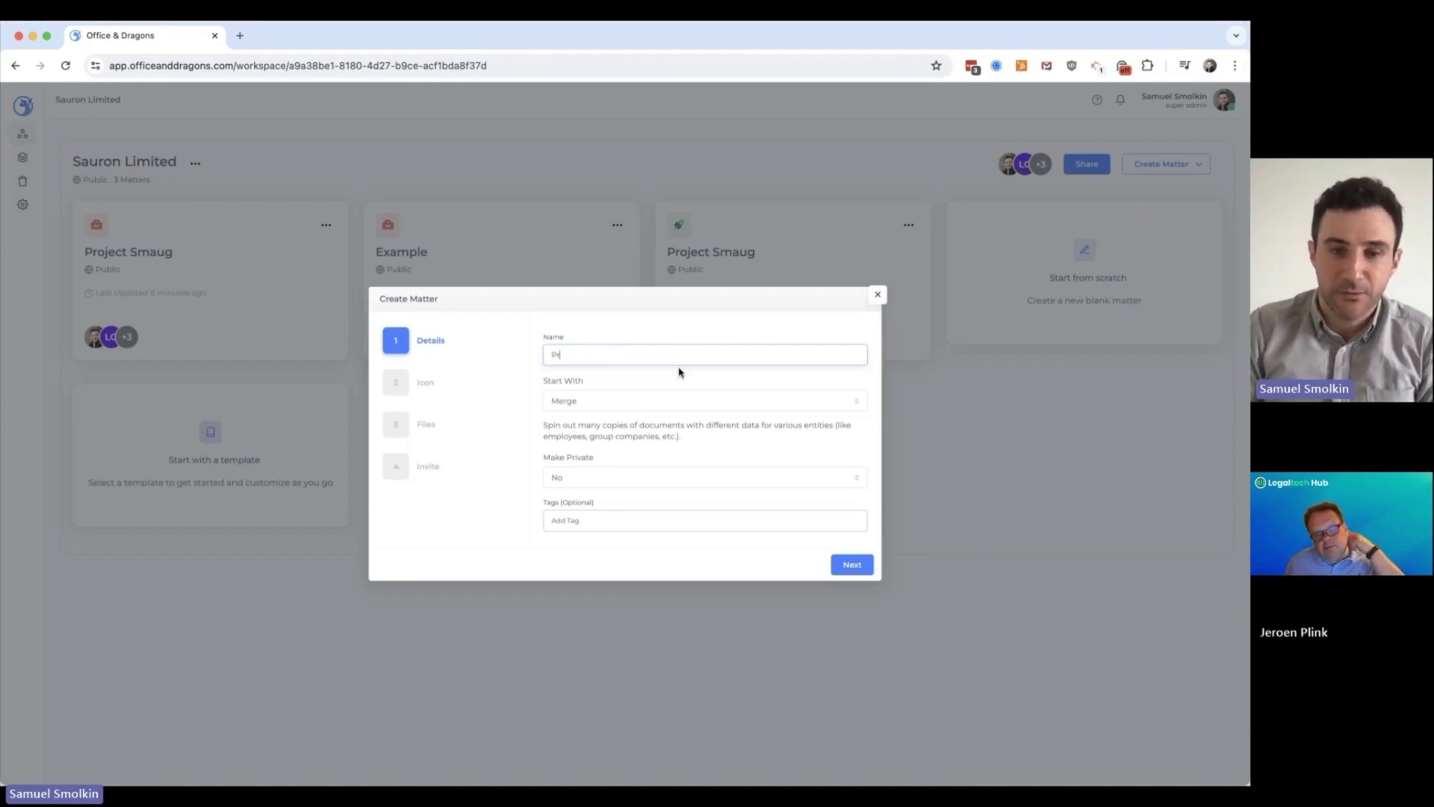
type("oject Smaug Au")
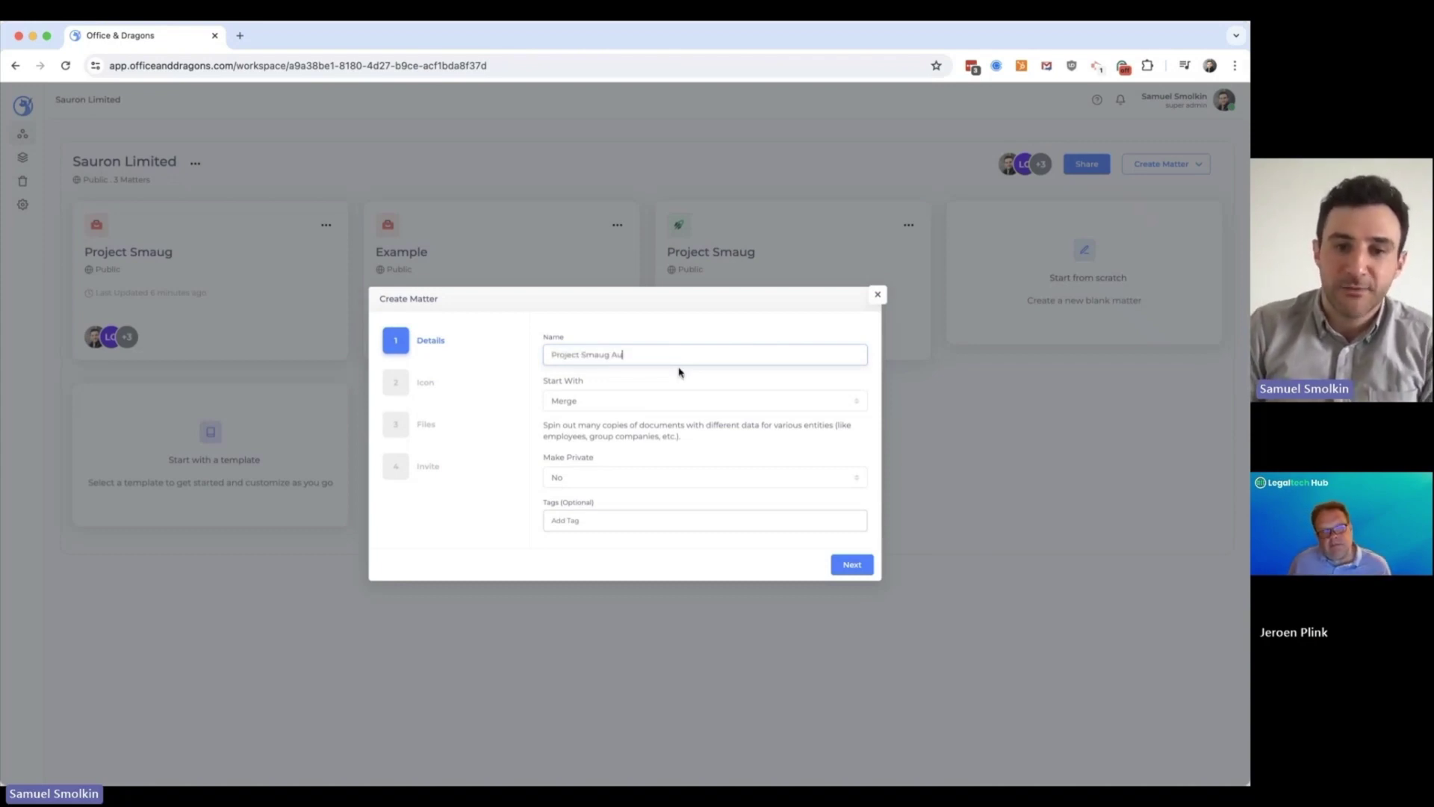
type("thorizations")
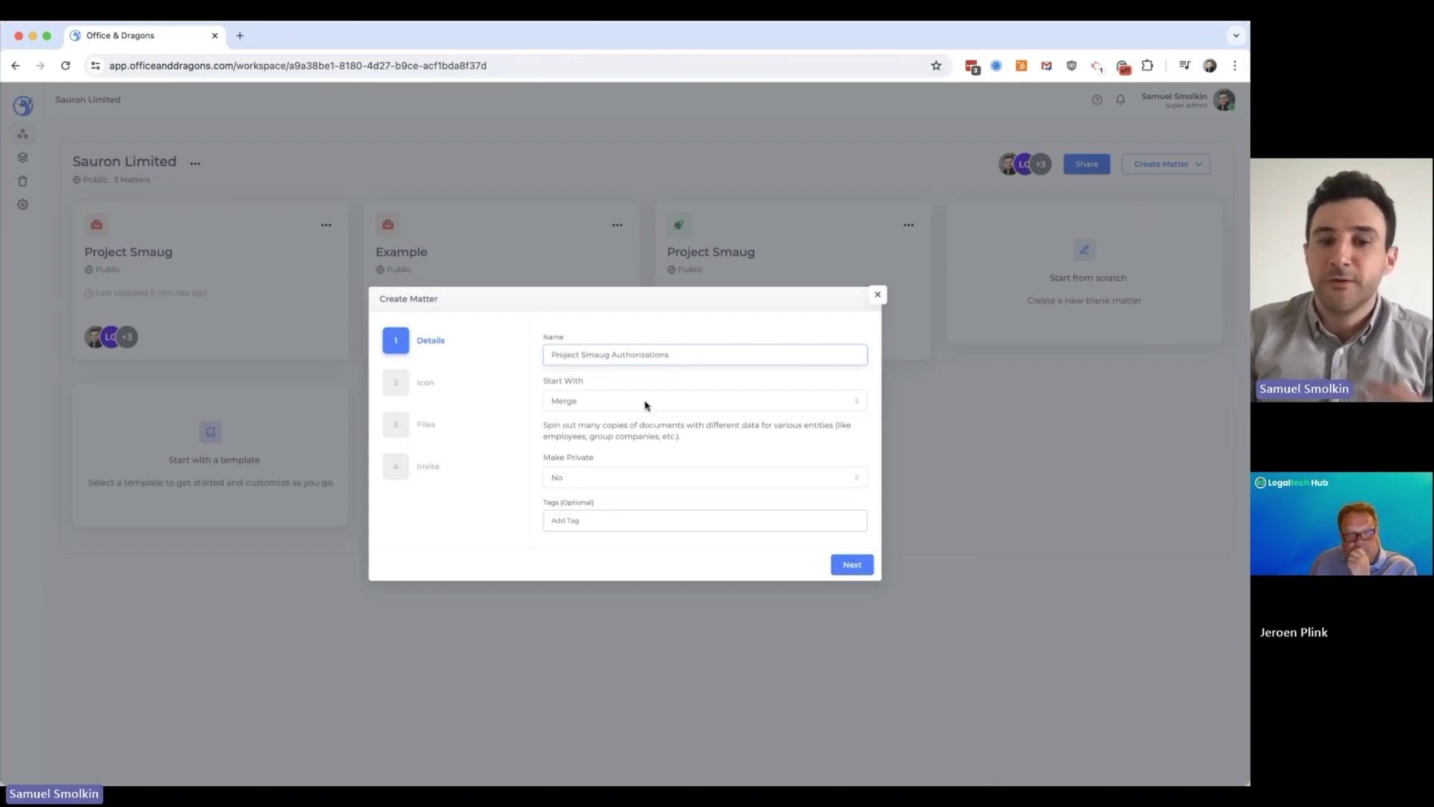
left_click(863, 570)
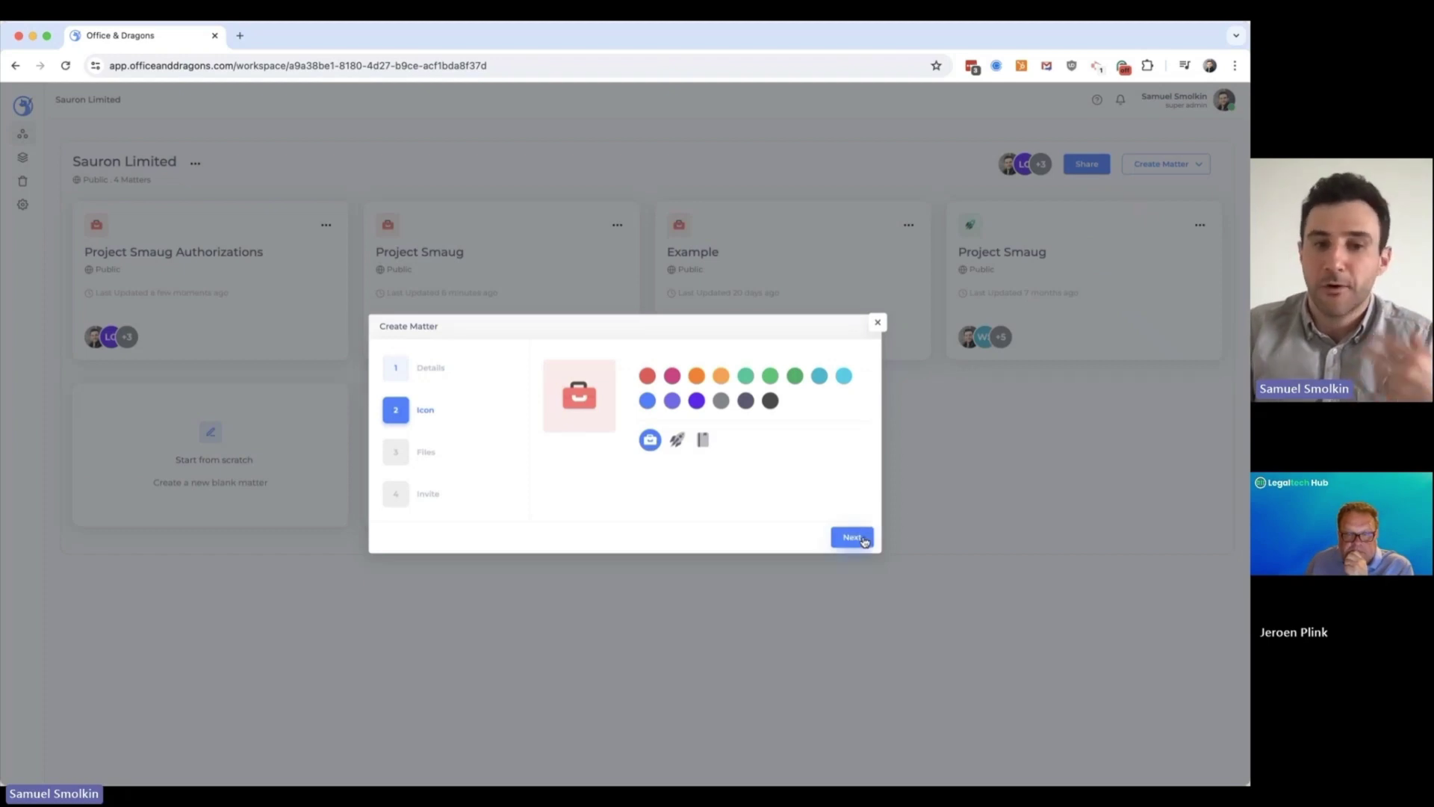
Attach the three Project Smaug .docx templates and finish creating the matter
left_click(864, 539)
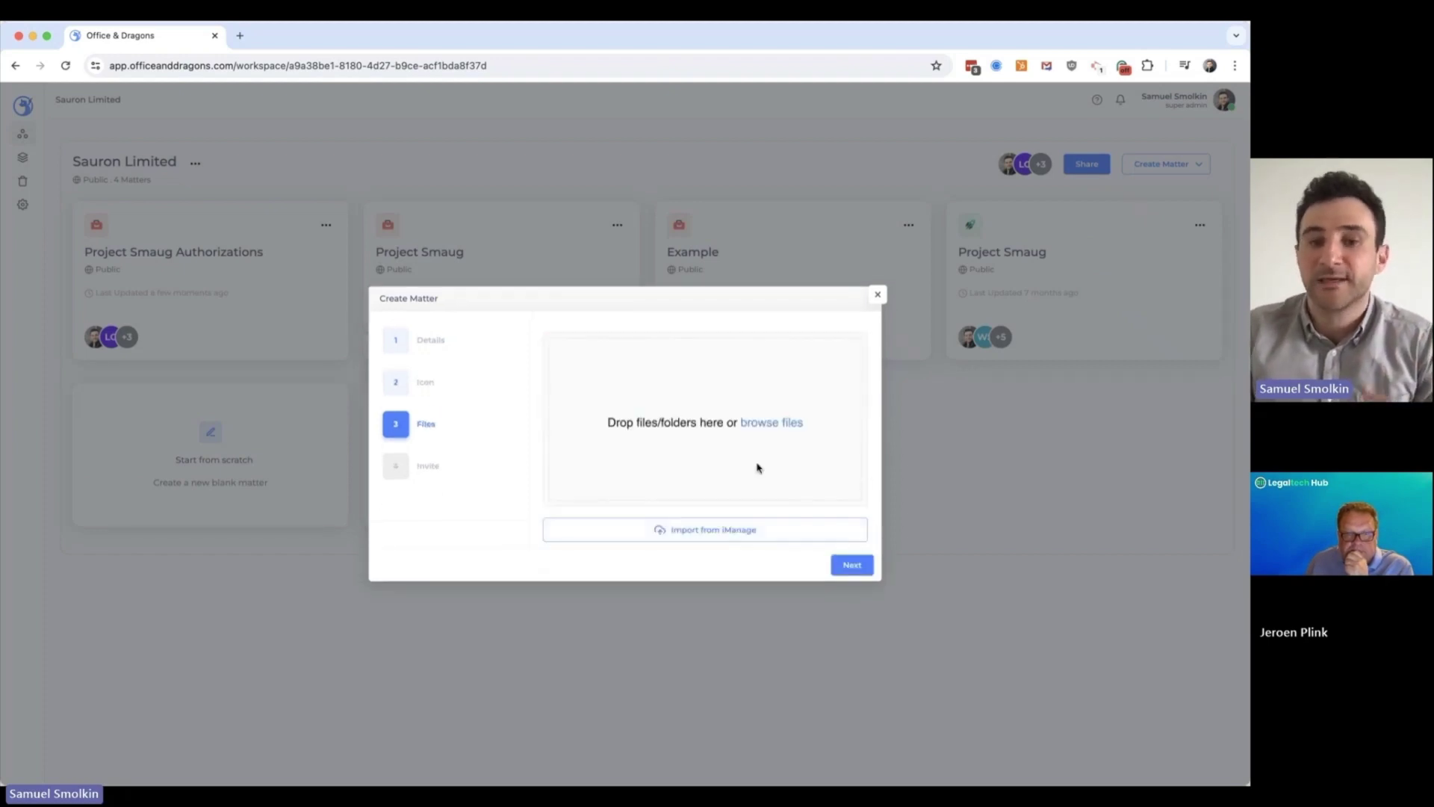
left_click(777, 423)
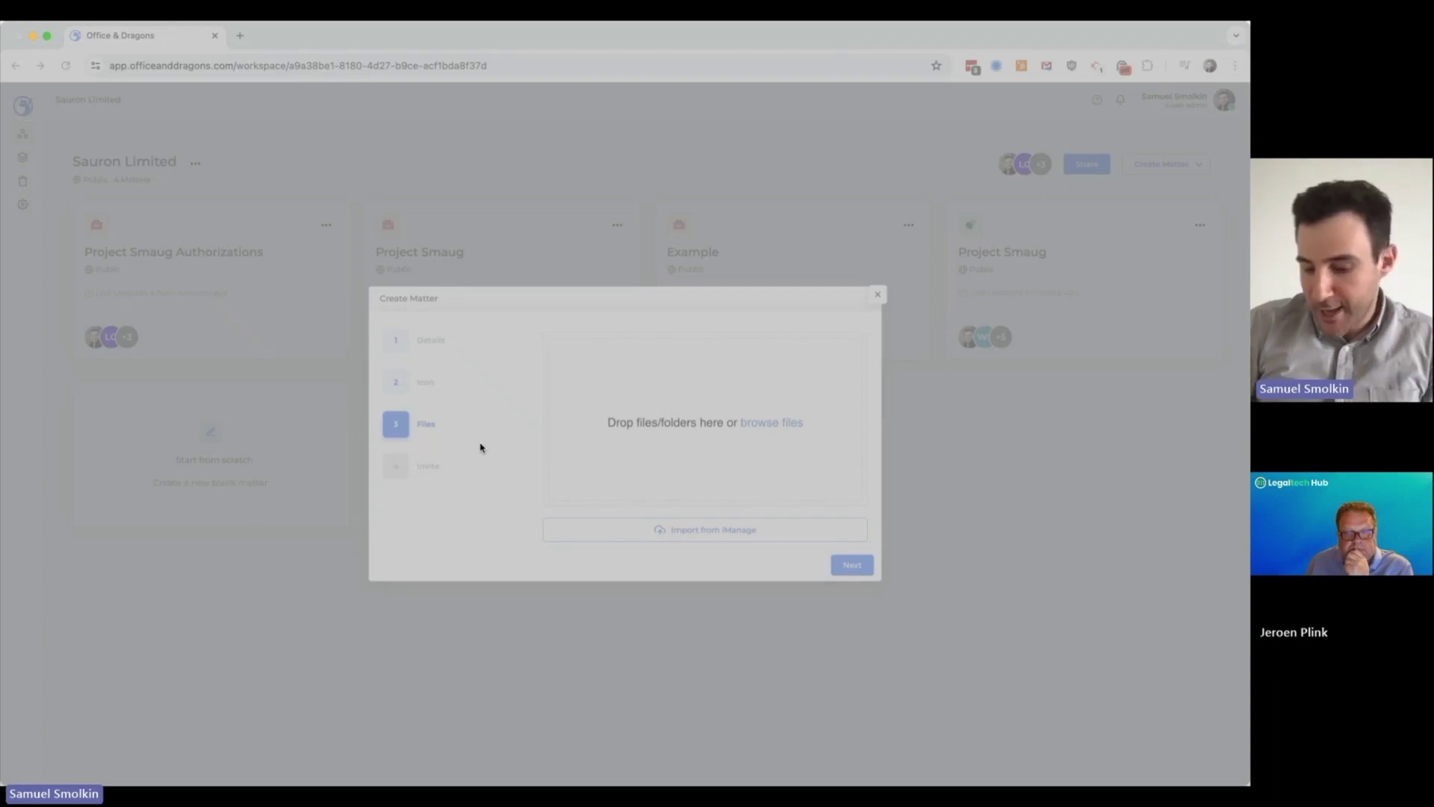
key("Return")
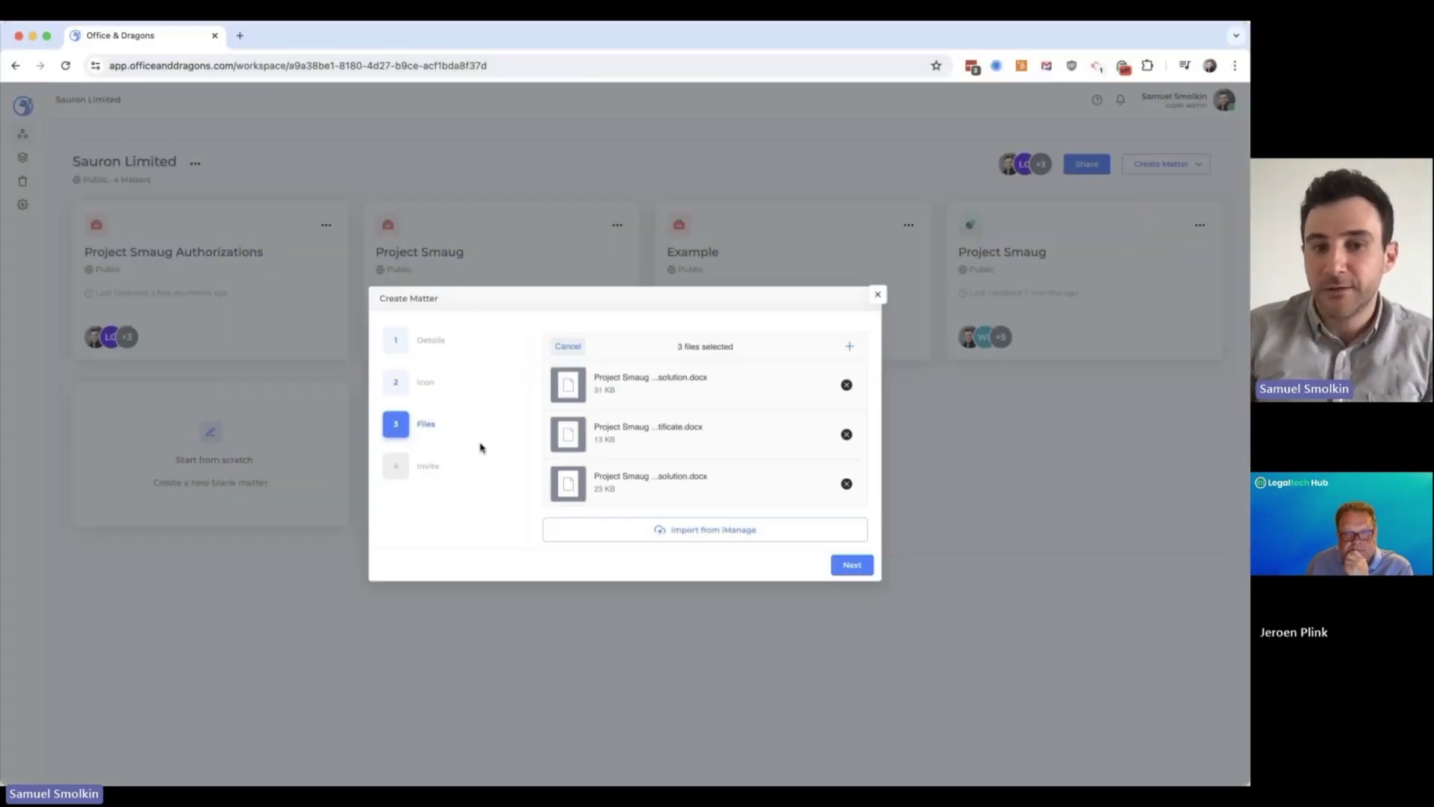
left_click(850, 567)
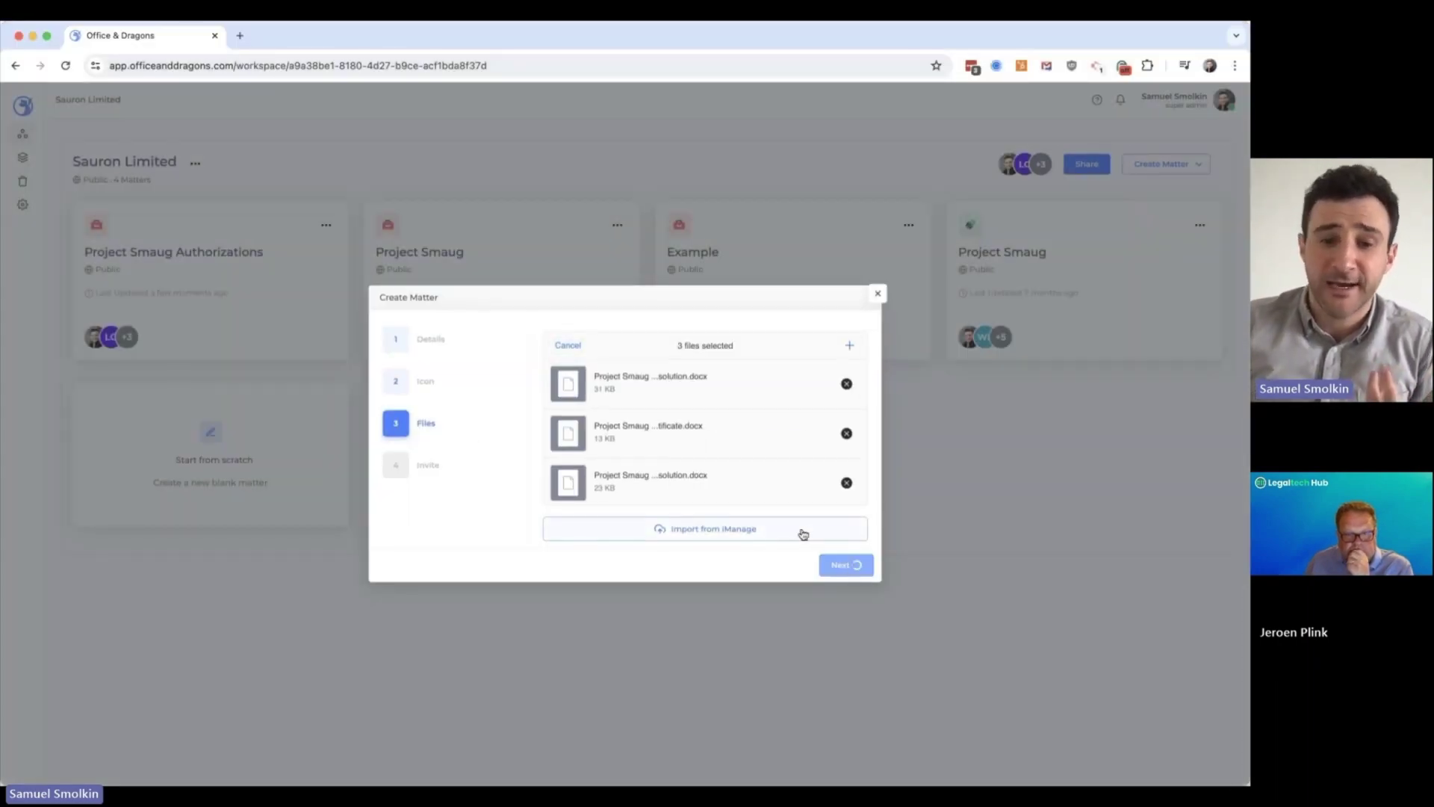
left_click(842, 538)
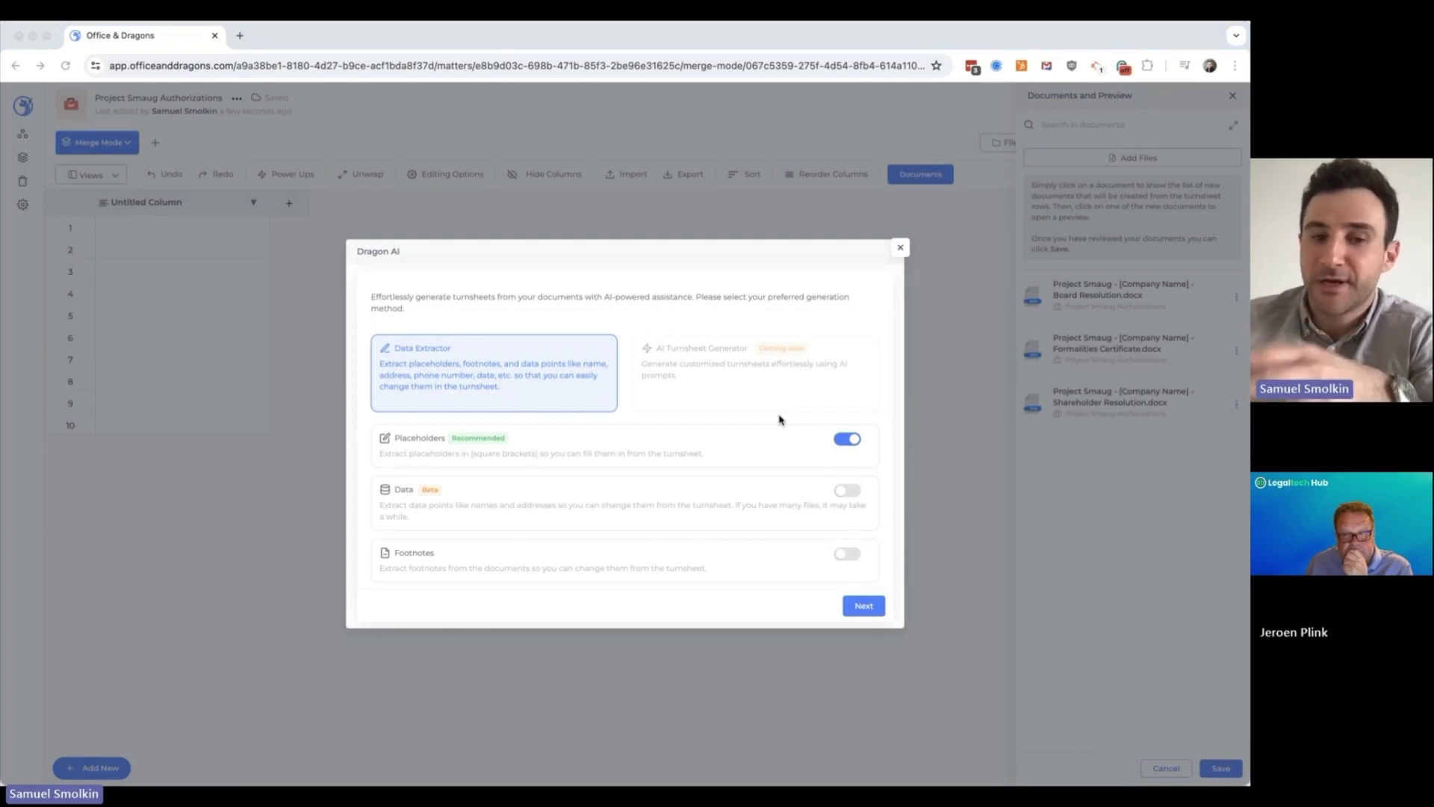
Extract the bracketed placeholders into turnsheet columns such as [Company Number], [Company Name] and [Effective Date]
left_click(864, 606)
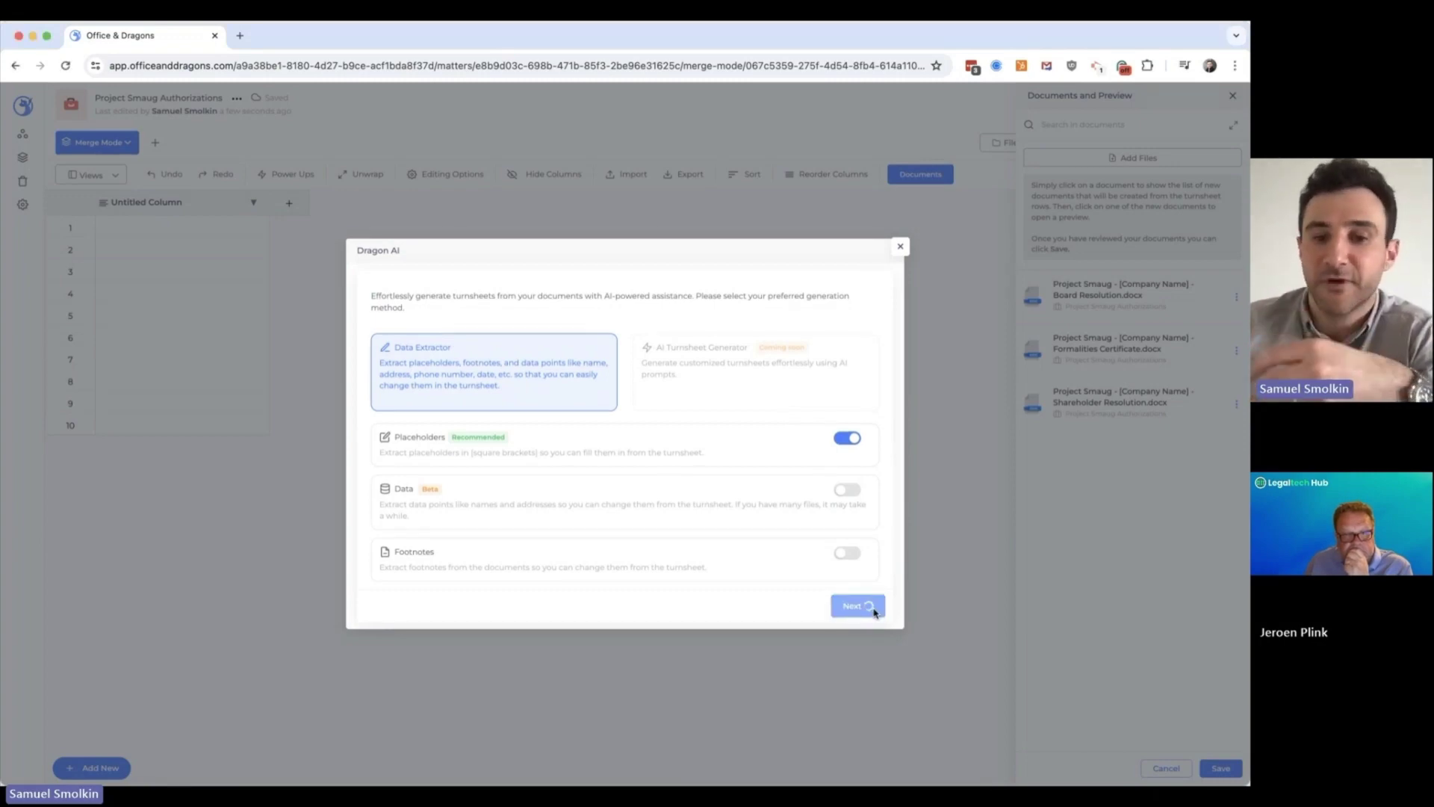
scroll(650, 538, "down", 10)
left_click(861, 711)
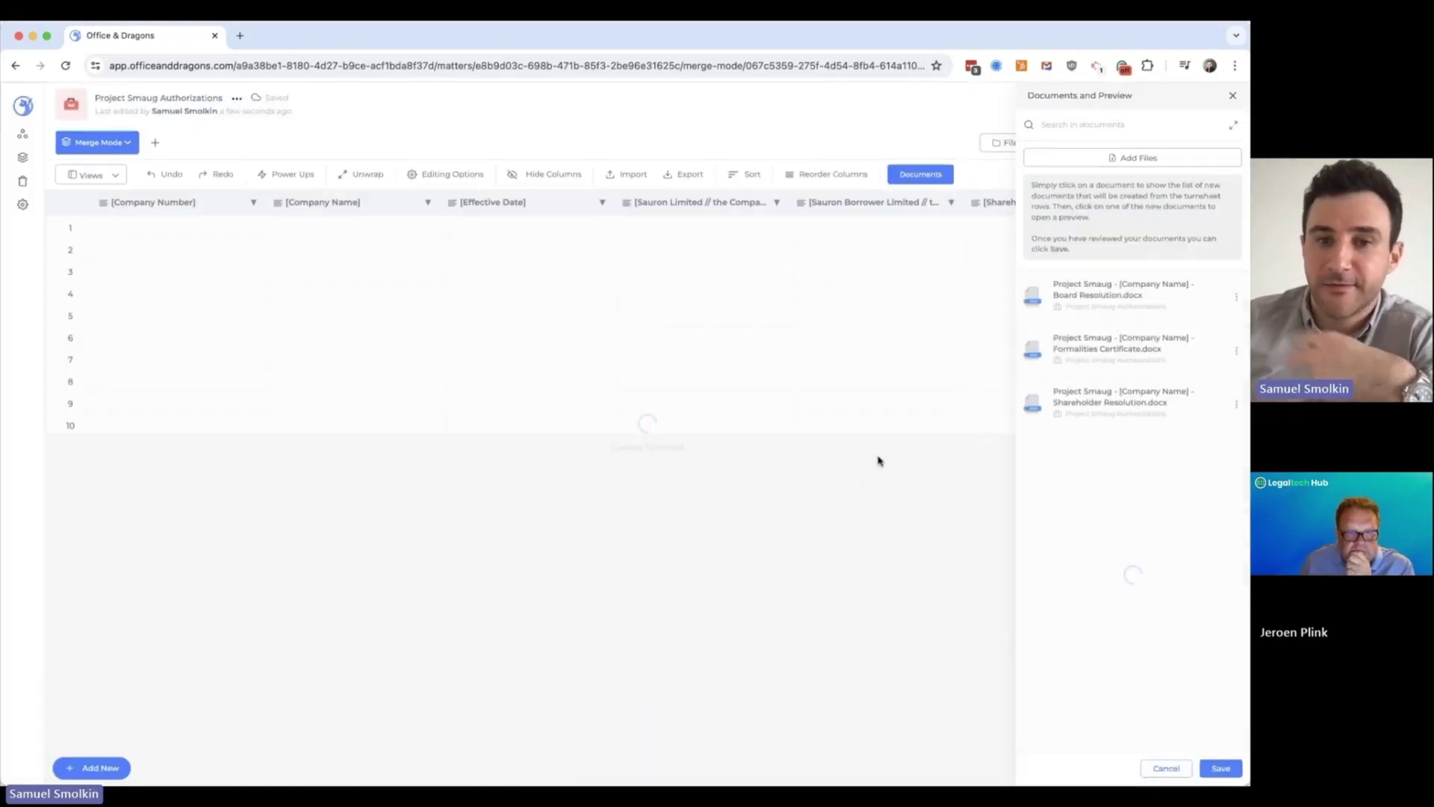
Paste the 16 company numbers and names into the turnsheet, starting at the first [Company Number] cell
left_click(195, 233)
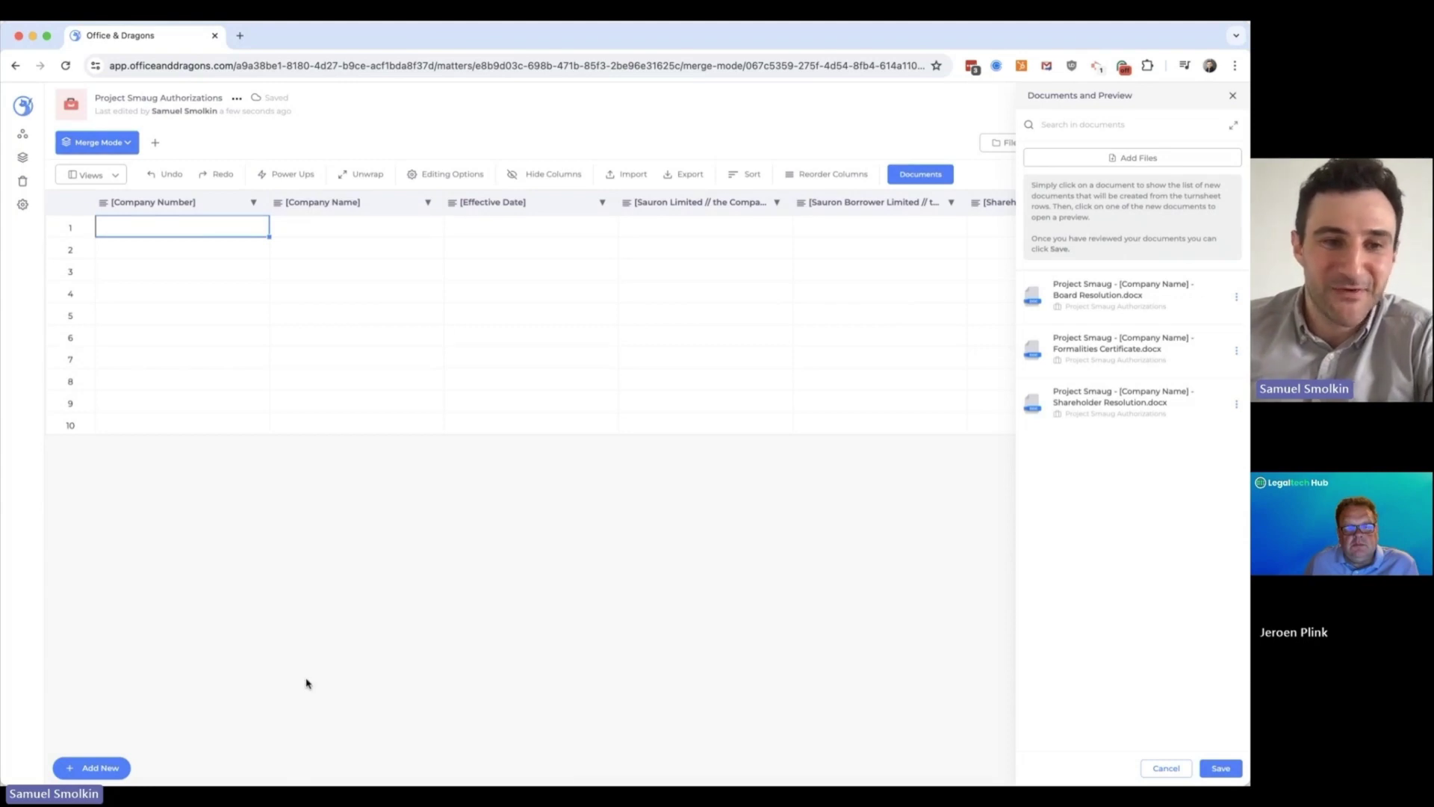
type("1234567\tThe Sauron Weaponry Group Limited 1234569\tThe Sauron Weaponry Group Overseas Holdings Limited 1234571\tThe Sauron Weaponry Group Services Limited 1234573\tUruk Hai Minions LLP 1234575\tSauron Mordor Limited 1234577\tSauron Mordor II Limited 1234579\tSauron (Middle Earth) Limited 1234581\tOsgiliath I Limited 1234583\tRohan II Limited 1234585\tFangorn Limited 1234587\tMinas Tirith Limited 1234589\tHelm's Deep Limited 1234591\tMoria Mining Limited 1234593\tMoria Mining IV Limited 1234595\tGorgoroth Services Limited 1234597\tNew Mordor Limited")
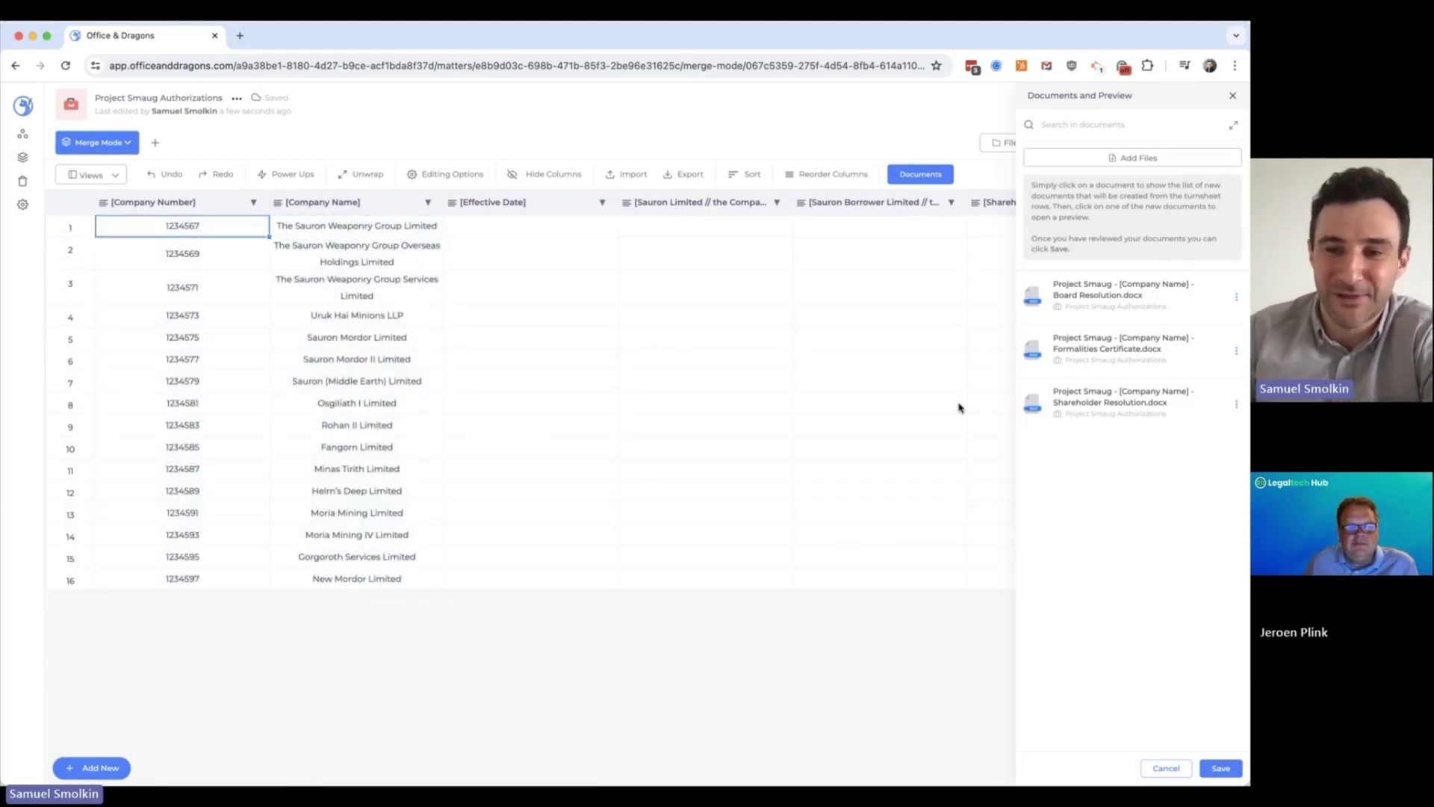
Preview the row 1 Board Resolution for The Sauron Weaponry Group Limited
left_click(1096, 306)
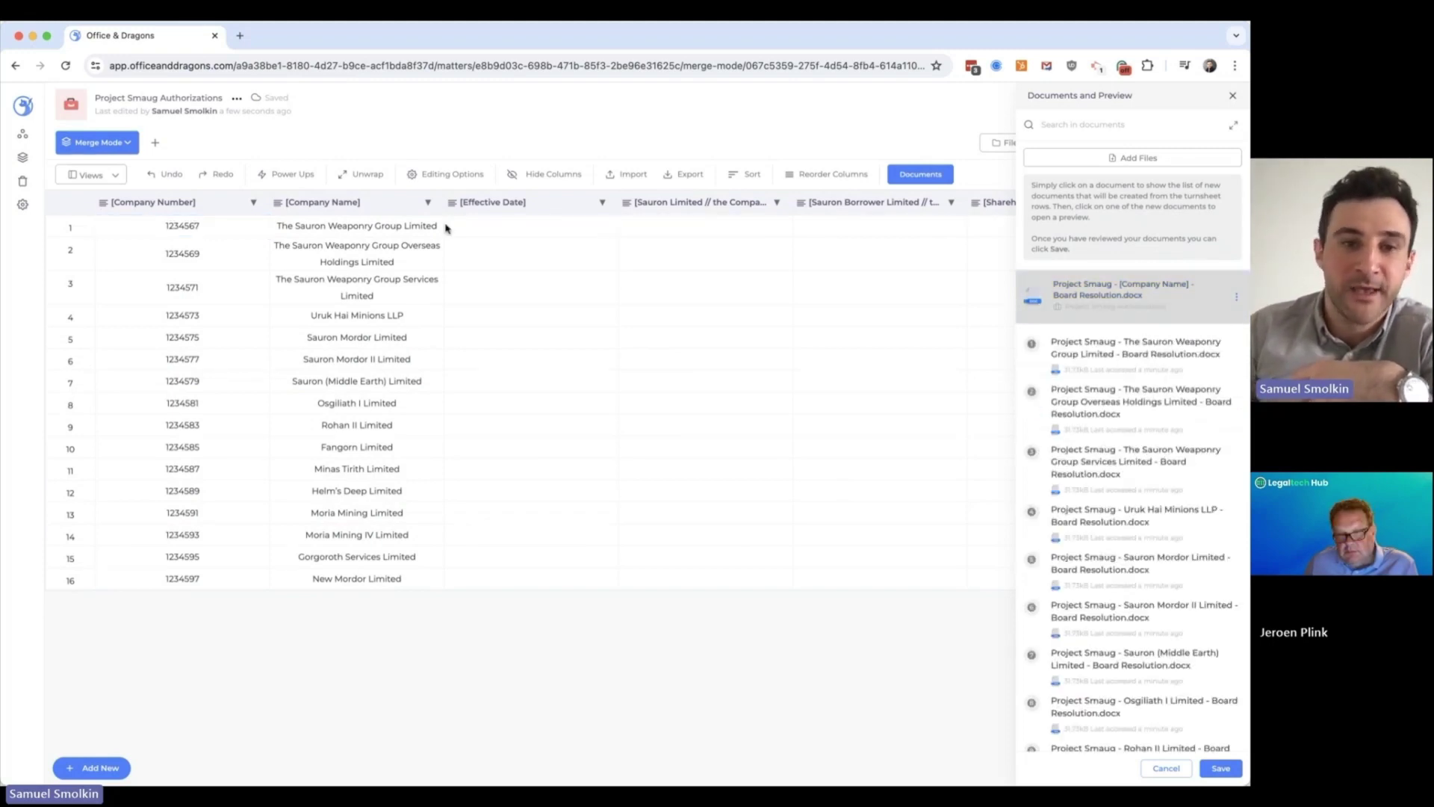
left_click(1109, 357)
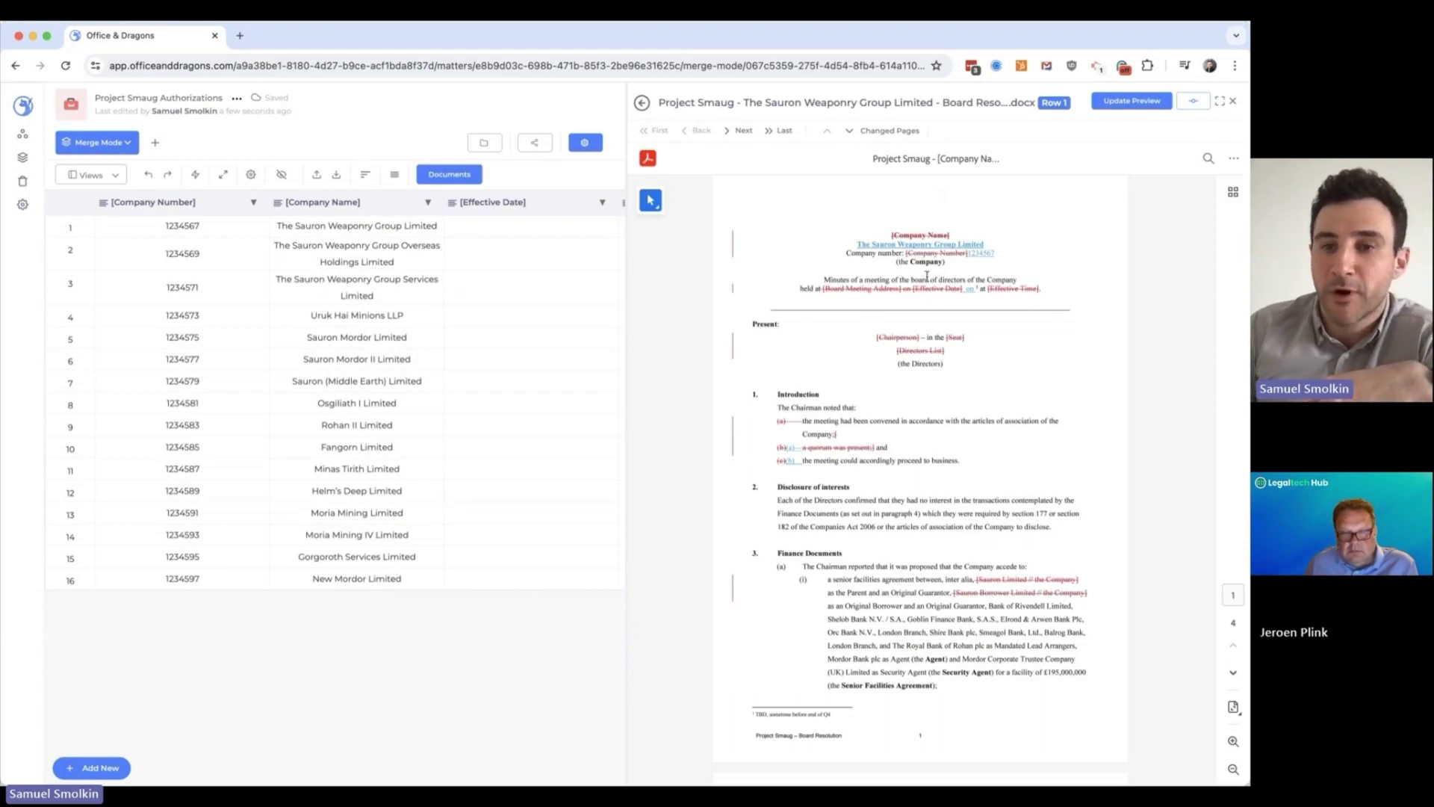
scroll(926, 276, "up", 2)
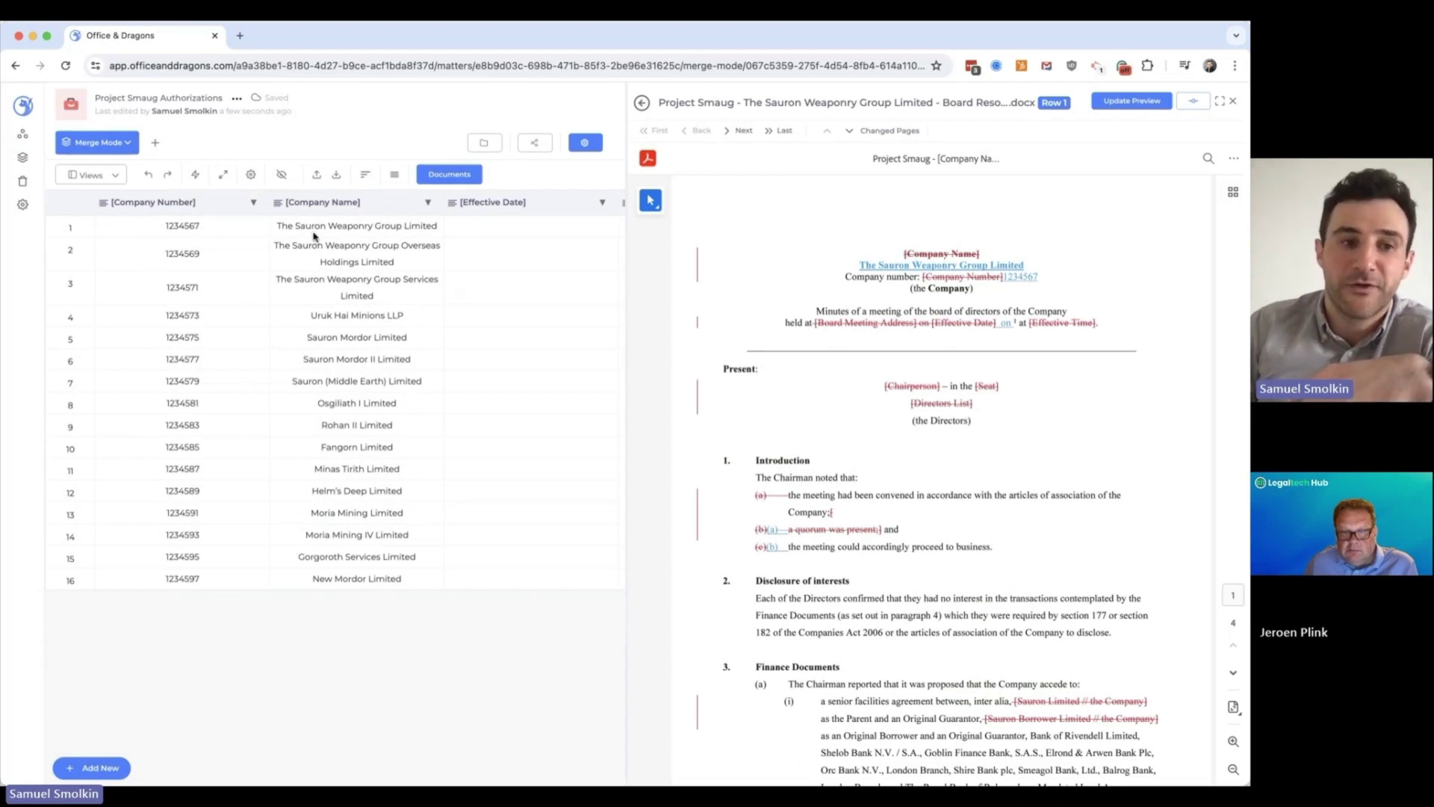
Glance at the next company's resolution, then return to row 1 and scroll through its redlines
left_click(751, 131)
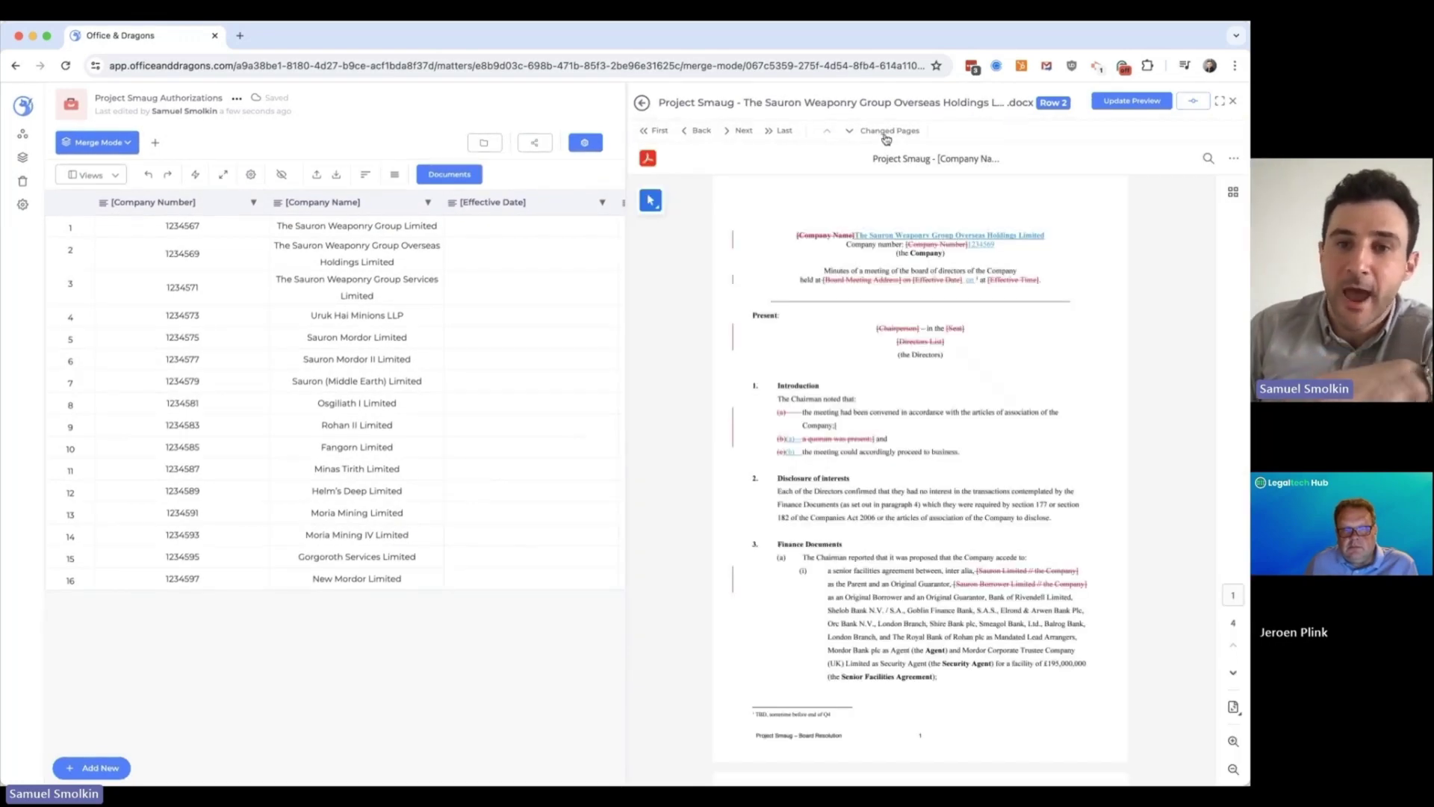
left_click(689, 139)
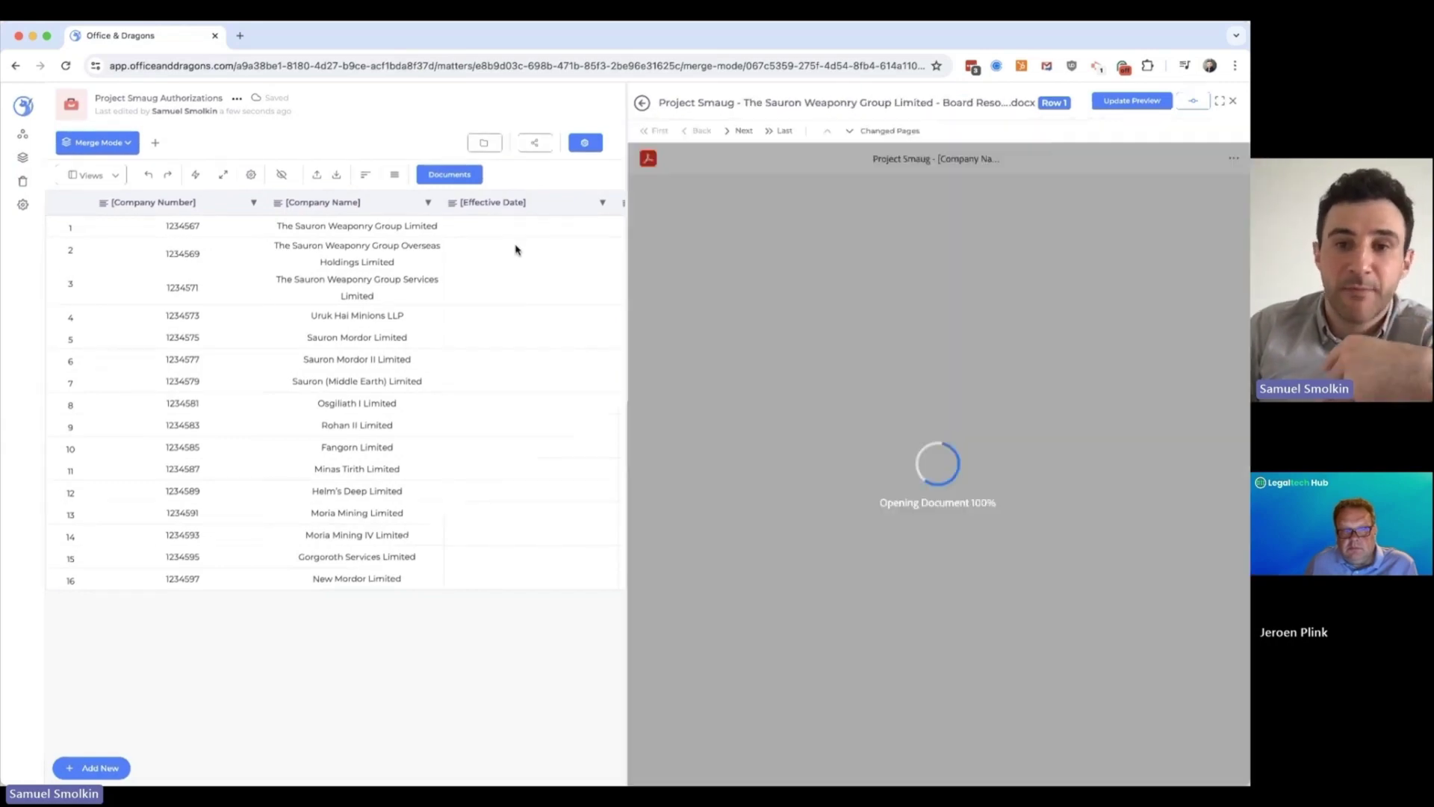
scroll(499, 267, "right", 1)
scroll(499, 267, "right", 1)
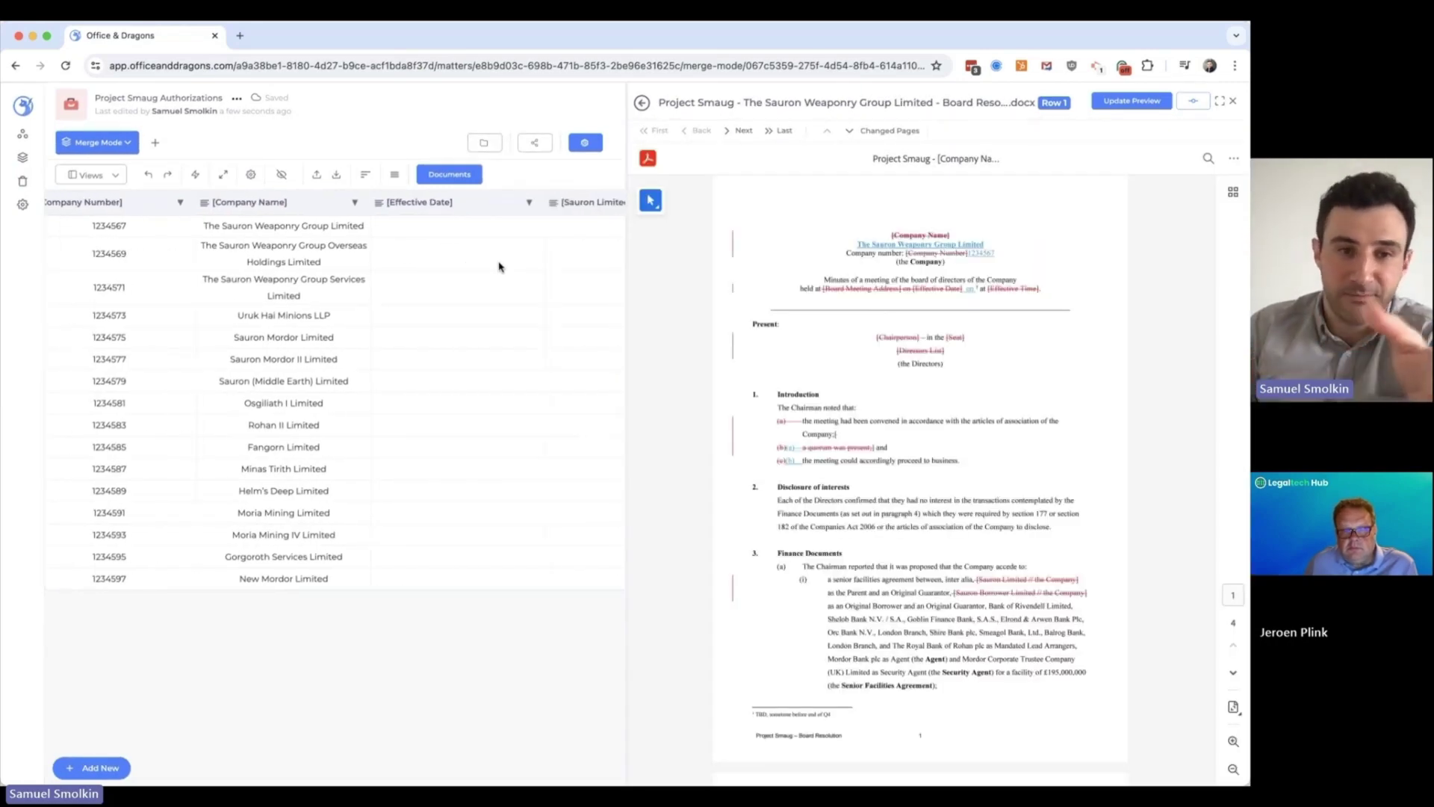
scroll(479, 266, "right", 4)
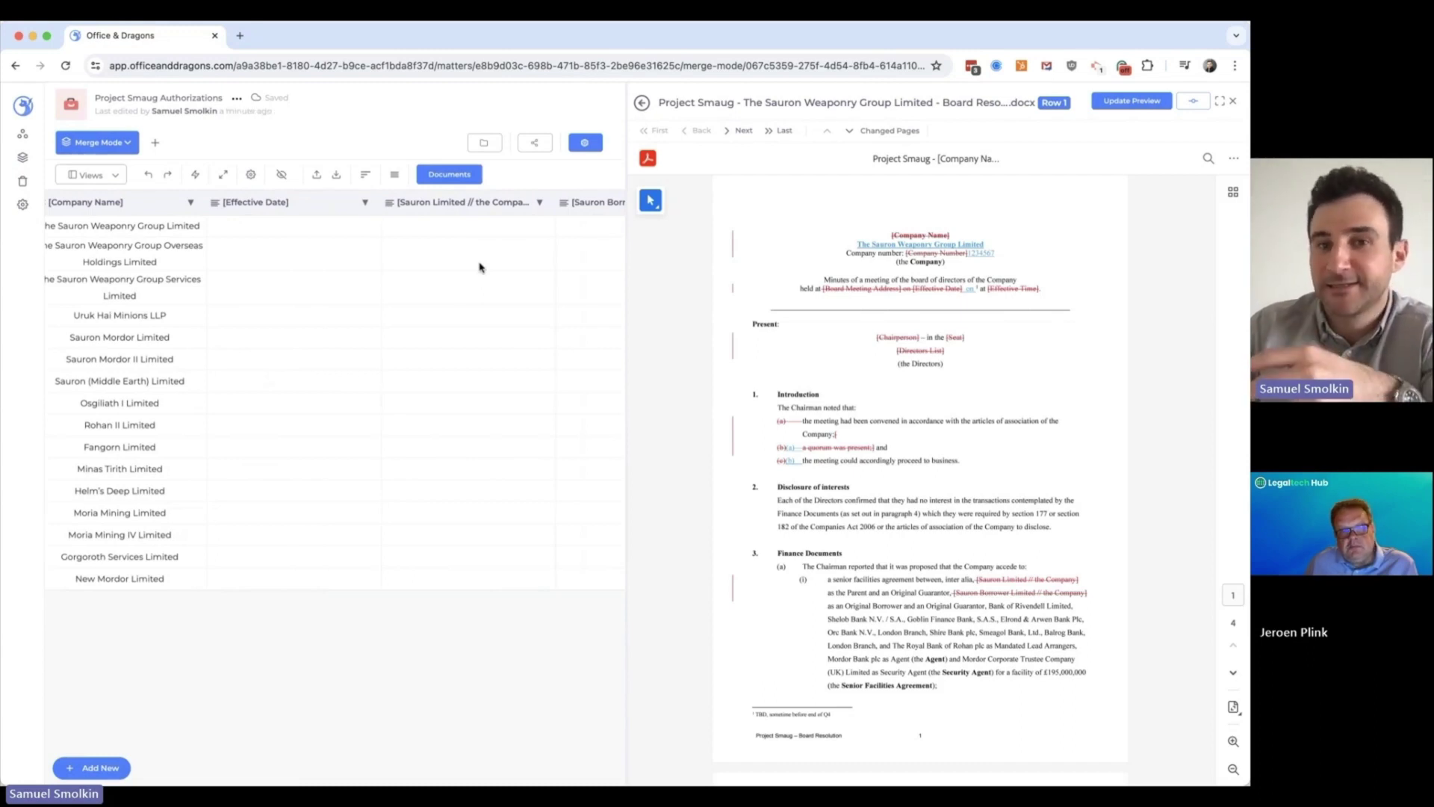
scroll(930, 284, "down", 5)
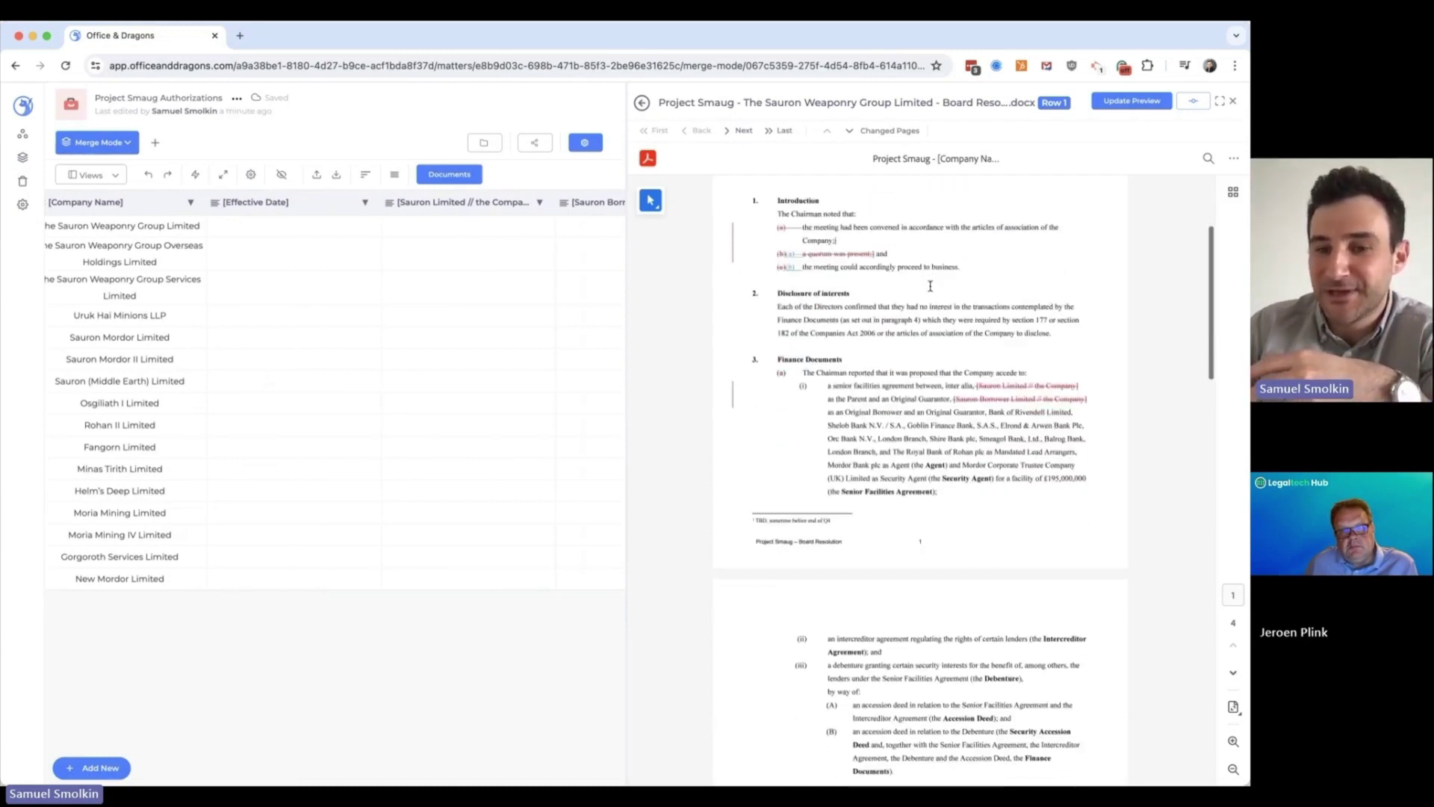
scroll(930, 290, "down", 5)
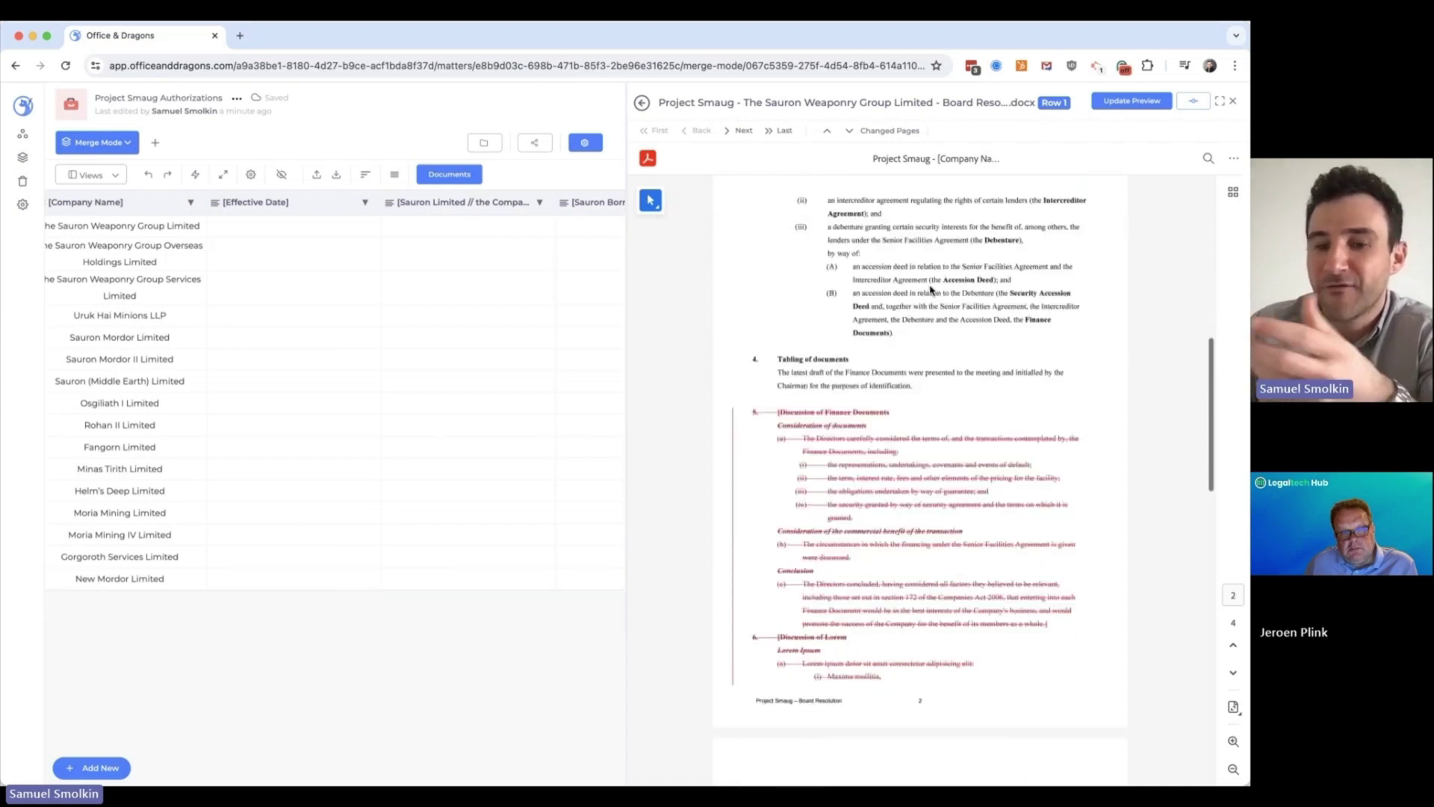
scroll(930, 290, "down", 1)
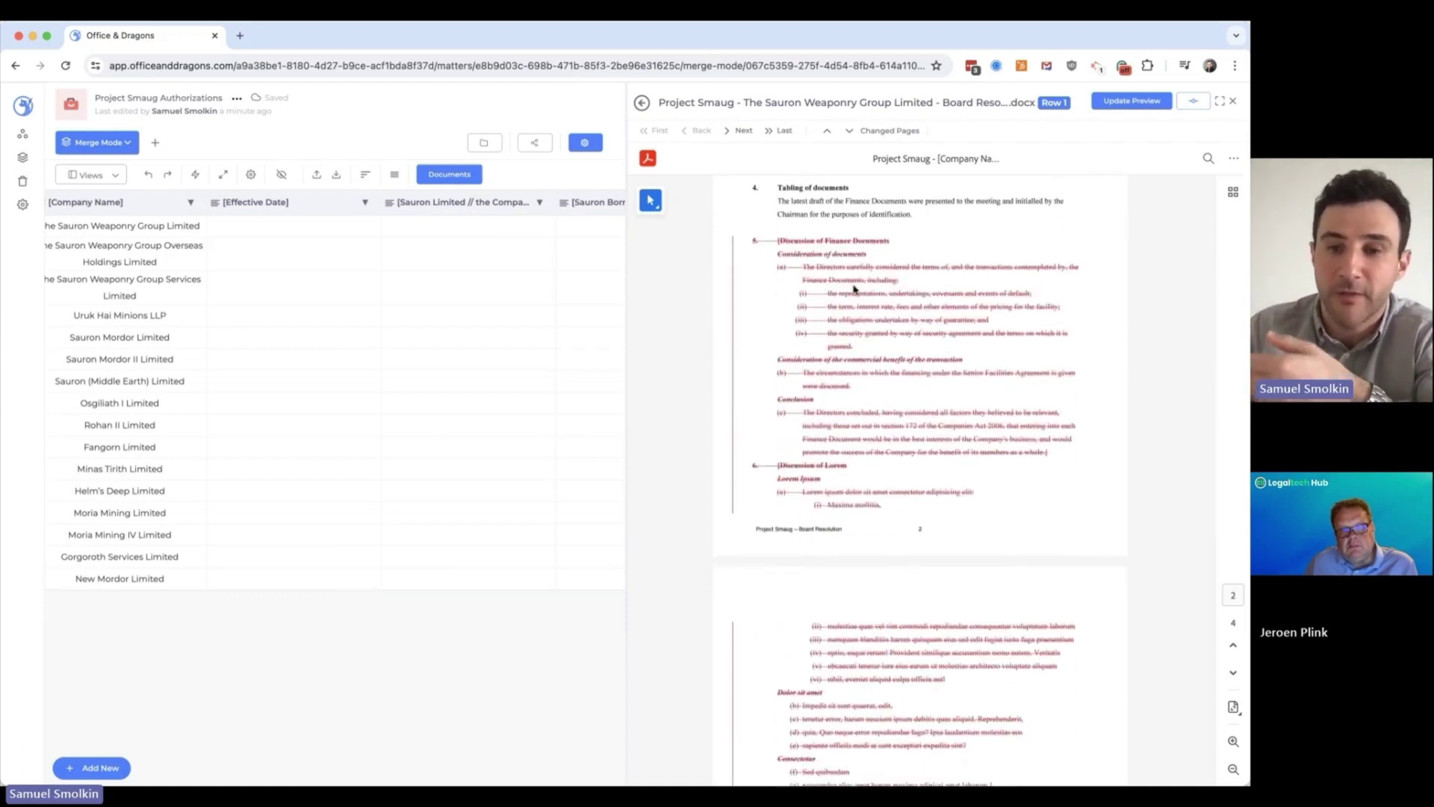
Review the row 1 preview's struck-out Finance Documents and Lorem discussion clauses
scroll(402, 418, "right", 5)
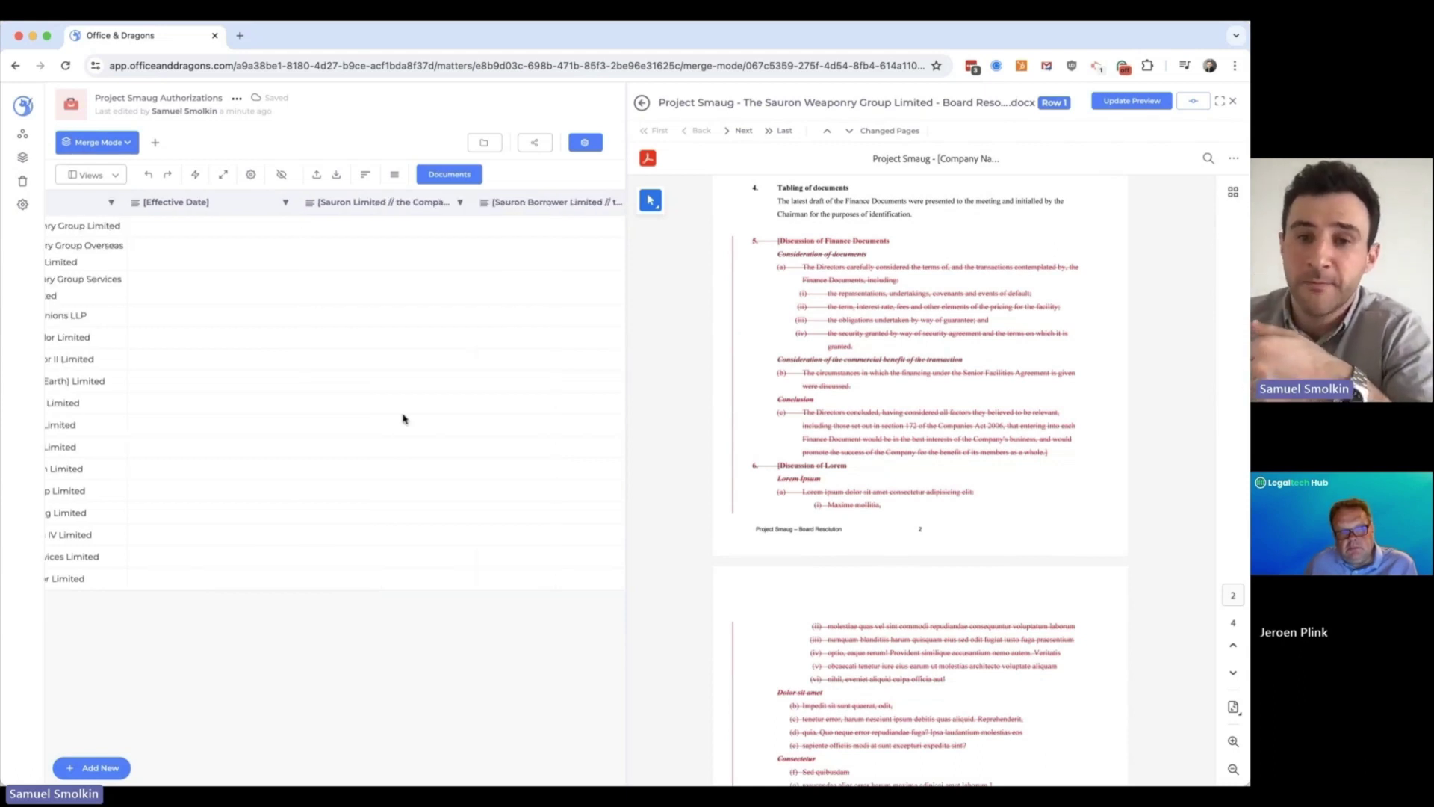
scroll(402, 419, "right", 8)
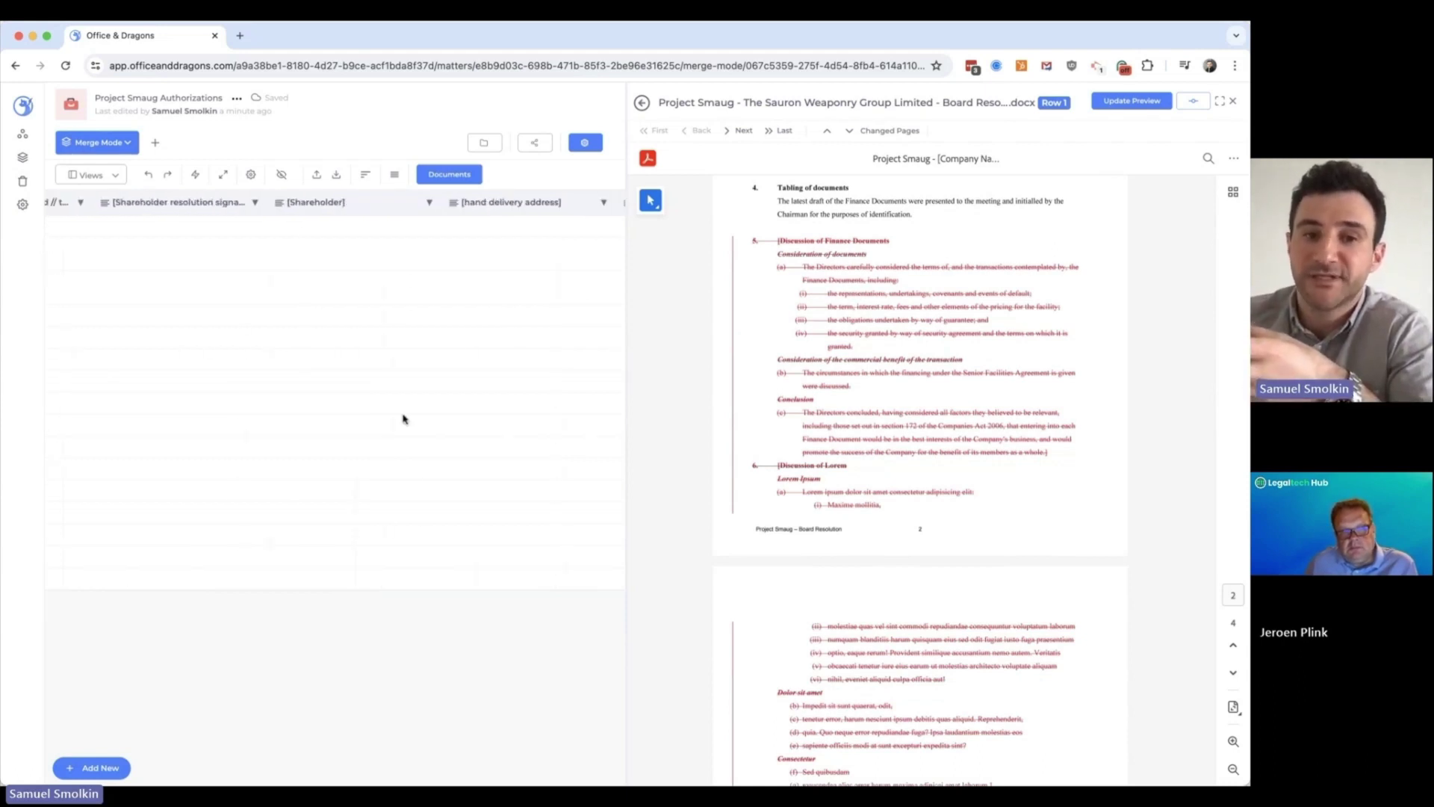
scroll(402, 419, "right", 2)
scroll(825, 320, "up", 5)
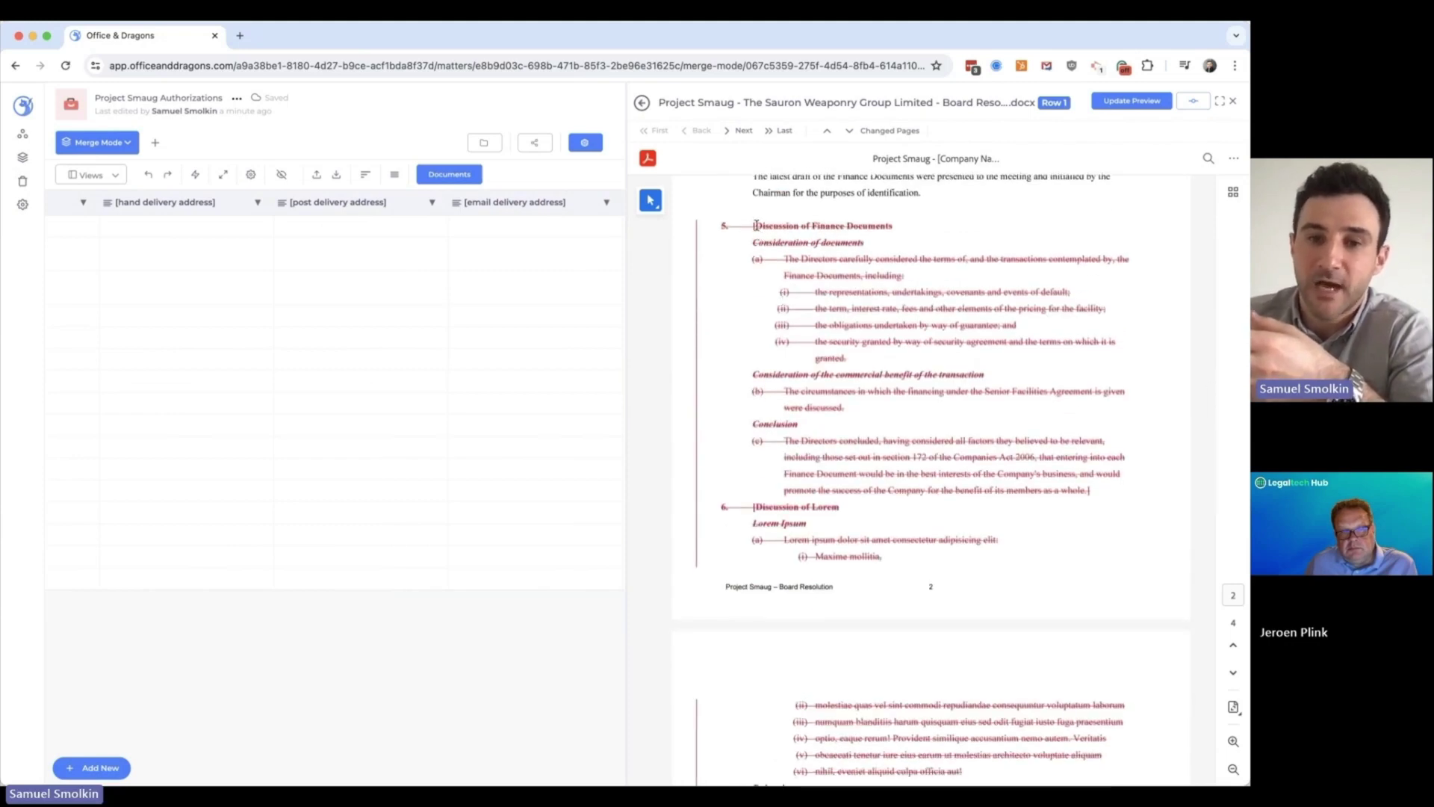
scroll(832, 305, "down", 3)
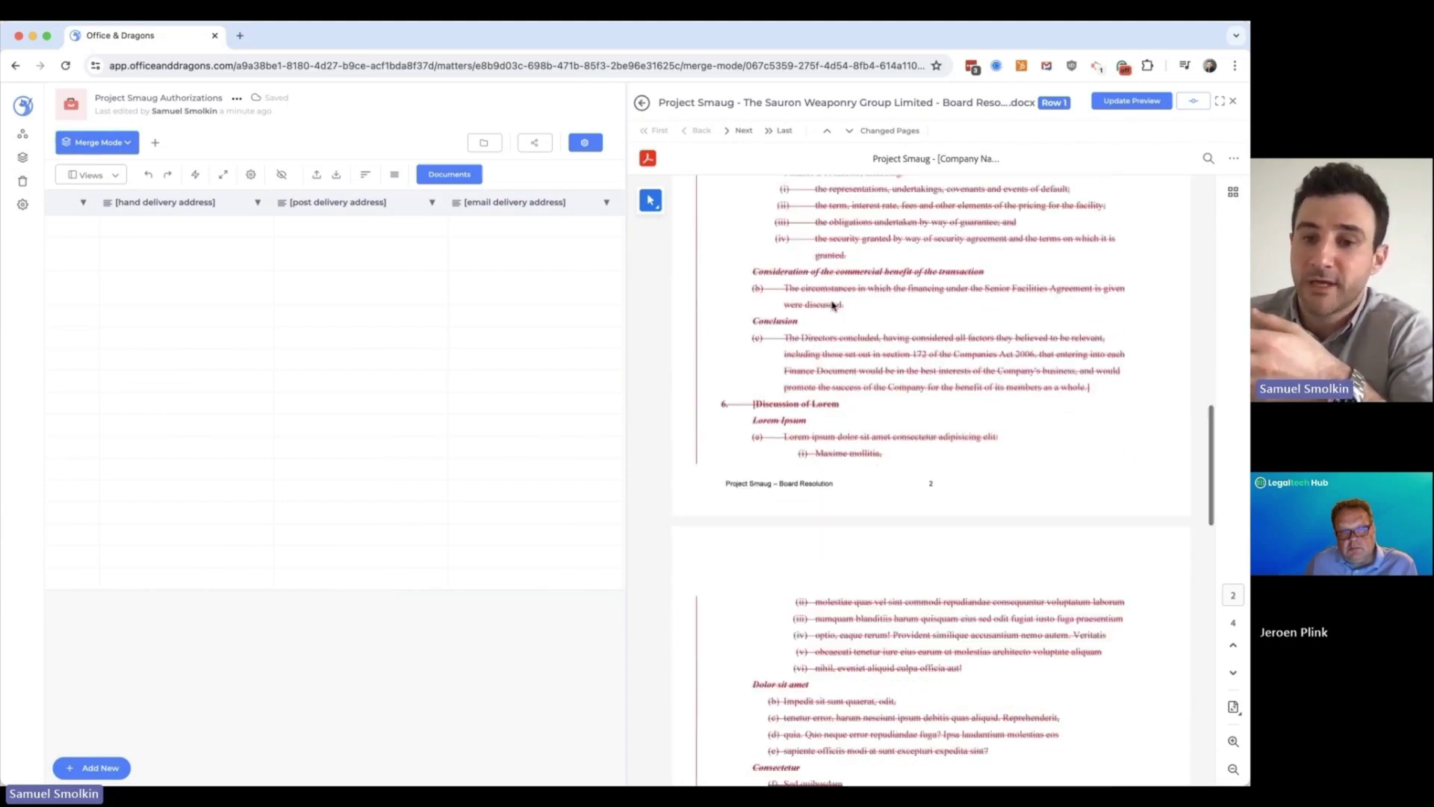
left_click(1092, 387)
left_click_drag(753, 404, 782, 407)
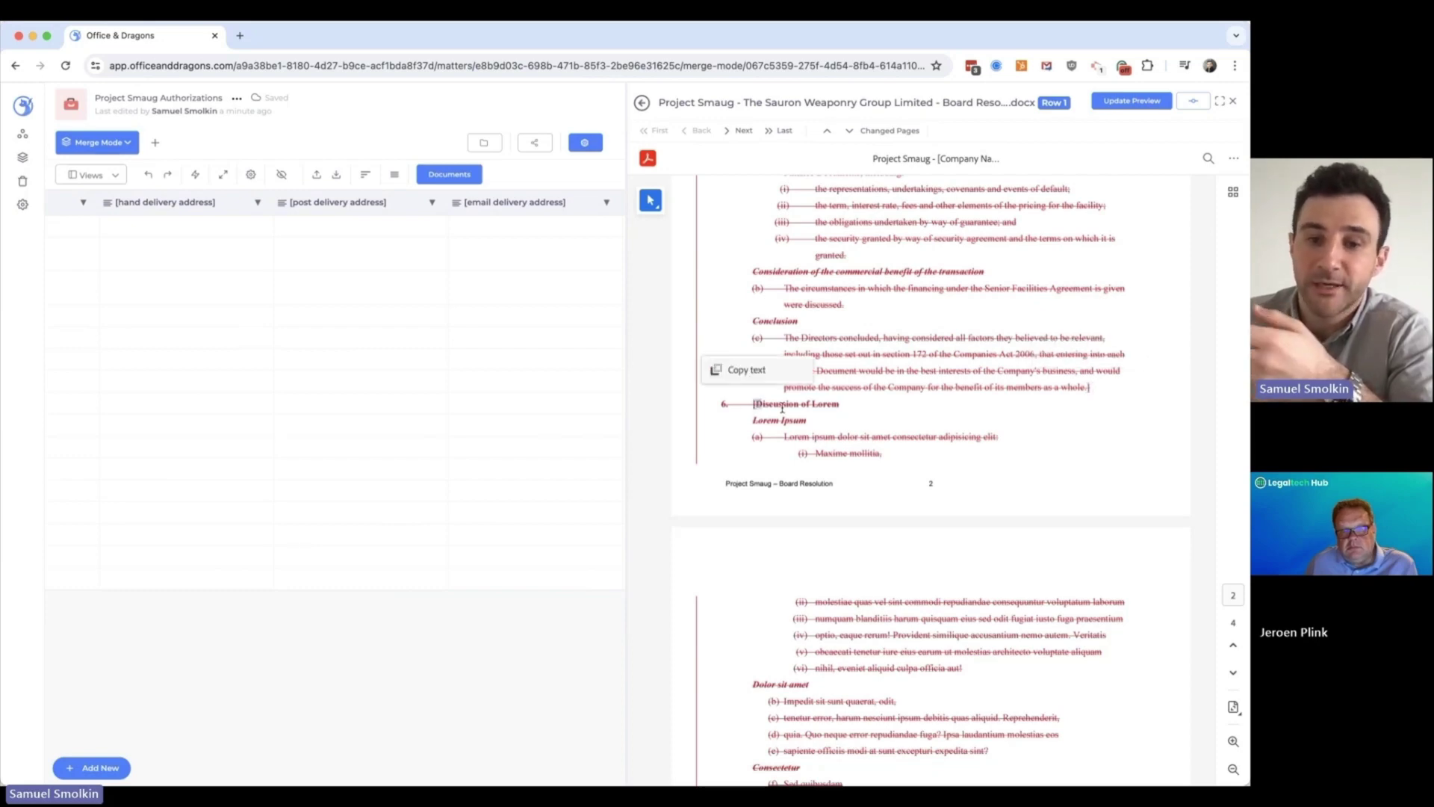
scroll(885, 451, "down", 5)
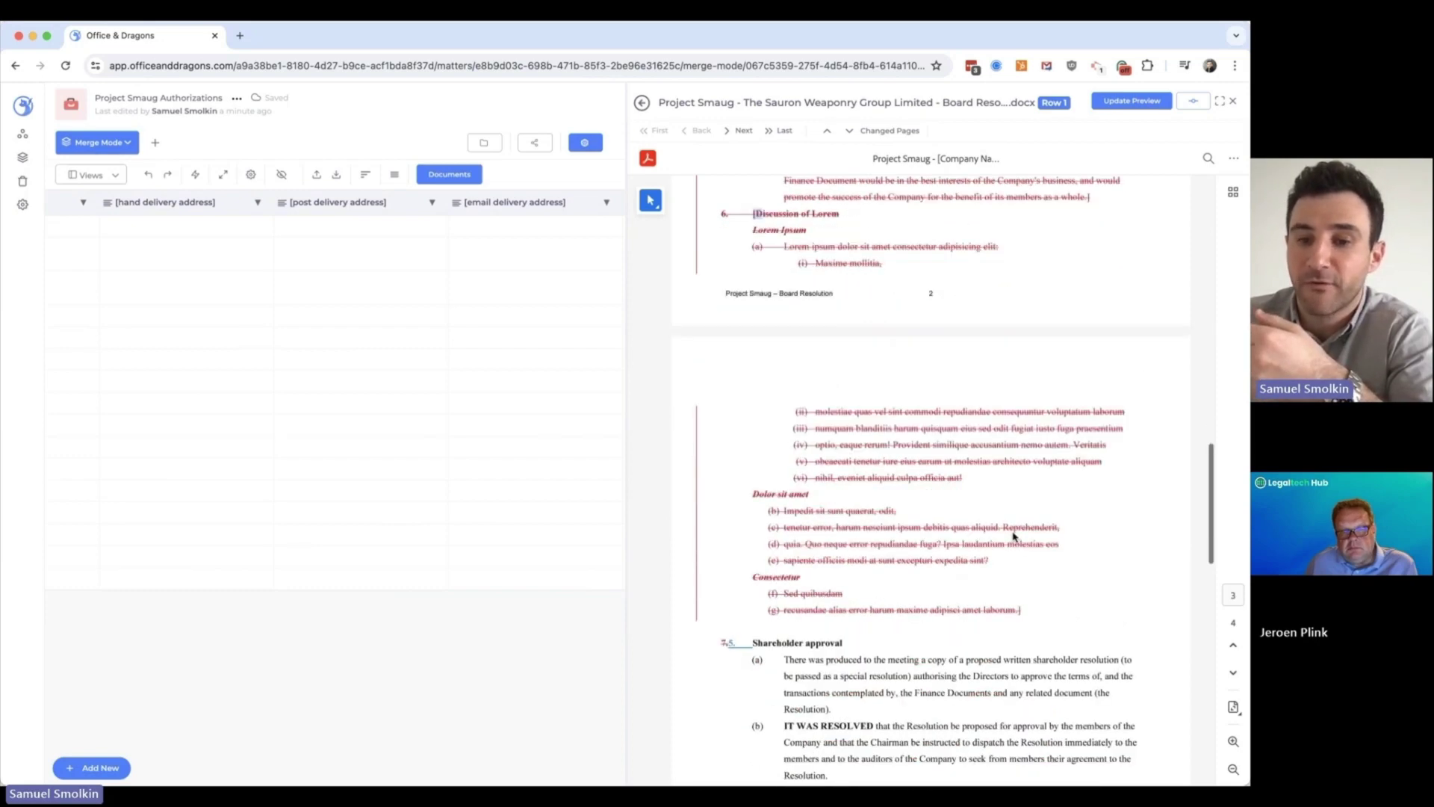
Select row 1's Discussion of Finance Documents cell and bring up the Power Ups list
left_click(1020, 611)
scroll(999, 385, "up", 4)
scroll(354, 275, "right", 6)
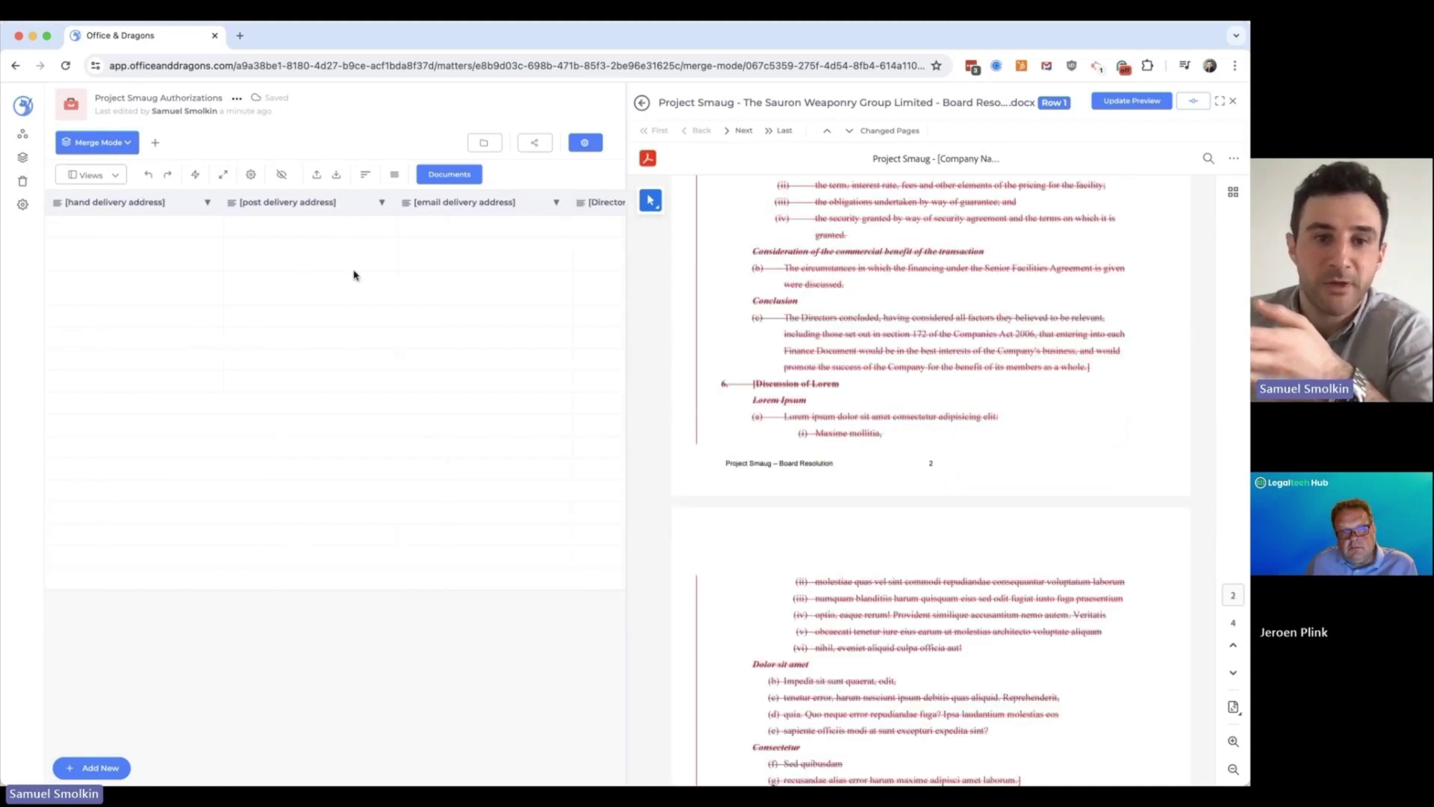
scroll(354, 275, "right", 10)
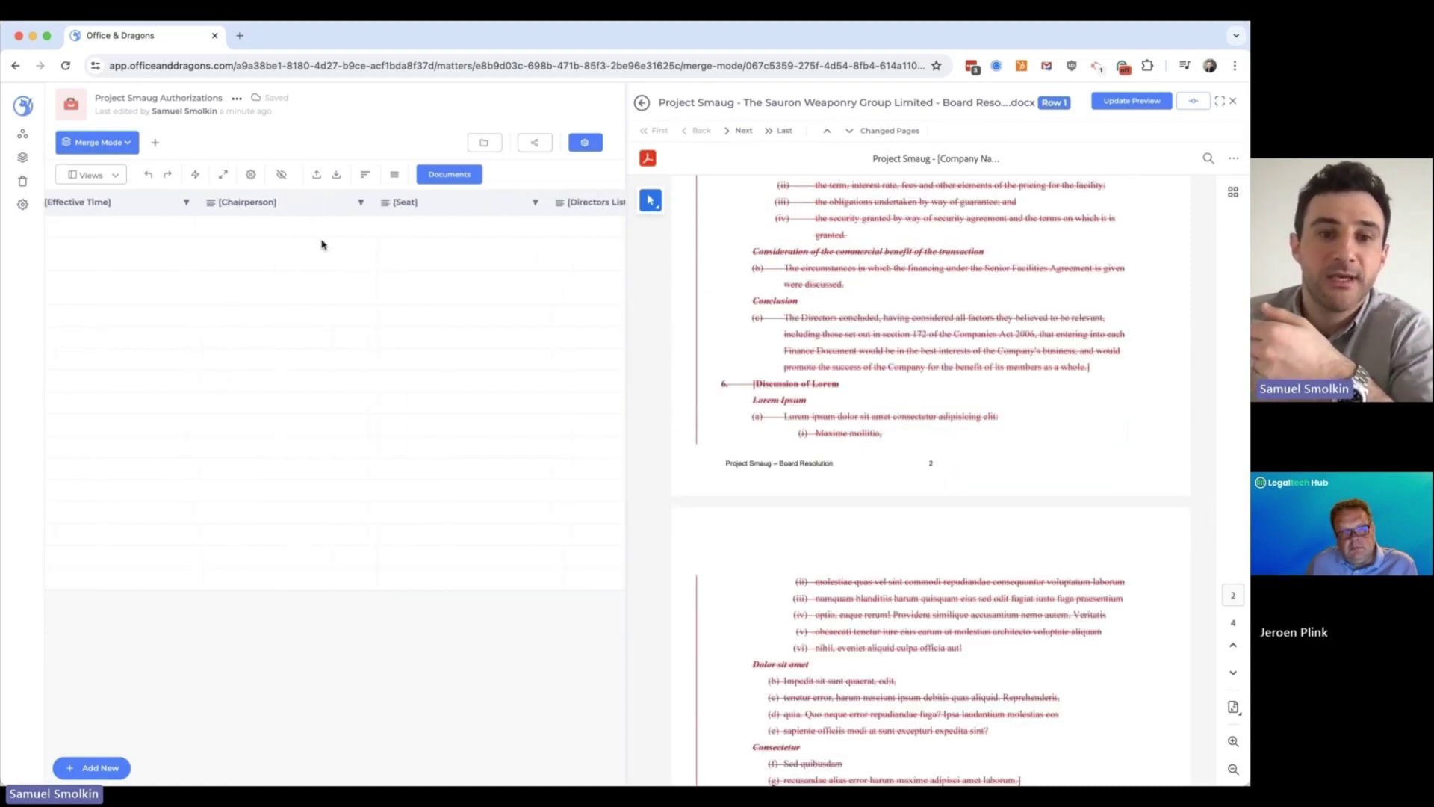
scroll(321, 243, "right", 5)
left_click(295, 225)
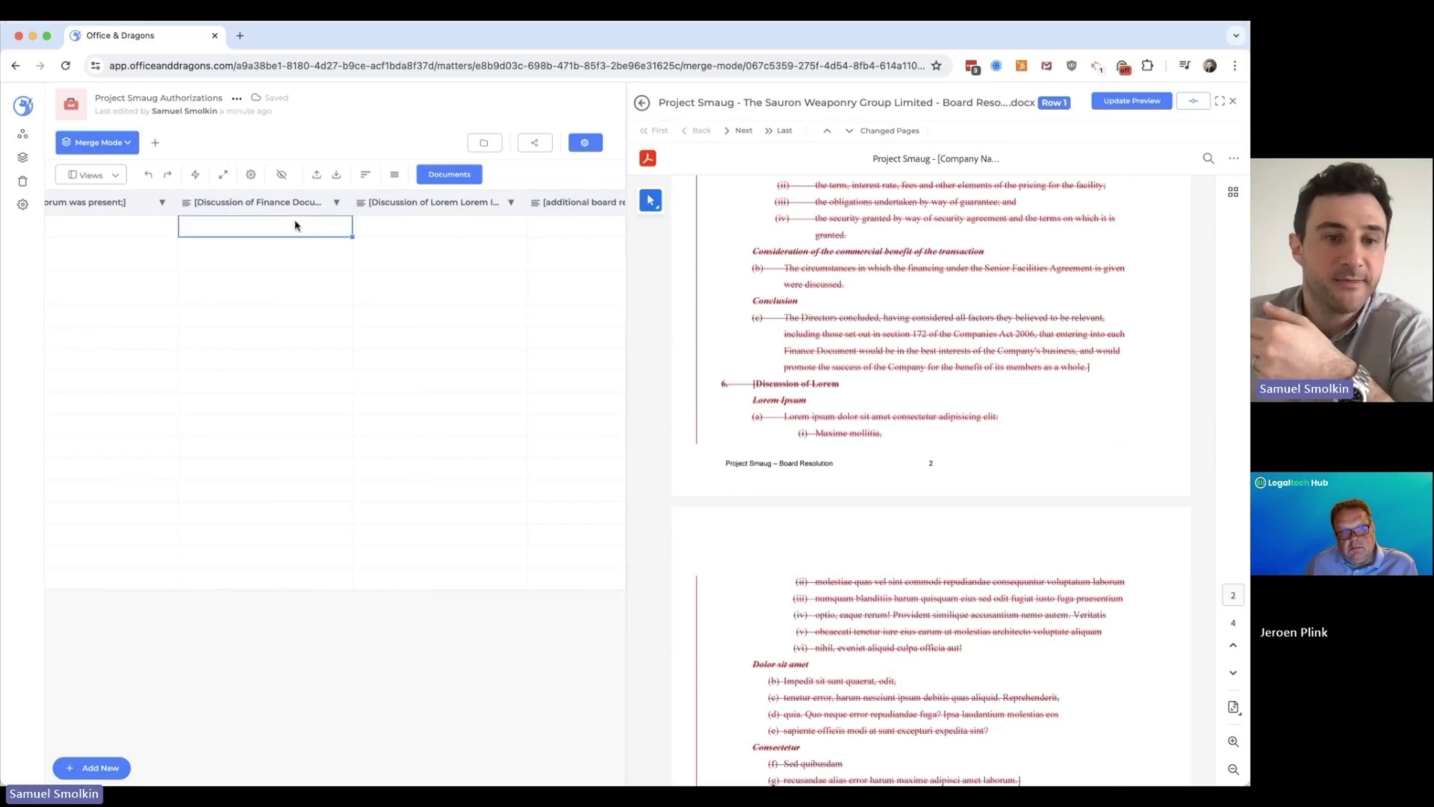
left_click(196, 175)
Put the {{unbracket}} power-up into row 1's Finance Documents discussion cell and refresh the preview
left_click(612, 202)
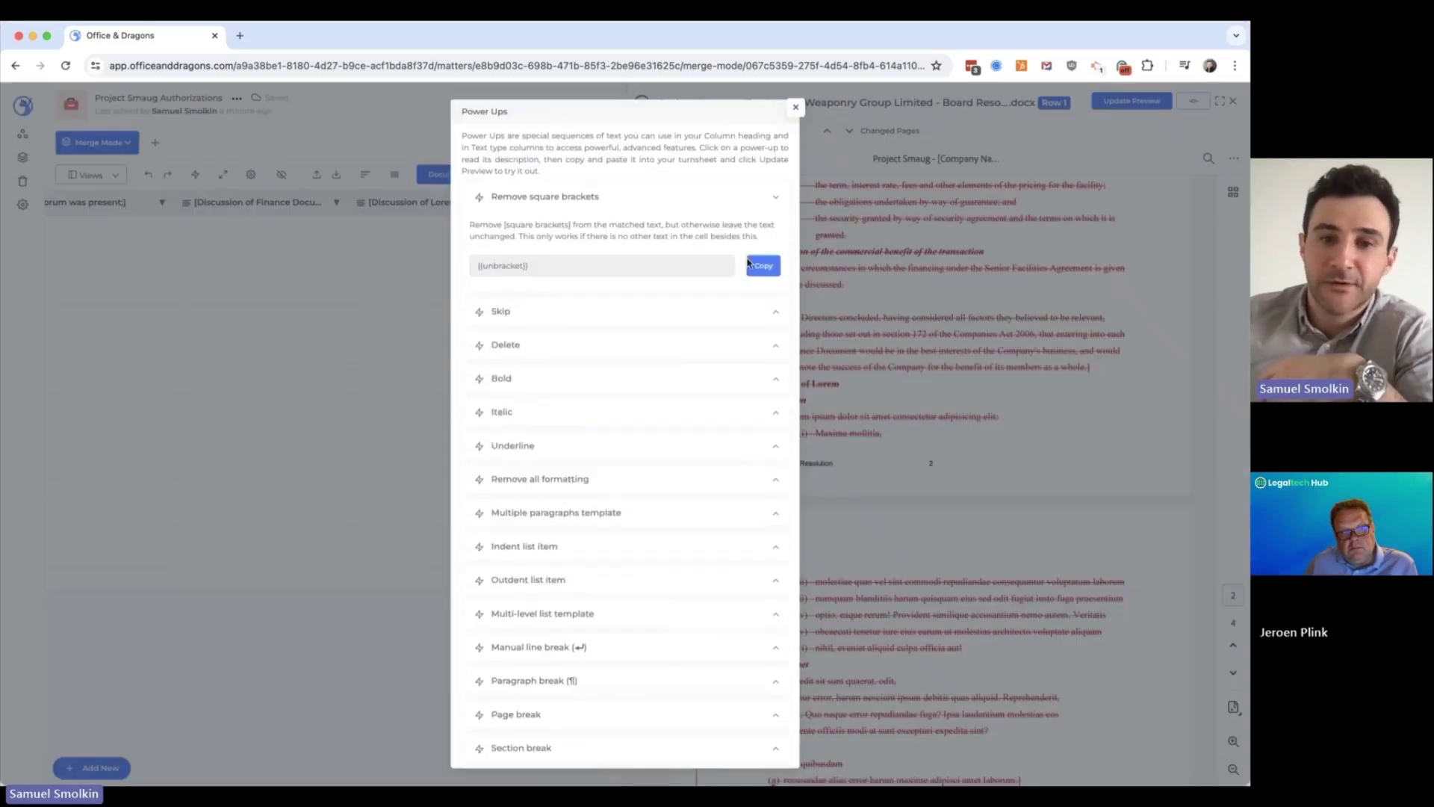
left_click(763, 267)
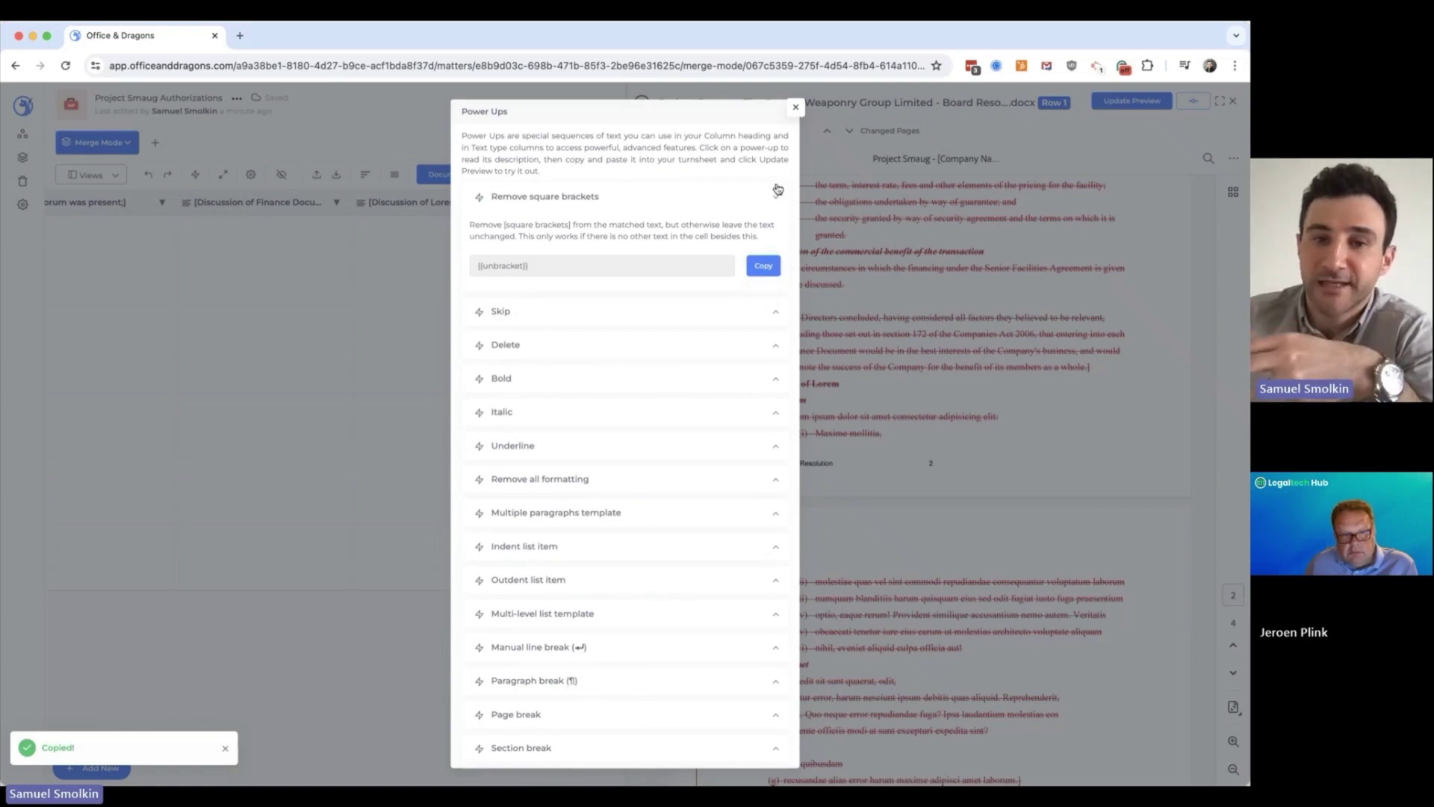
left_click(794, 111)
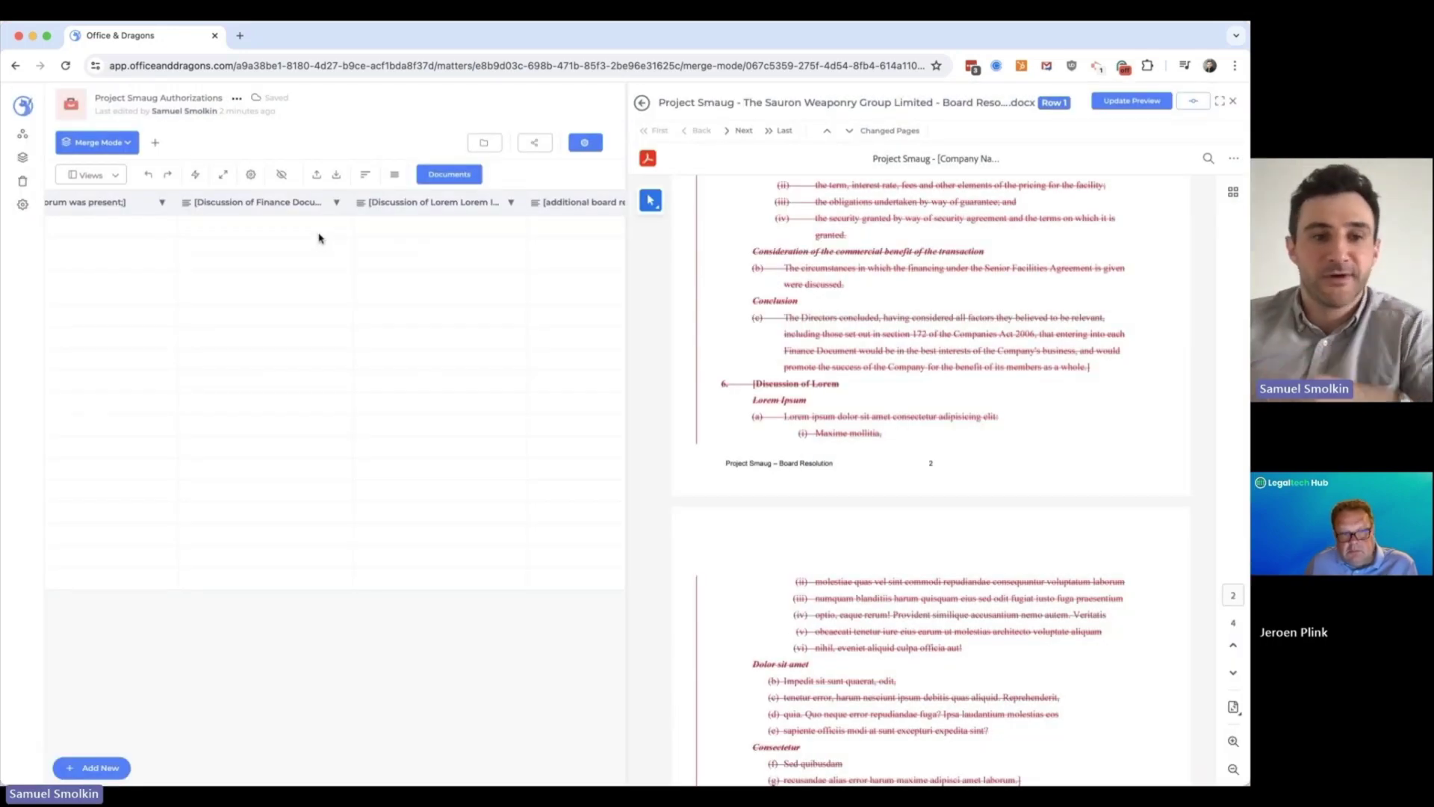
left_click(319, 236)
key("super+v")
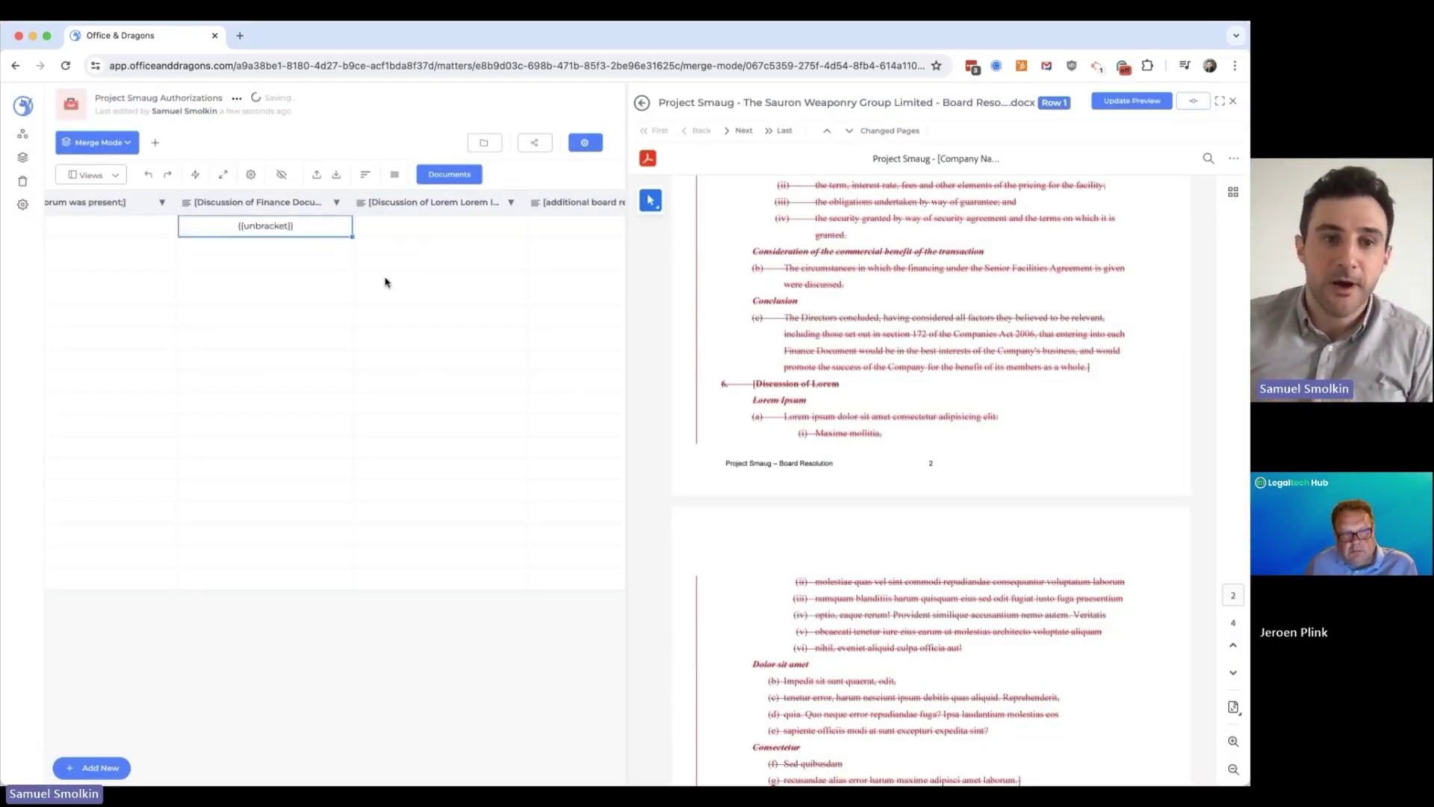
key("Tab")
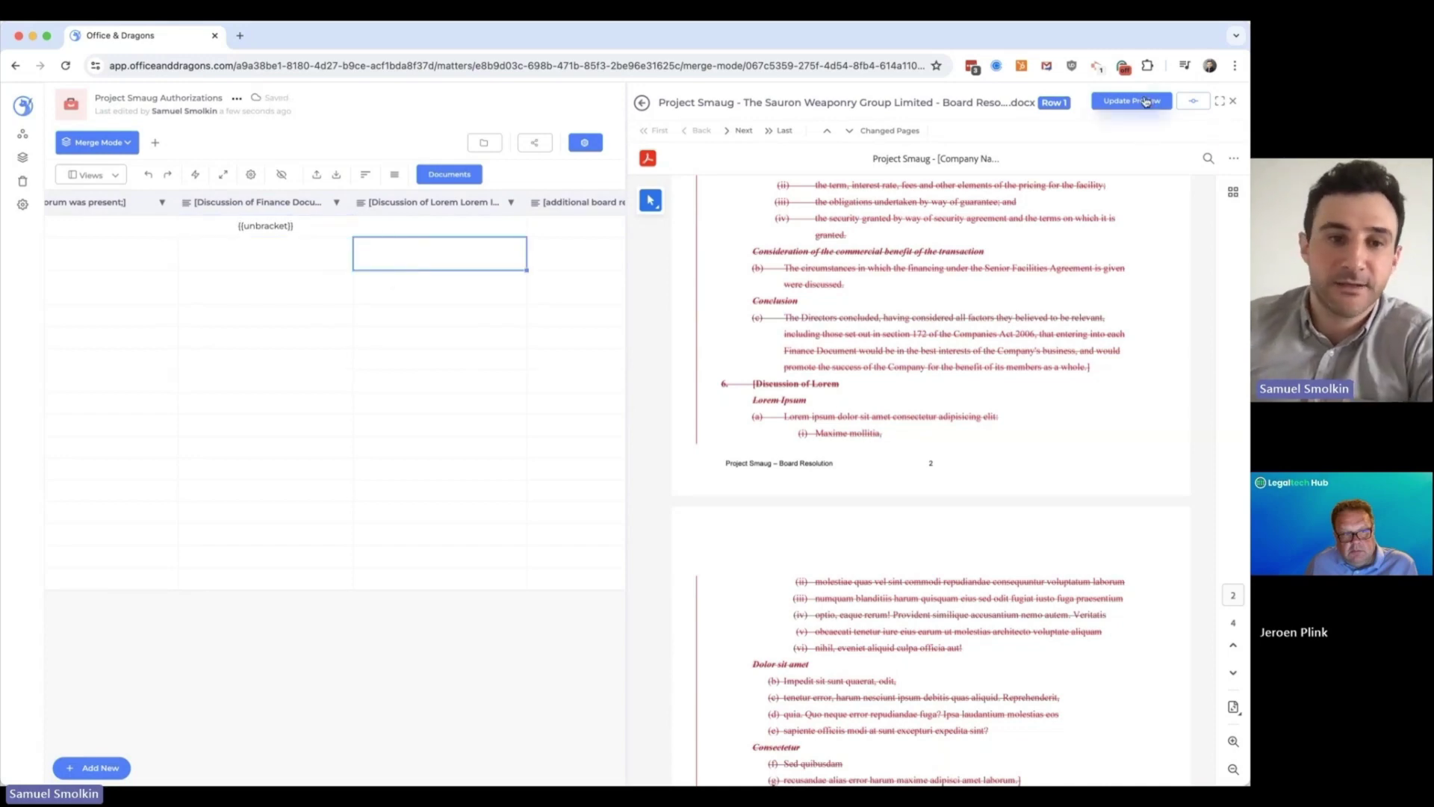
left_click(1145, 101)
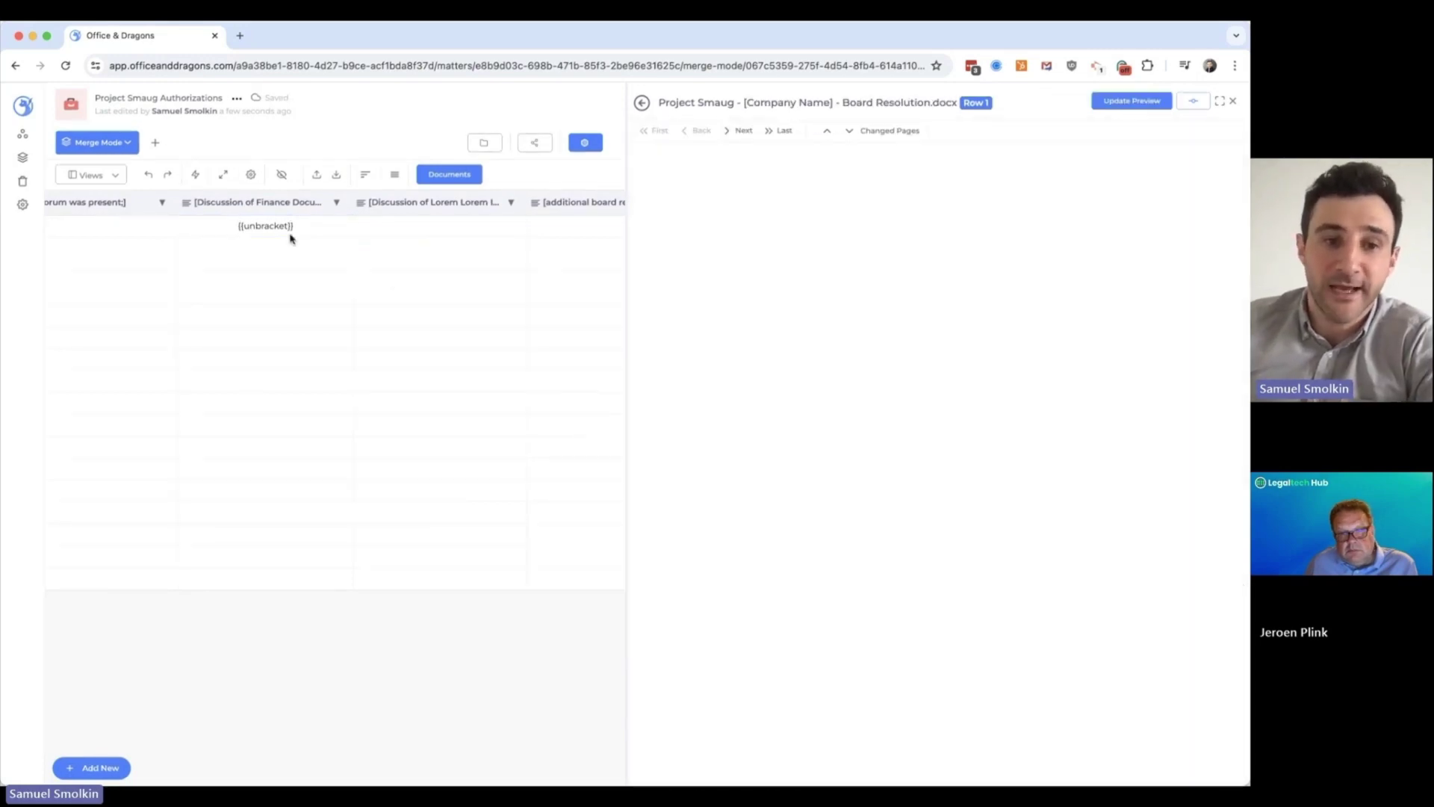
Paste {{unbracket}} into row 2's Lorem discussion cell and preview row 2's document
scroll(852, 374, "down", 10)
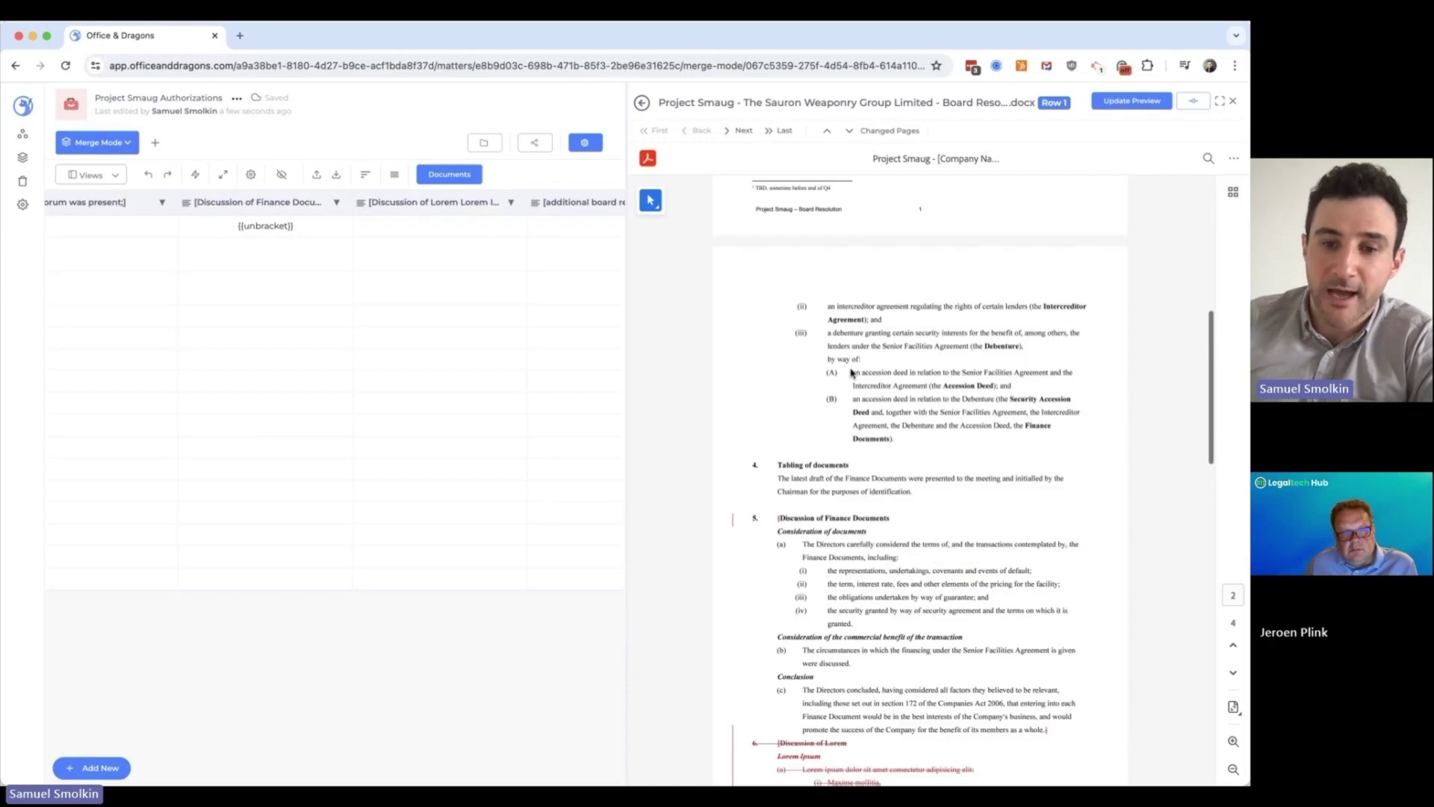
scroll(852, 373, "down", 1)
scroll(852, 373, "up", 3)
scroll(848, 369, "down", 2)
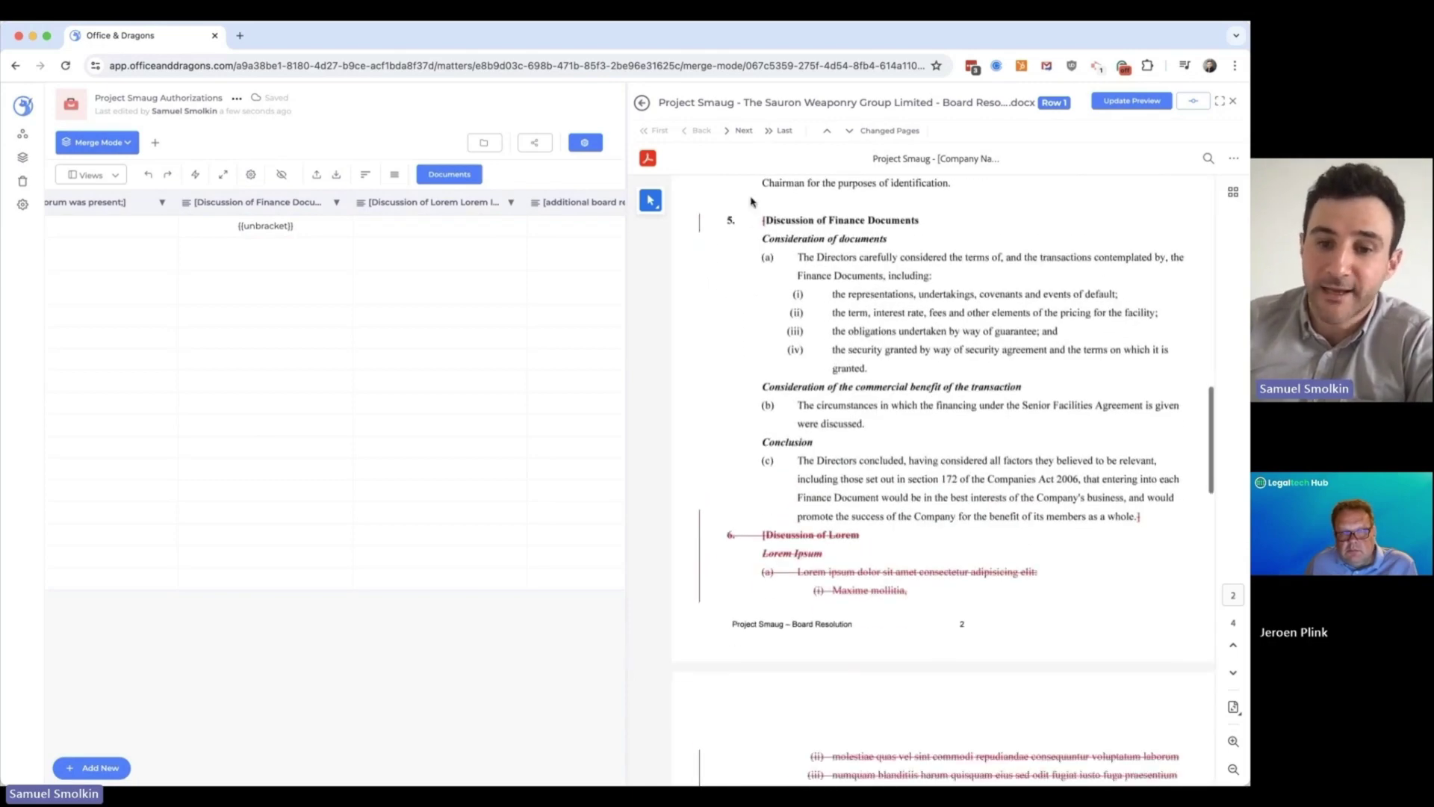
scroll(912, 291, "down", 5)
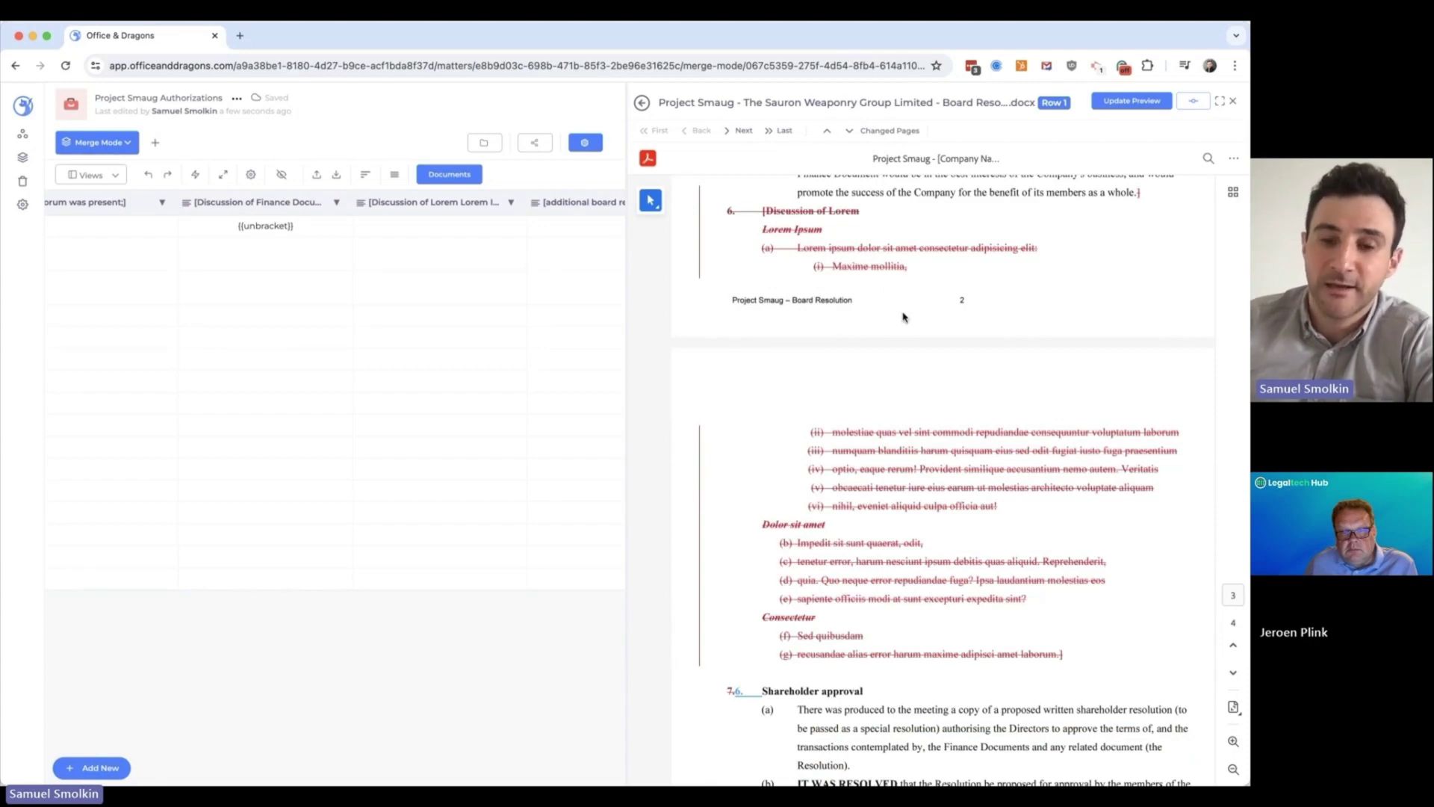
scroll(904, 316, "down", 5)
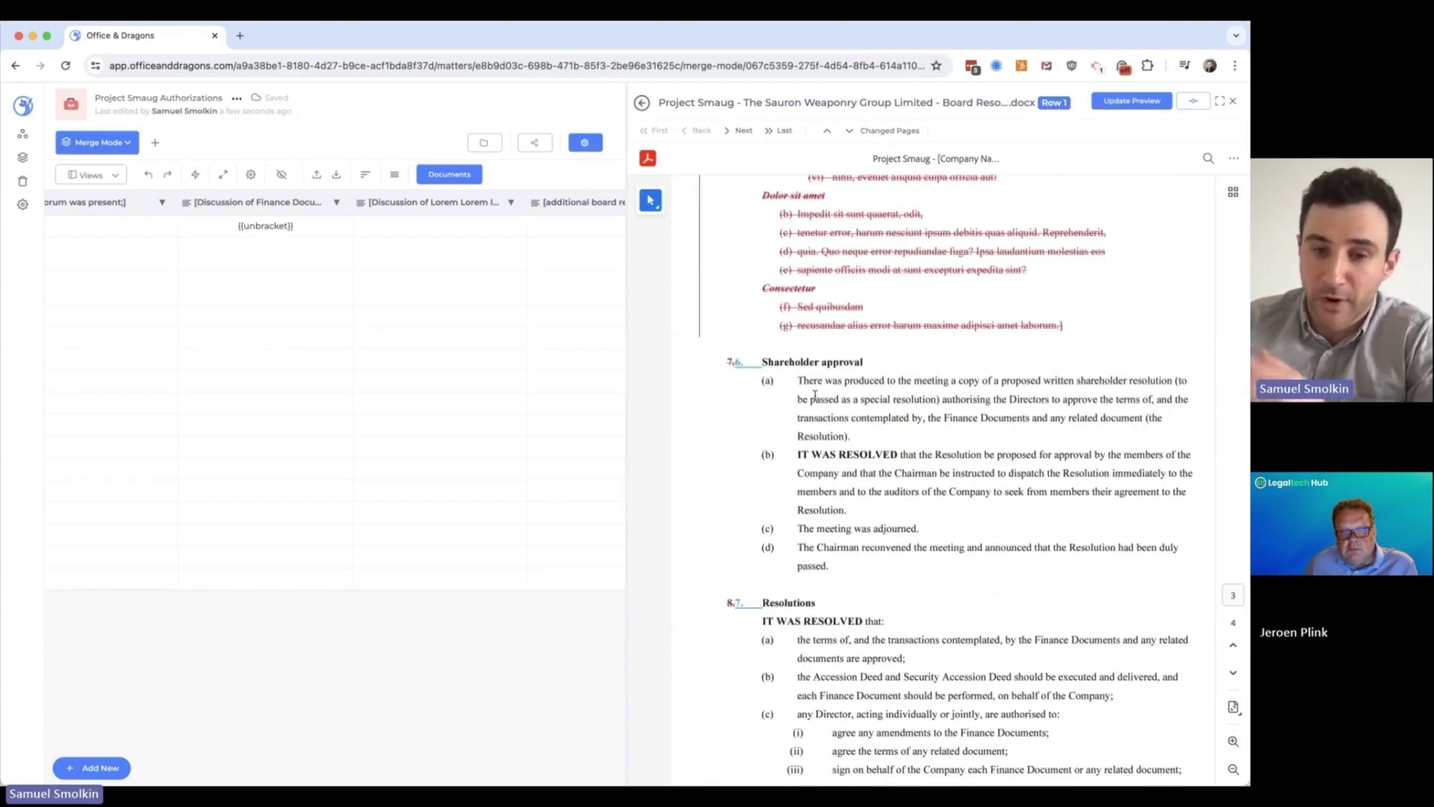
left_click(285, 233)
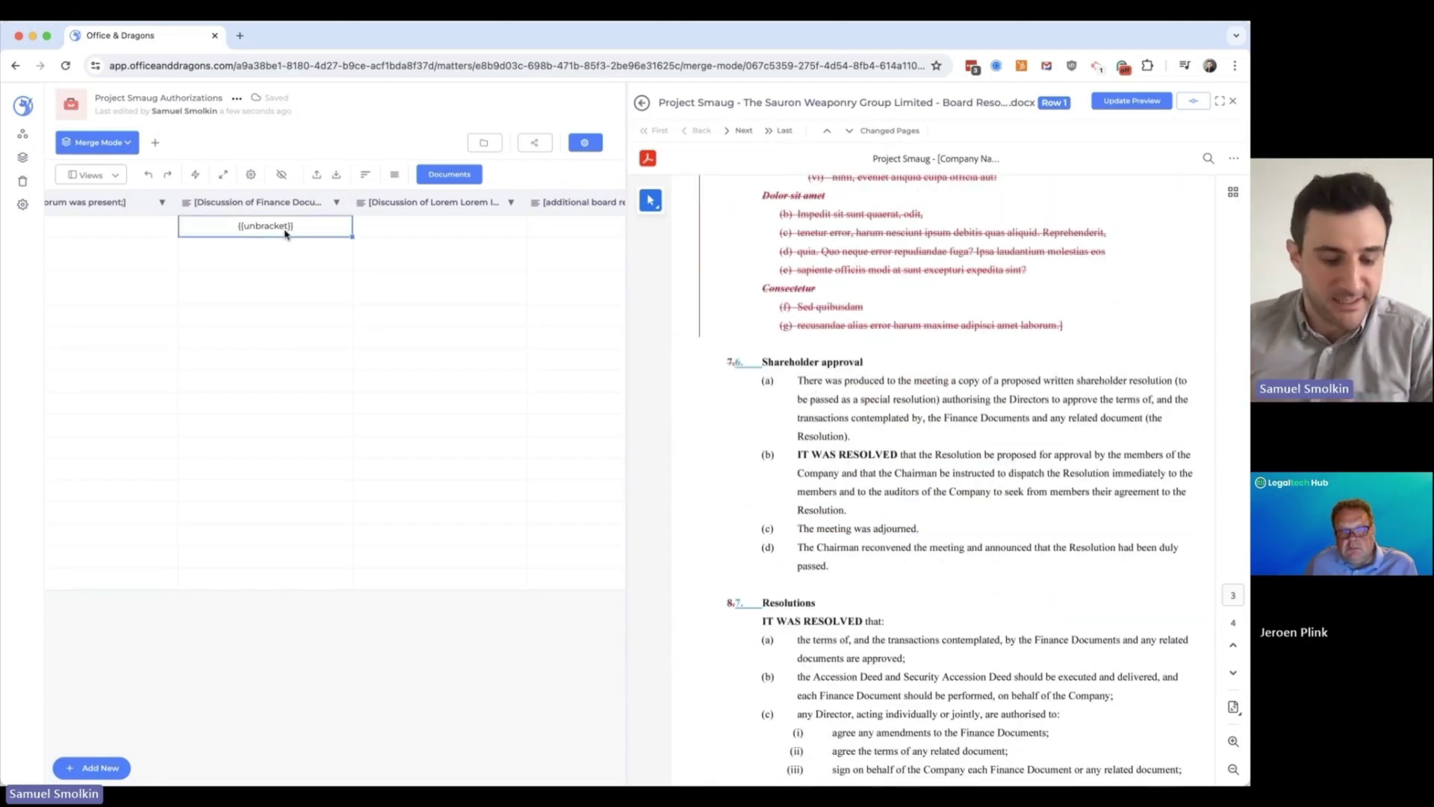
left_click(378, 250)
type("{{unbracket}}")
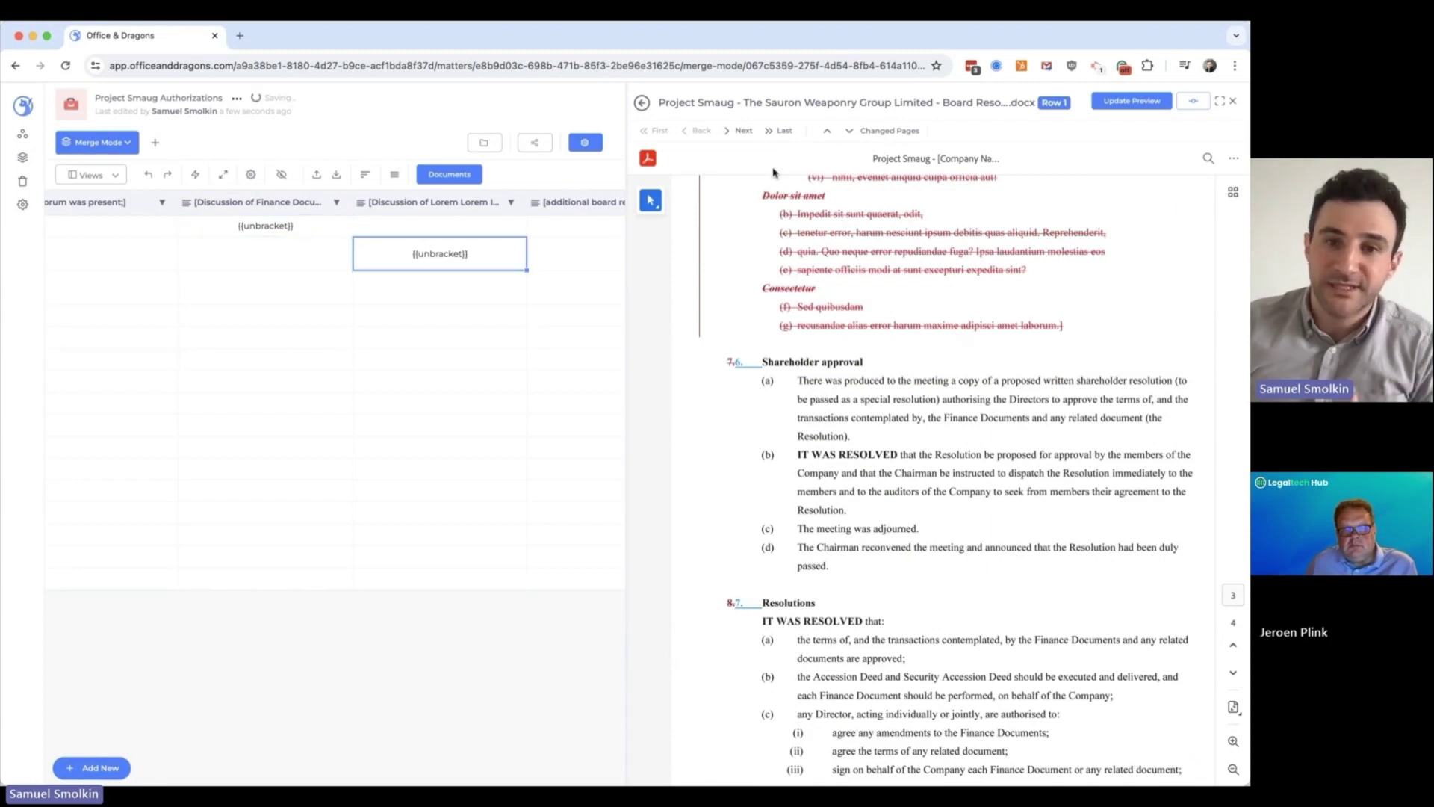
left_click(745, 133)
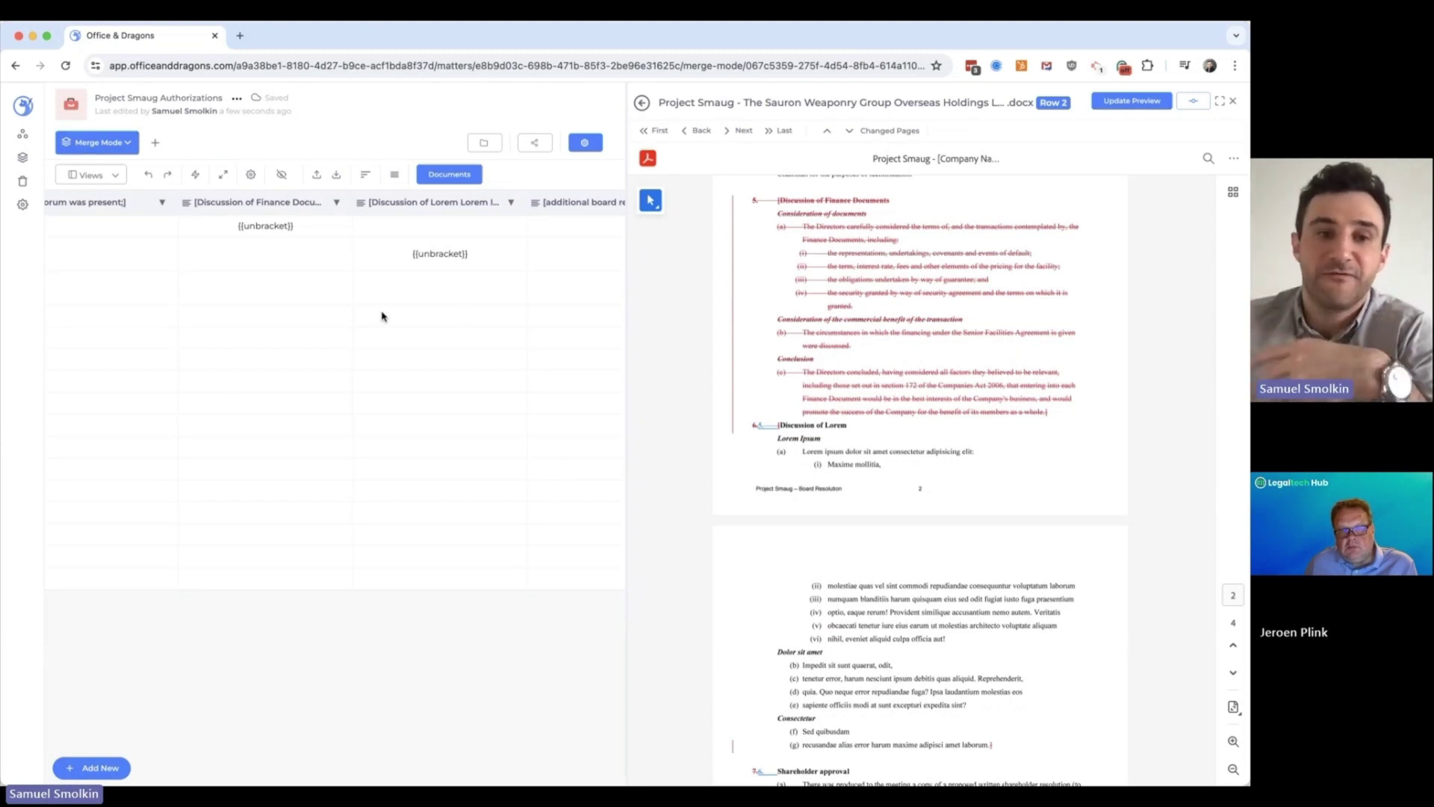
Turn on automation for the [Board Meeting Address] column
left_click(308, 314)
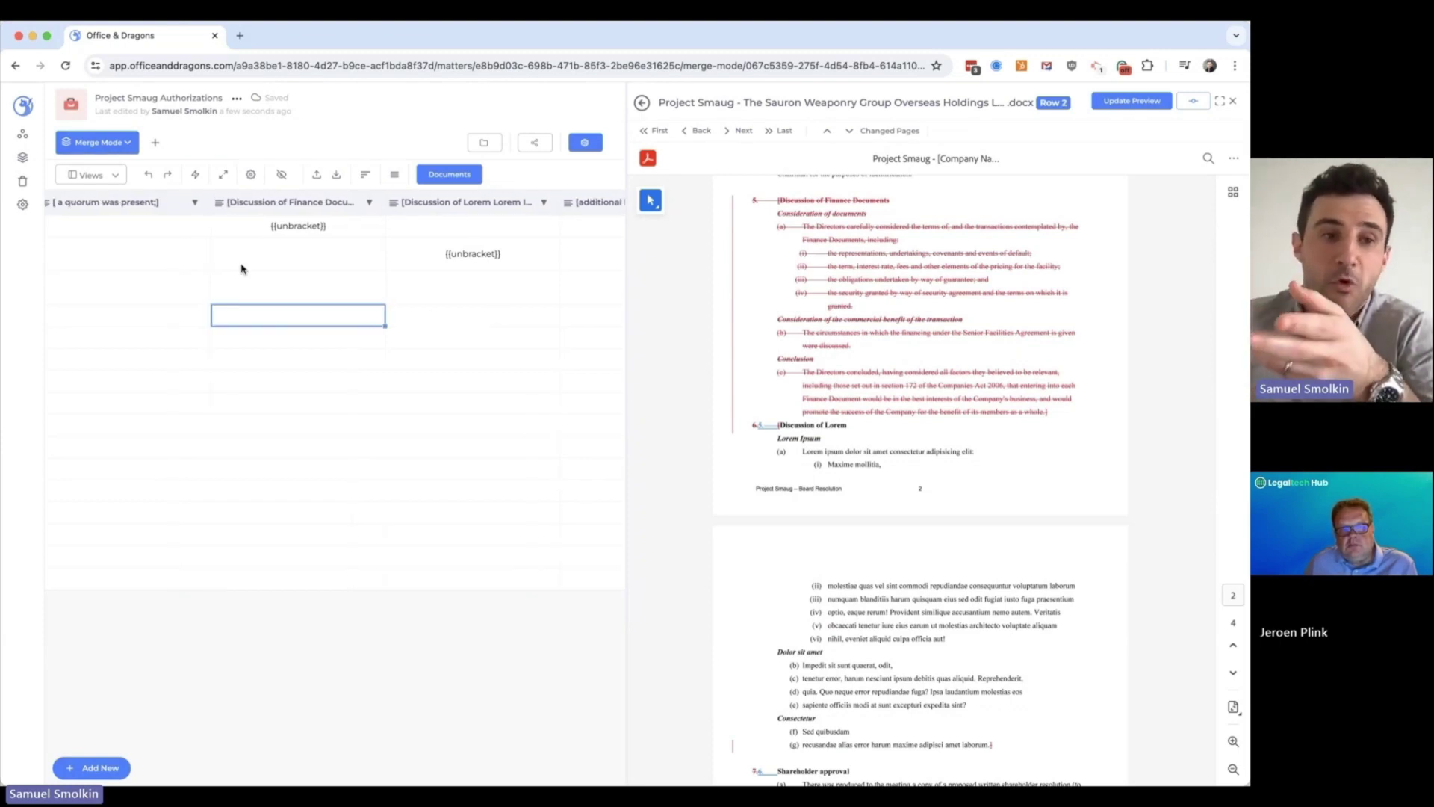
scroll(241, 269, "left", 5)
scroll(291, 240, "left", 10)
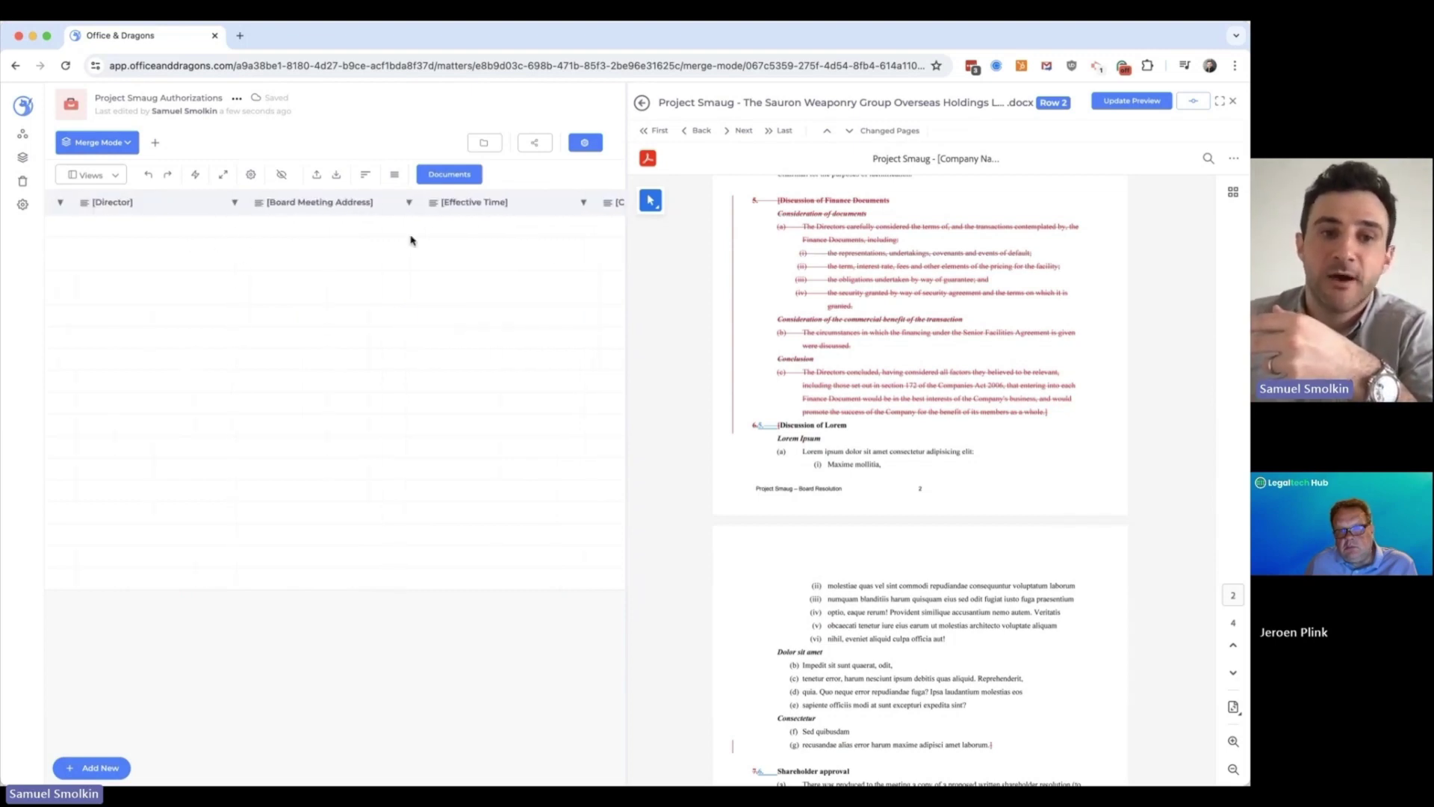
left_click(410, 204)
left_click(438, 228)
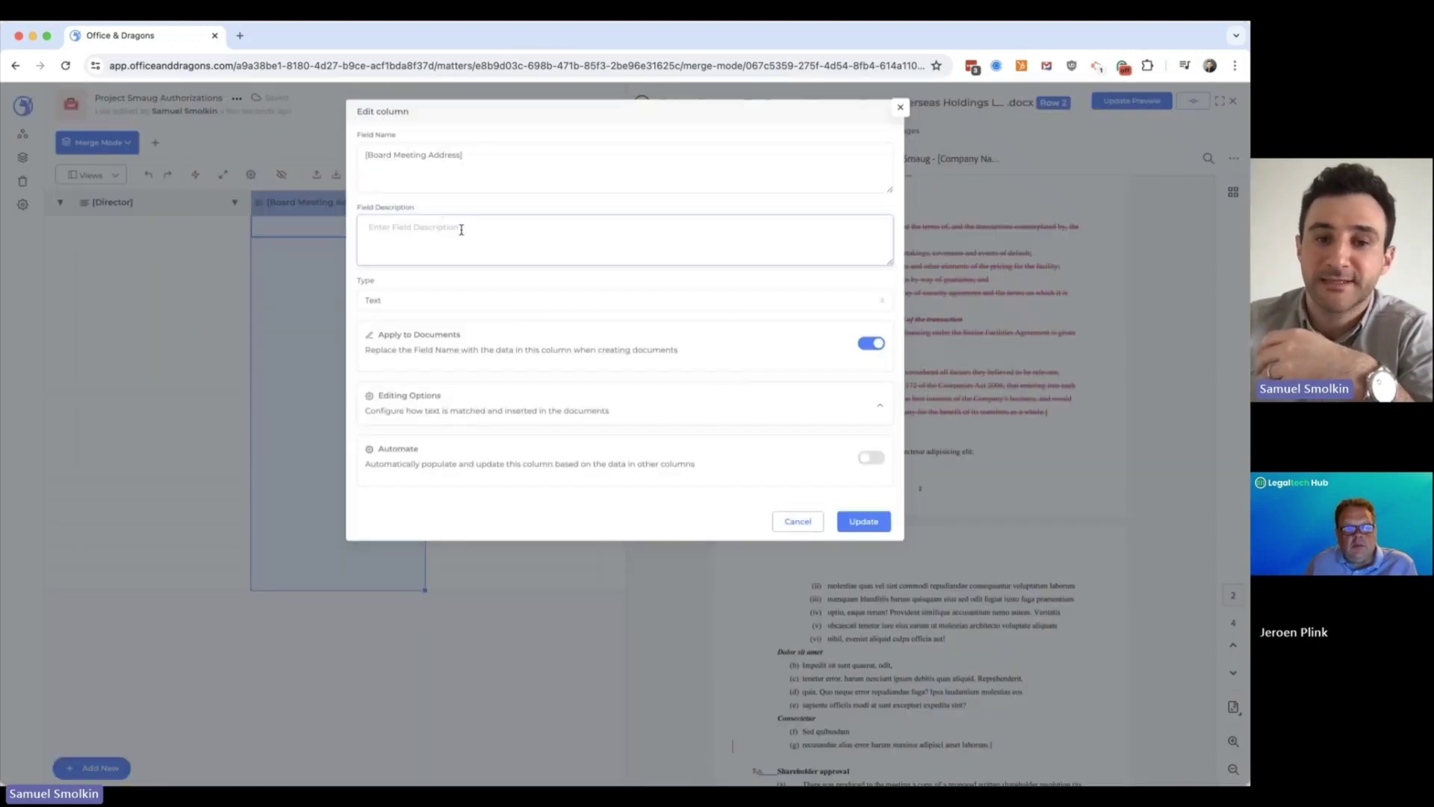
left_click(870, 458)
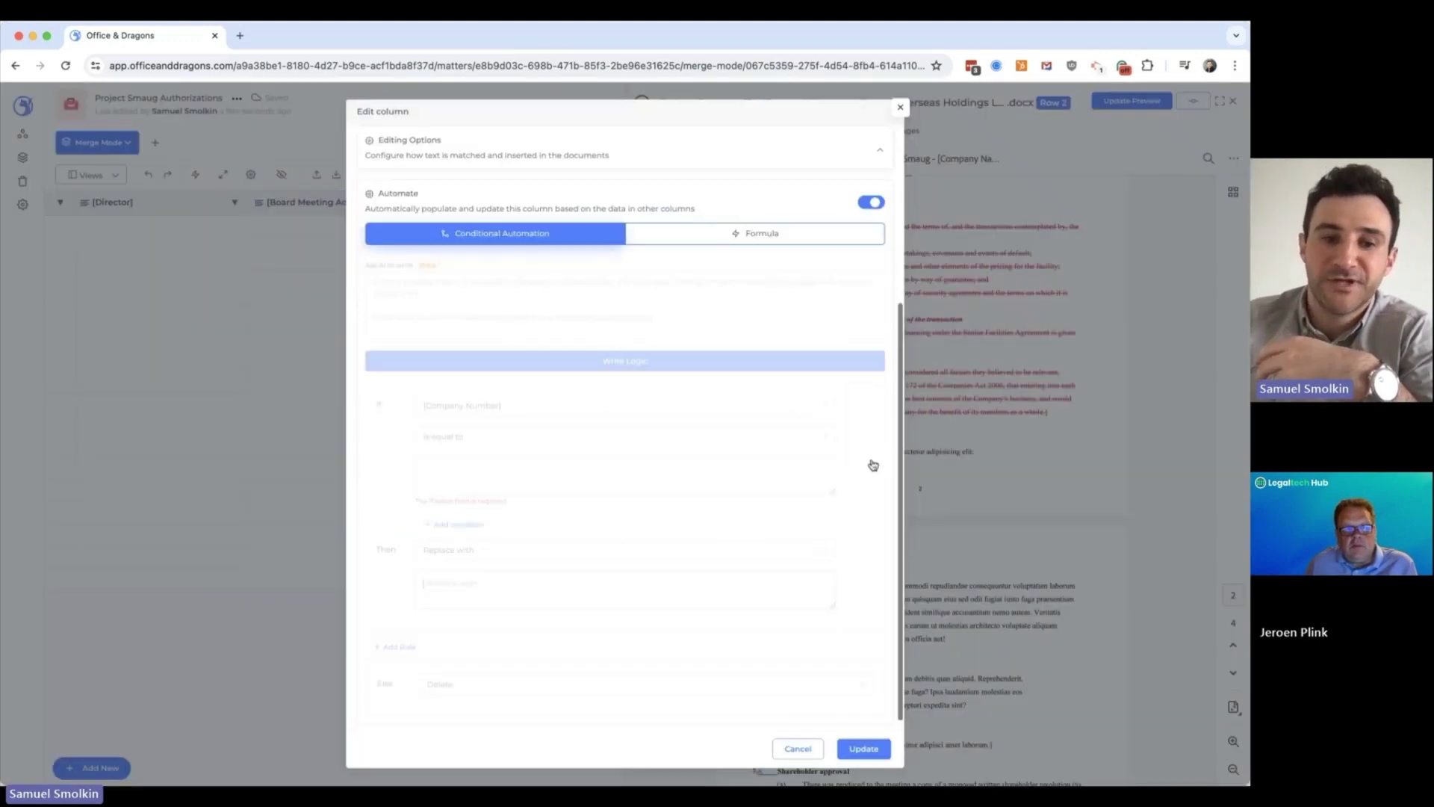
Generate AI rules: Gandalf names give Minas Tirith, Sauron names Mordor, otherwise The Shire; save them
left_click(437, 295)
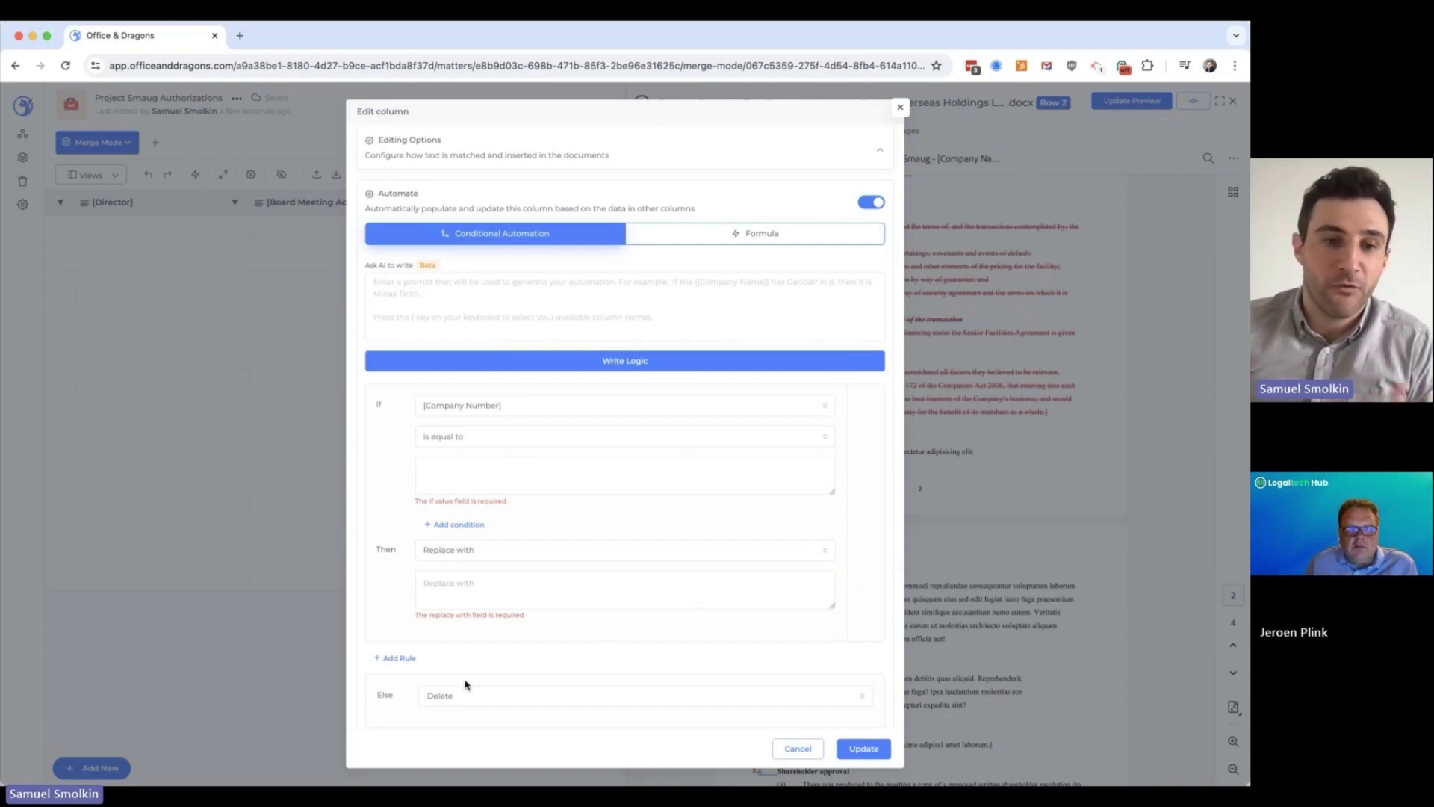
type("If [[Company Name]] has Gandalf in it, this is Minas Tirith. If the company has Sauron in it, this is Mordor. Otherwise it's The Shire")
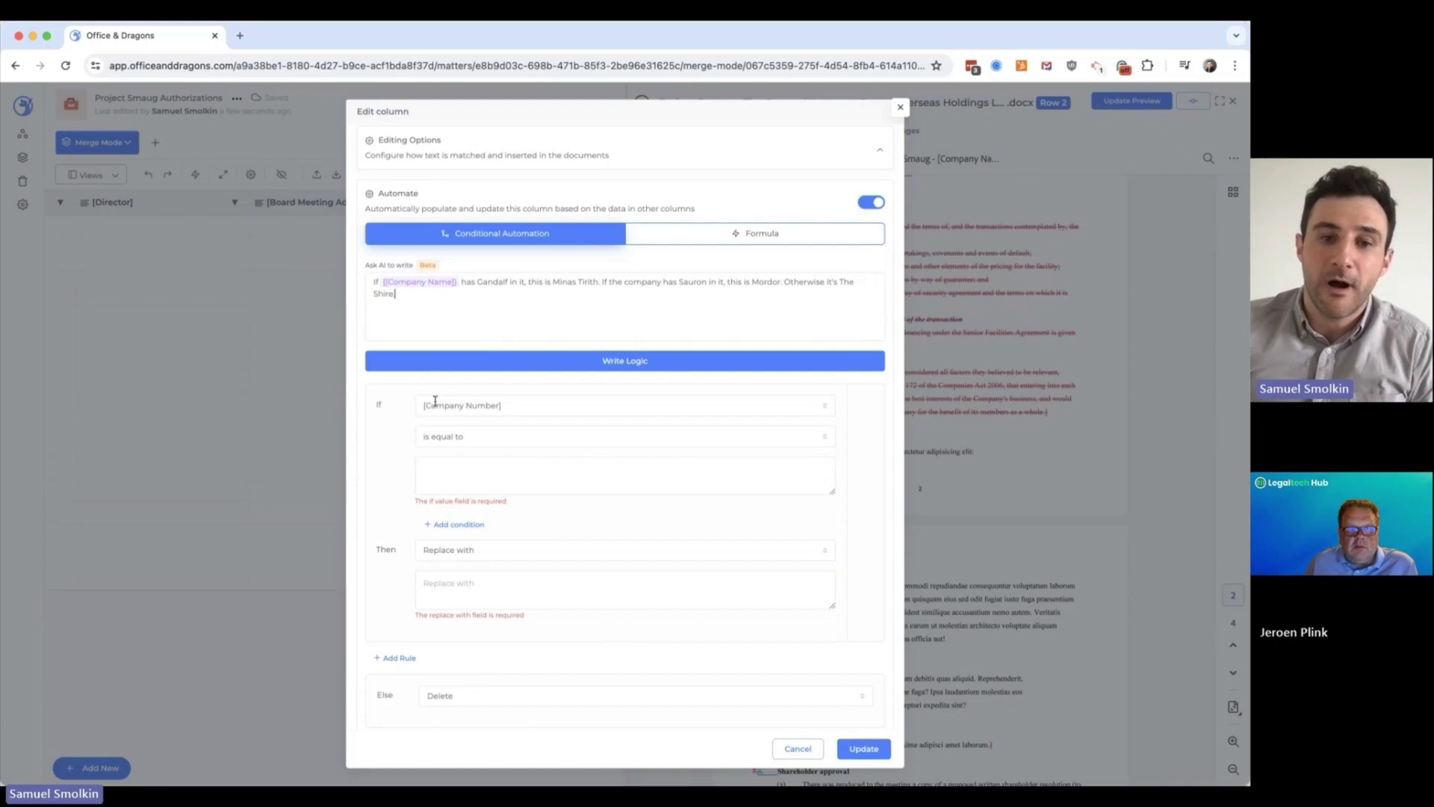
left_click(524, 366)
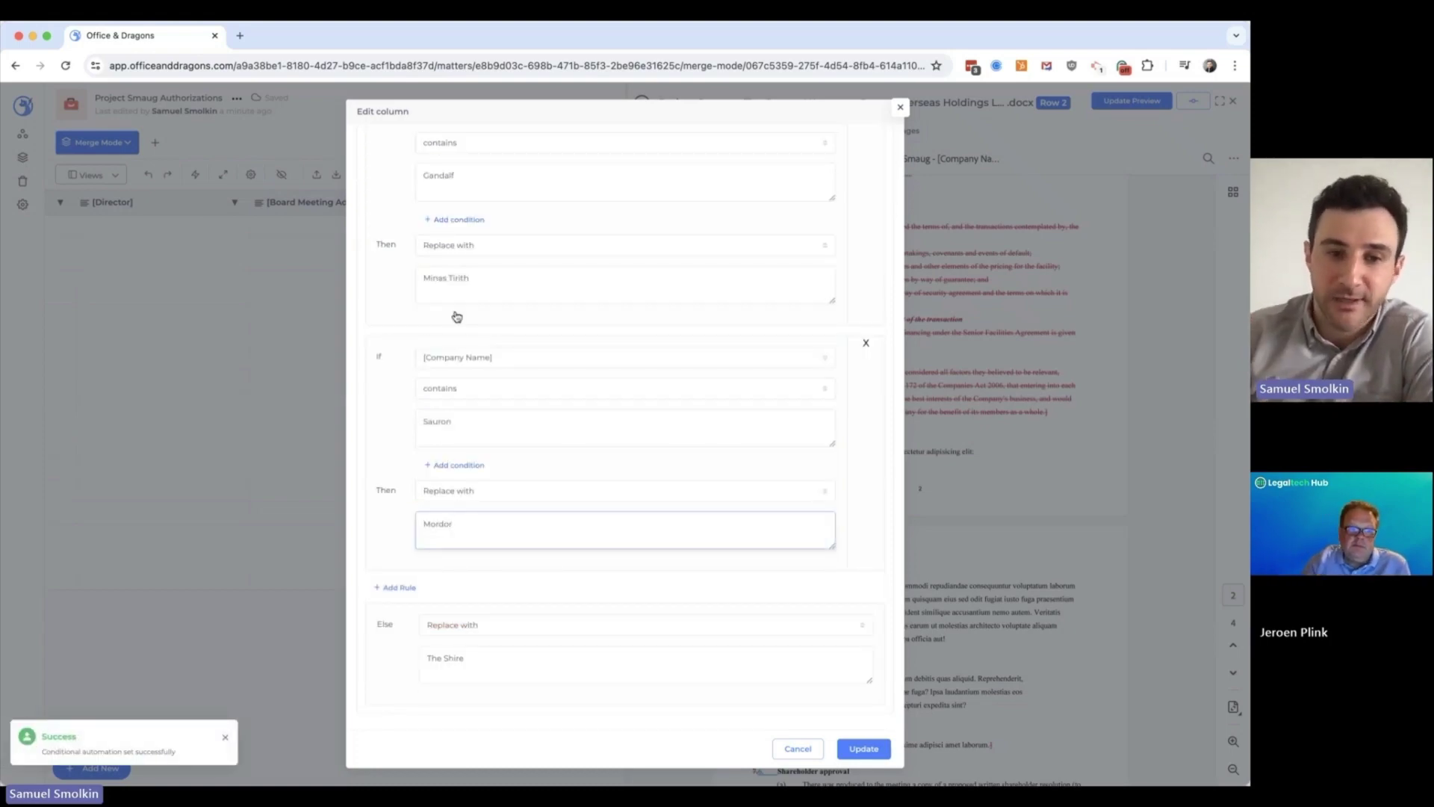
scroll(456, 316, "up", 3)
scroll(456, 316, "up", 2)
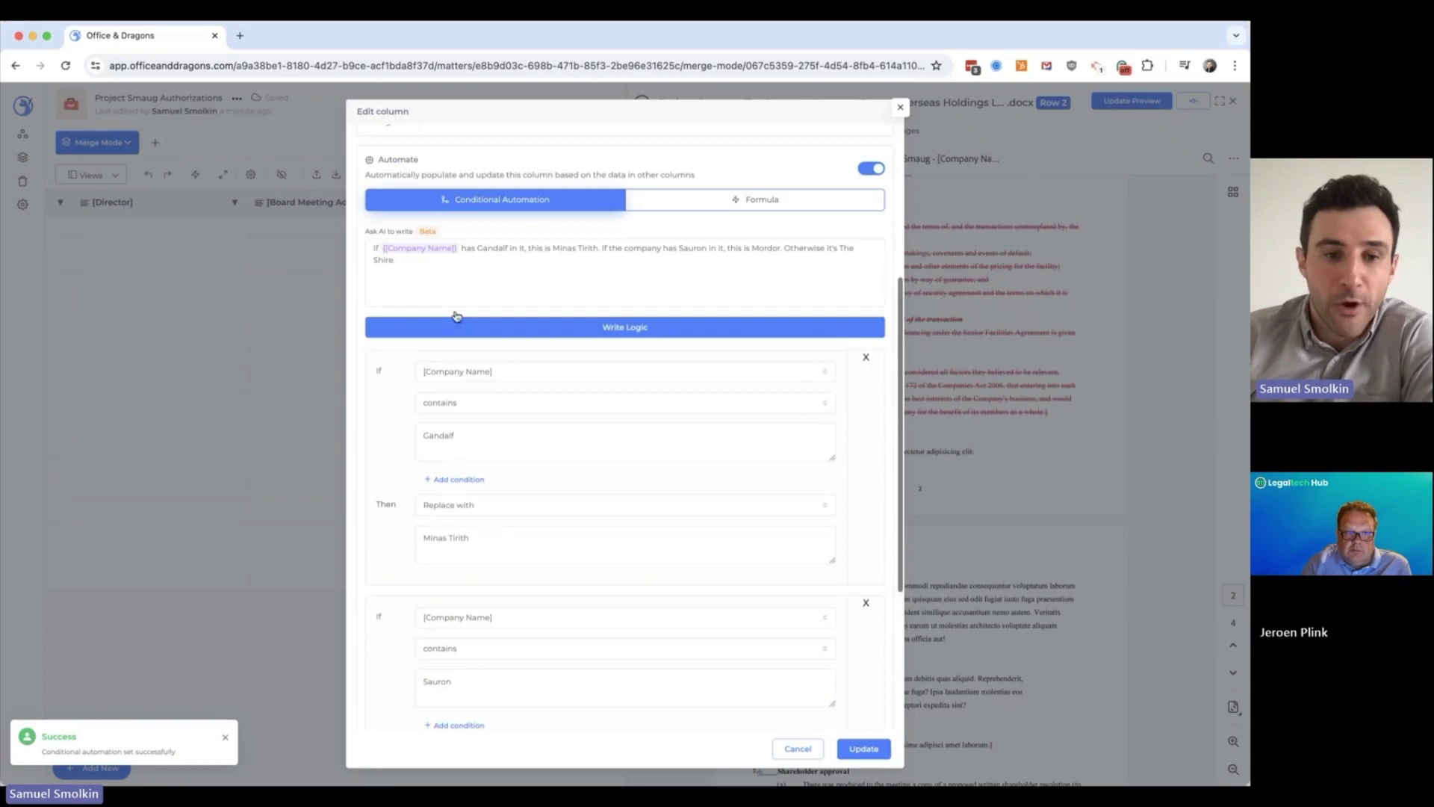
scroll(454, 314, "down", 5)
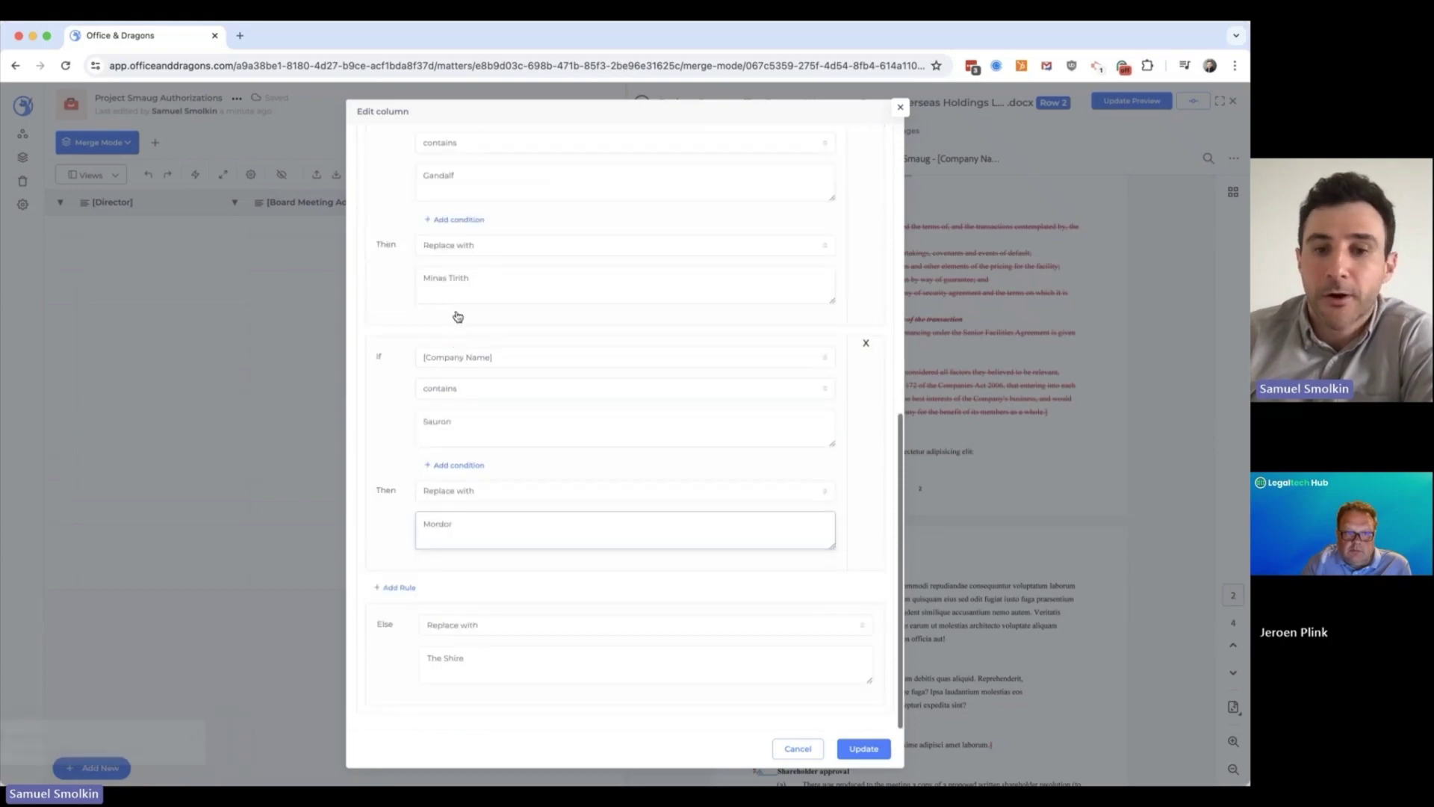
left_click(867, 748)
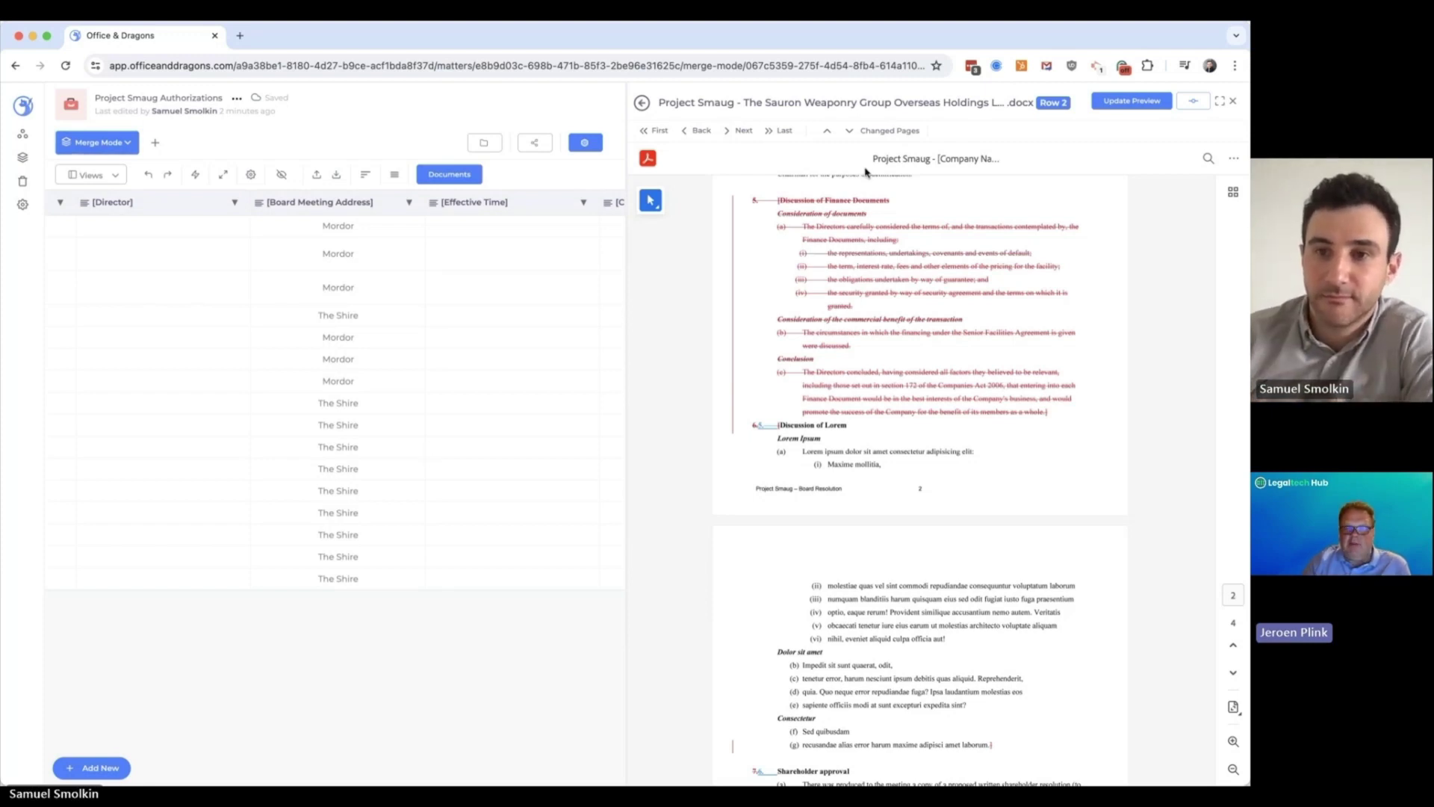
Close the row 2 preview to return to the three-template Documents and Preview list
key("Escape")
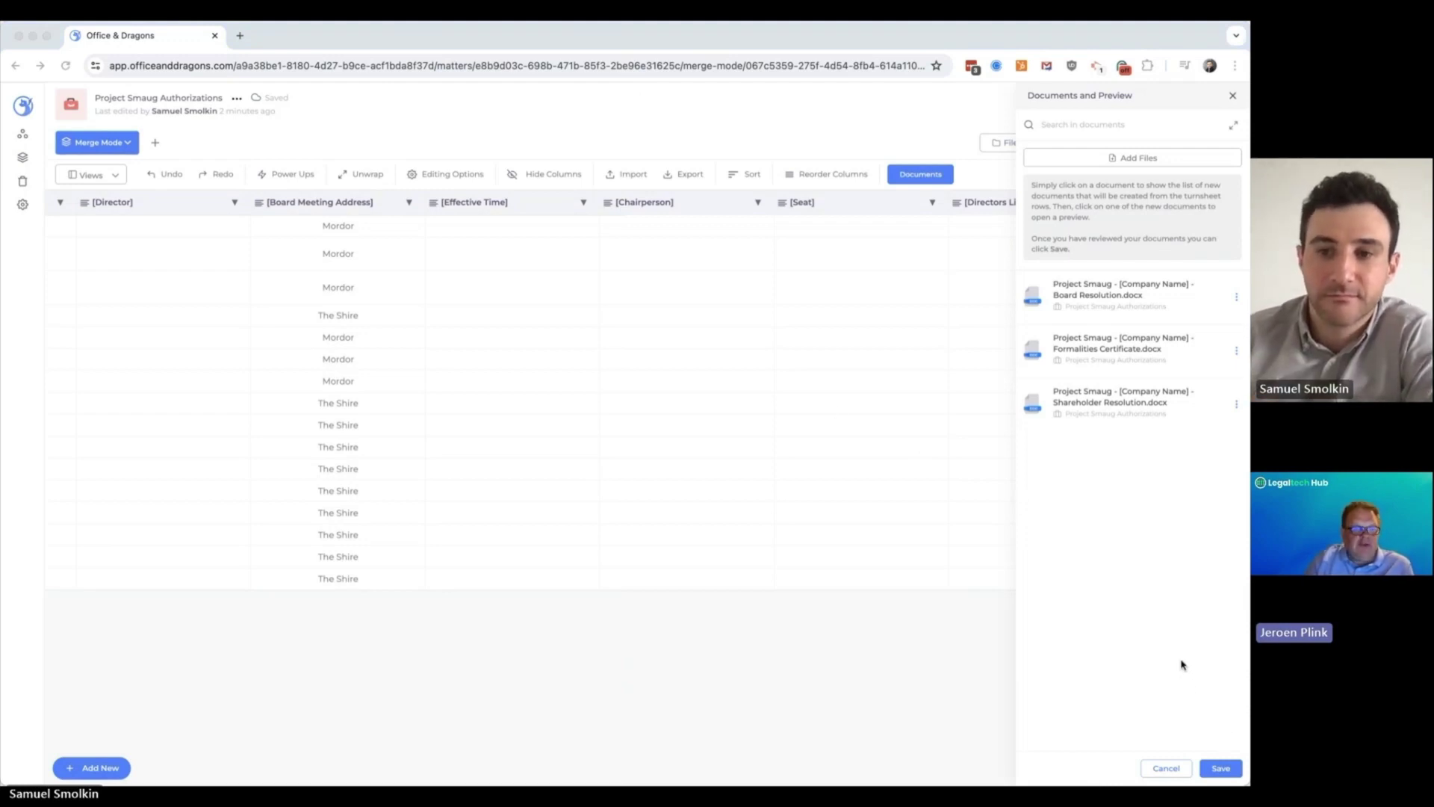
Expand the Shareholder Resolution template to list each company's generated .docx file
left_click(1109, 405)
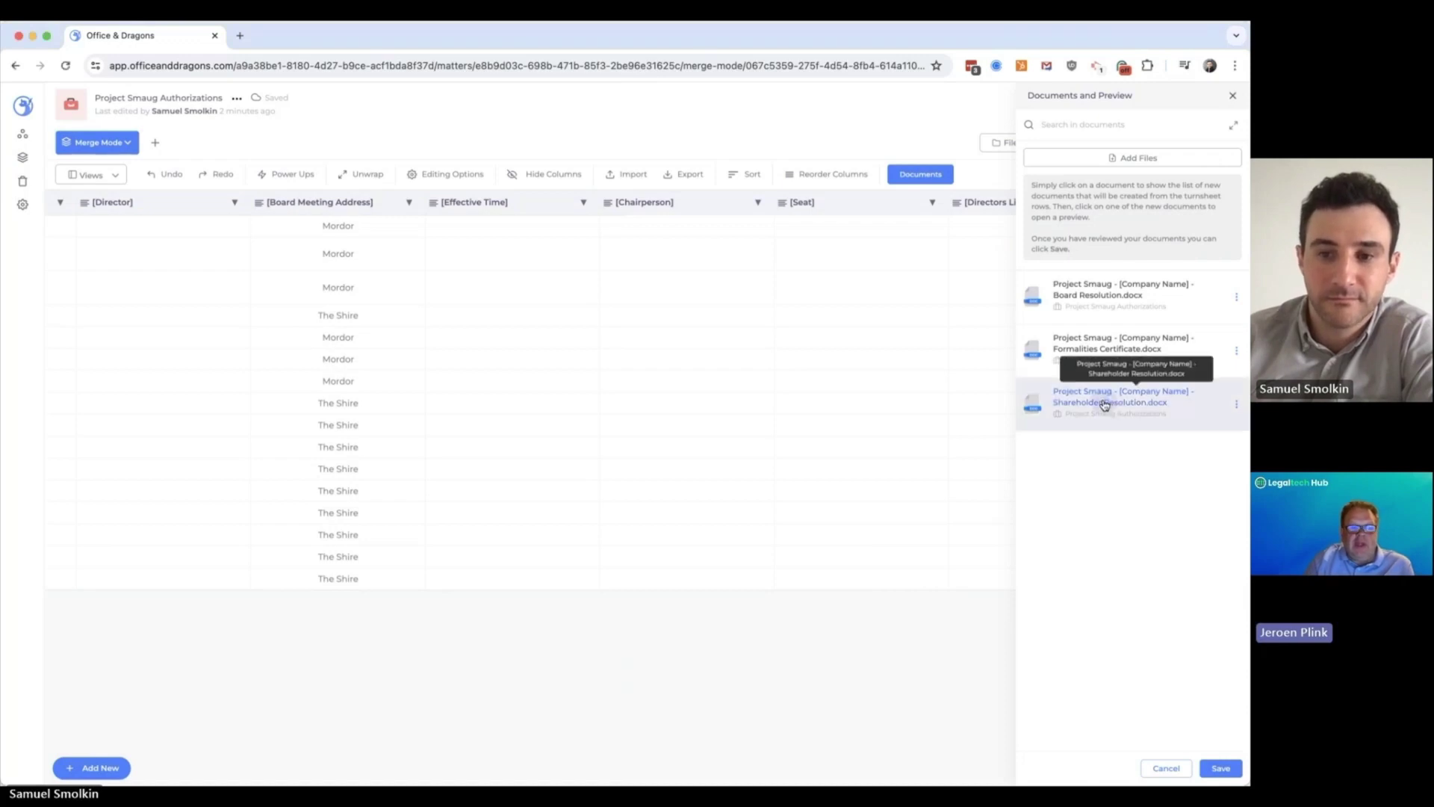
left_click(1105, 404)
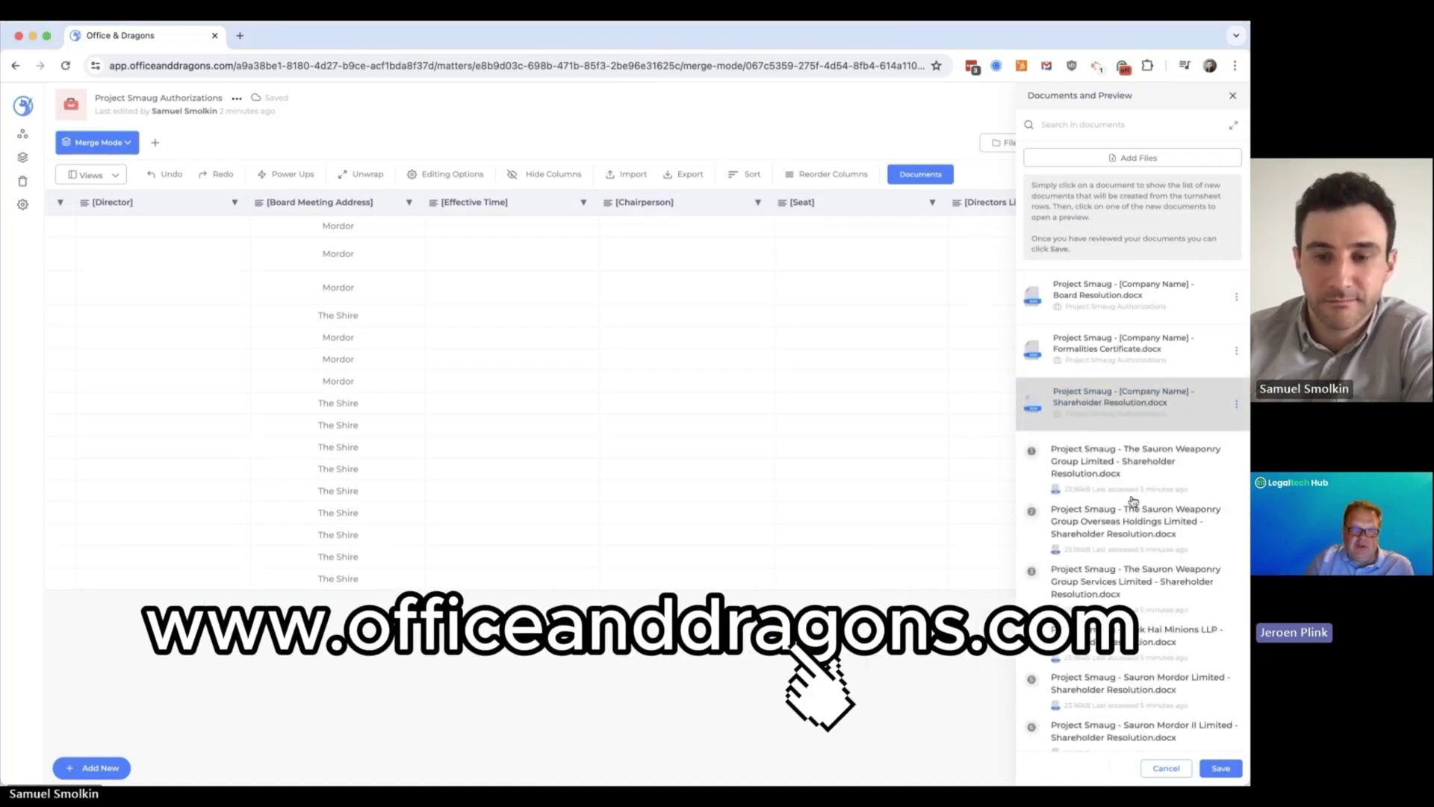